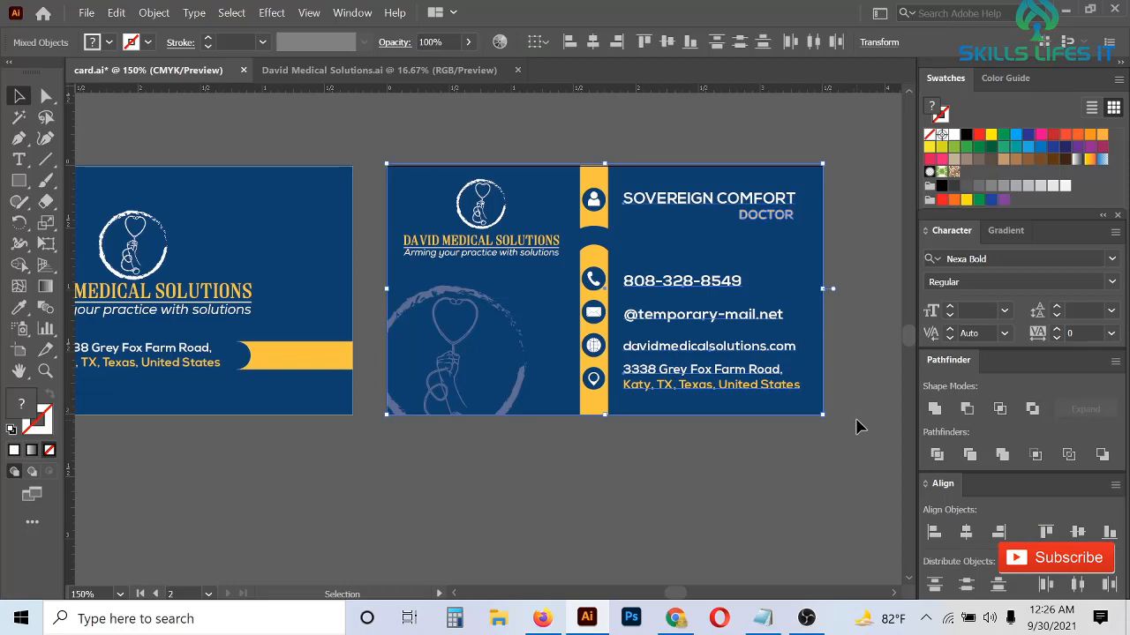
- Examine the finished business card artboard with the logo, yellow icon strip and contact details
click(856, 427)
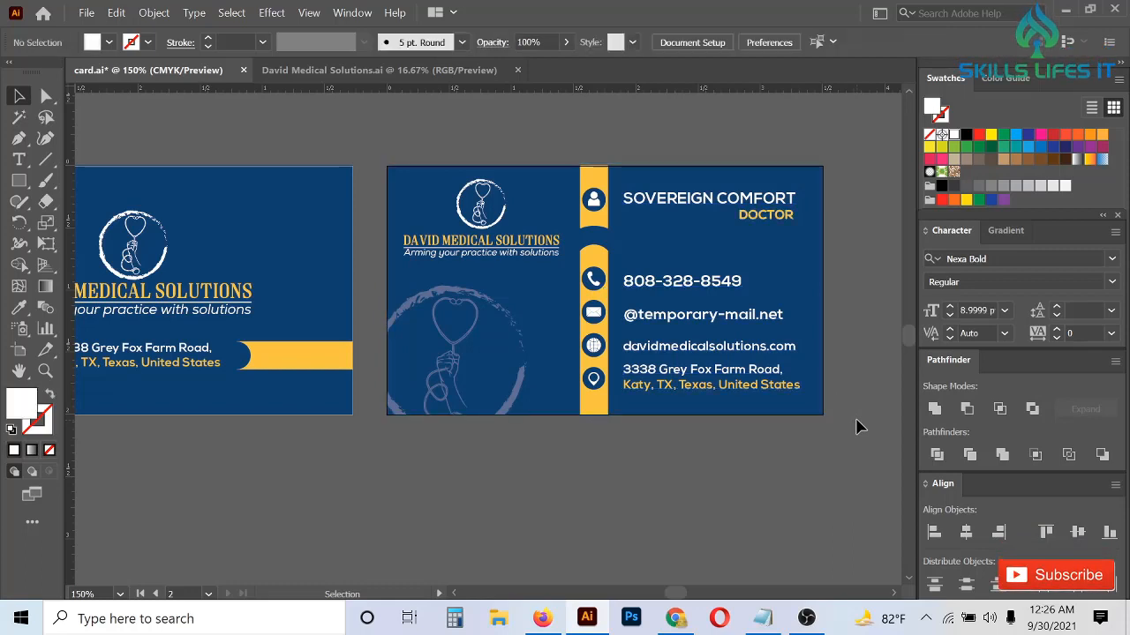
scroll(856, 427, up, 1)
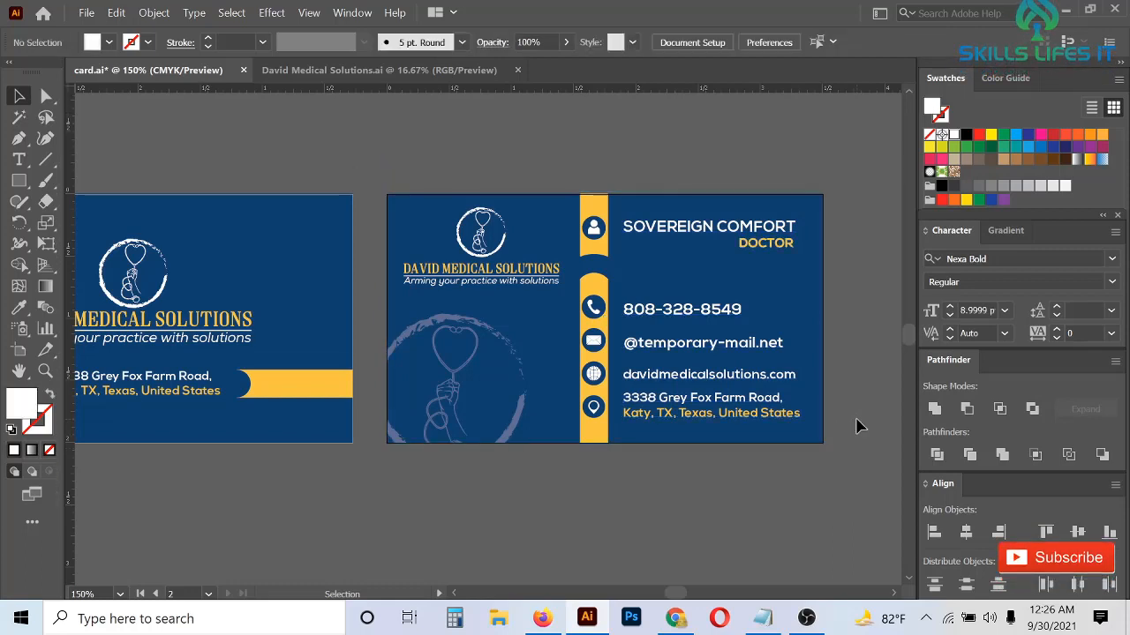
scroll(856, 427, down, 1)
scroll(856, 427, up, 2)
scroll(856, 428, up, 1)
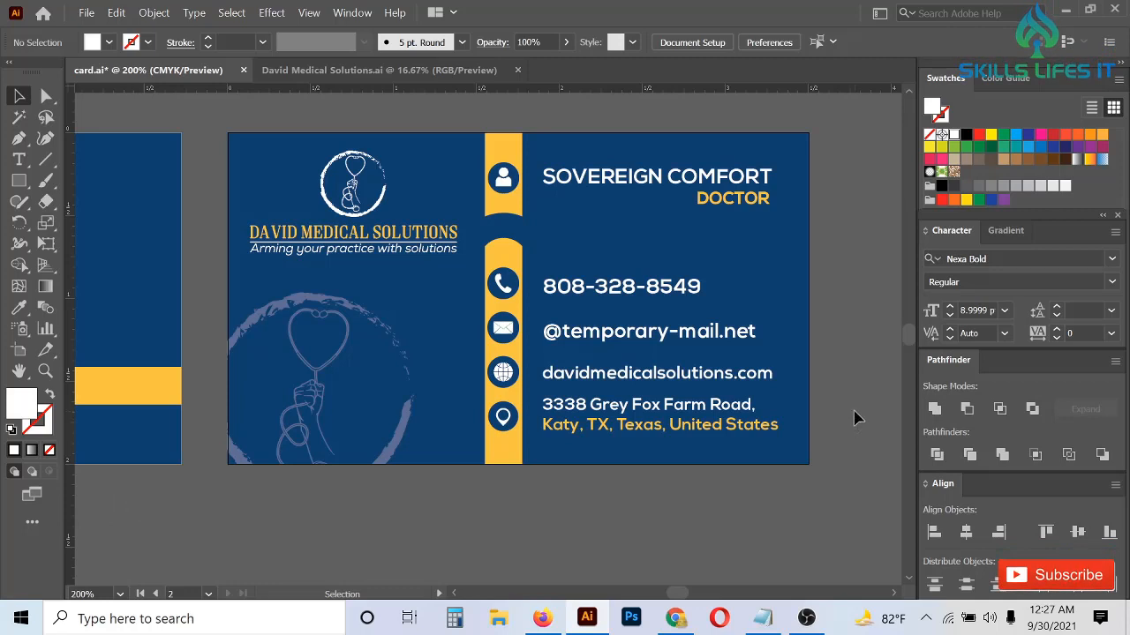
scroll(853, 417, up, 1)
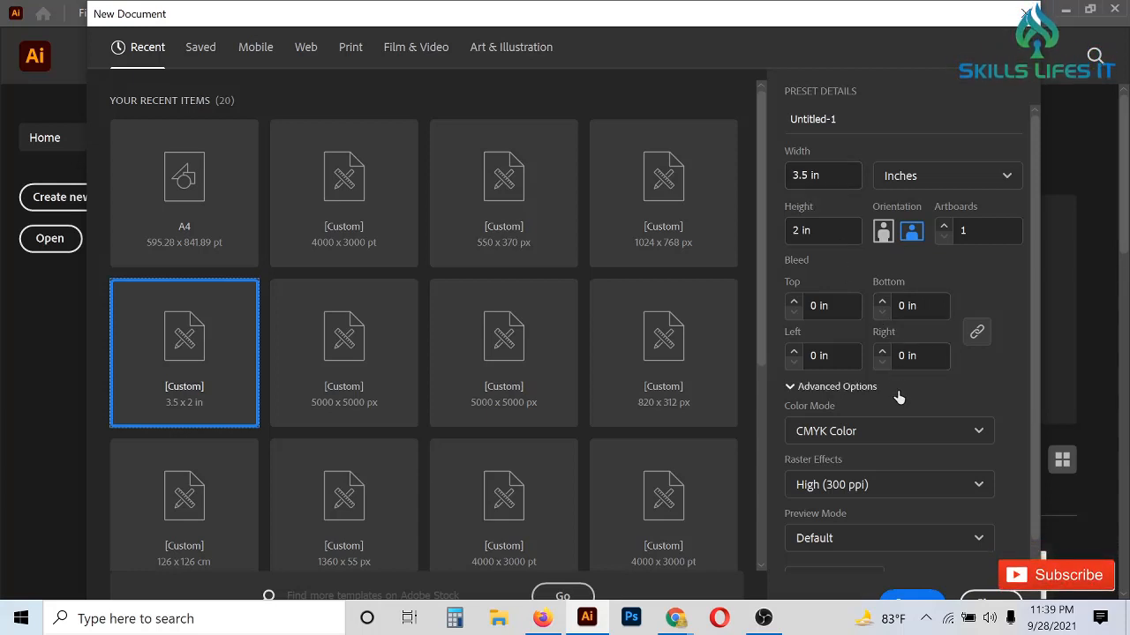
- Create a landscape 3.5 x 2 in document with two artboards, CMYK color mode and 300 ppi raster effects
scroll(883, 411, down, 1)
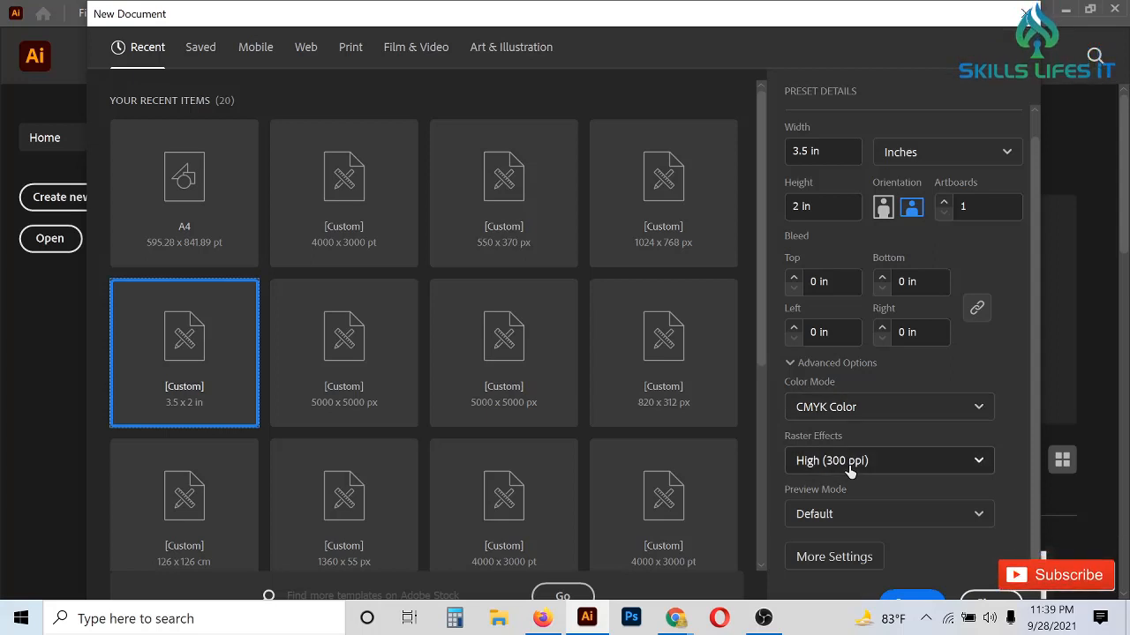
click(942, 204)
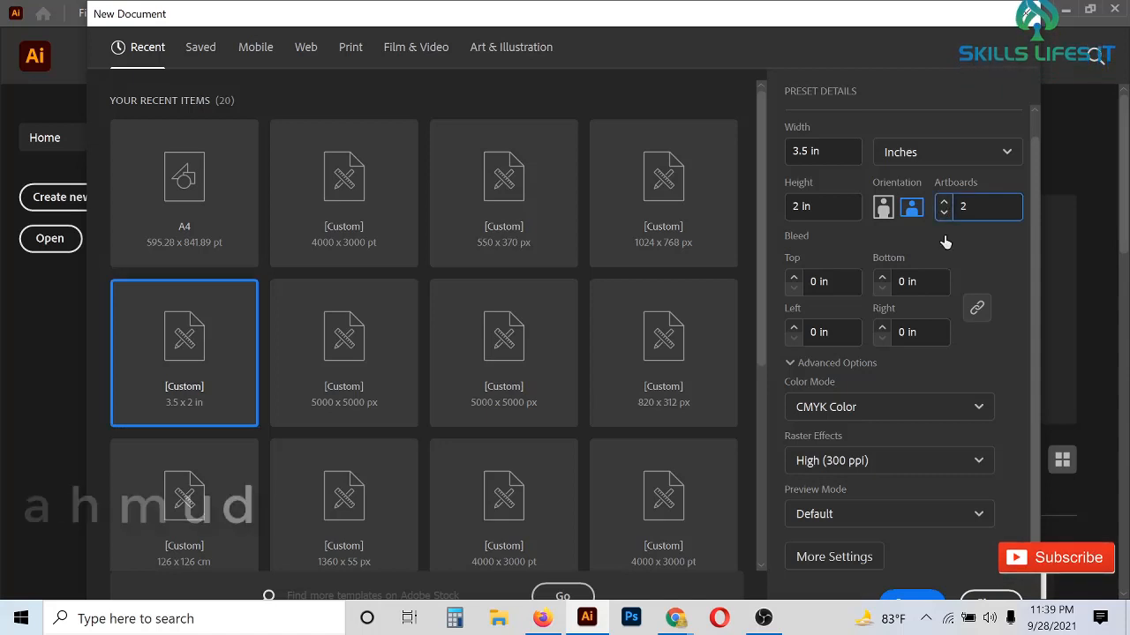
click(909, 599)
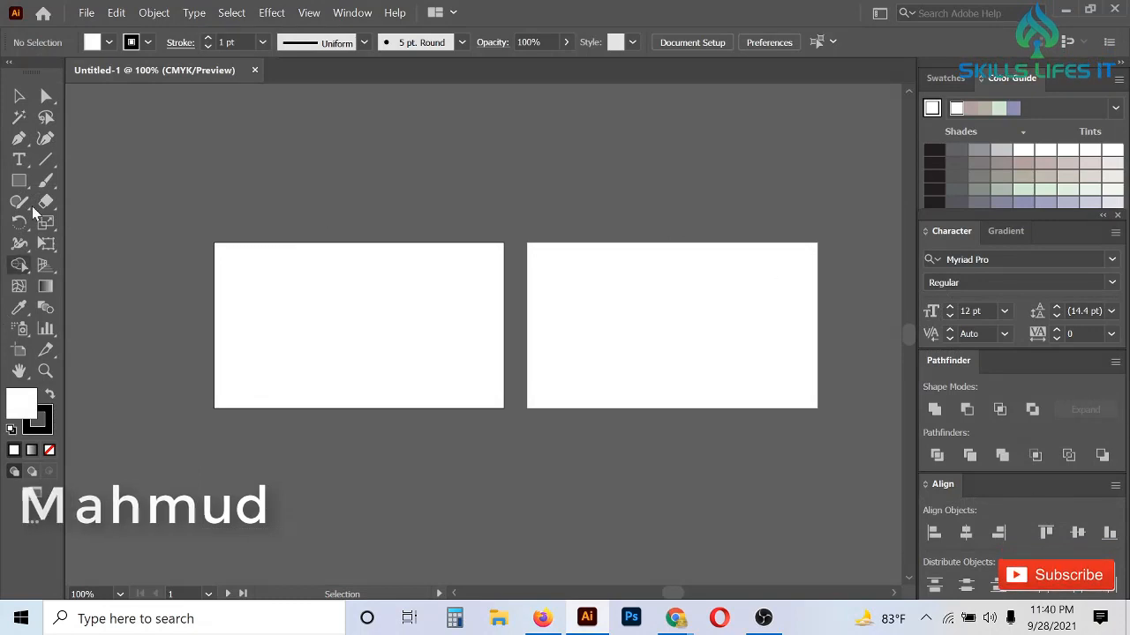
- Draw a rectangle that covers the whole first artboard
click(19, 181)
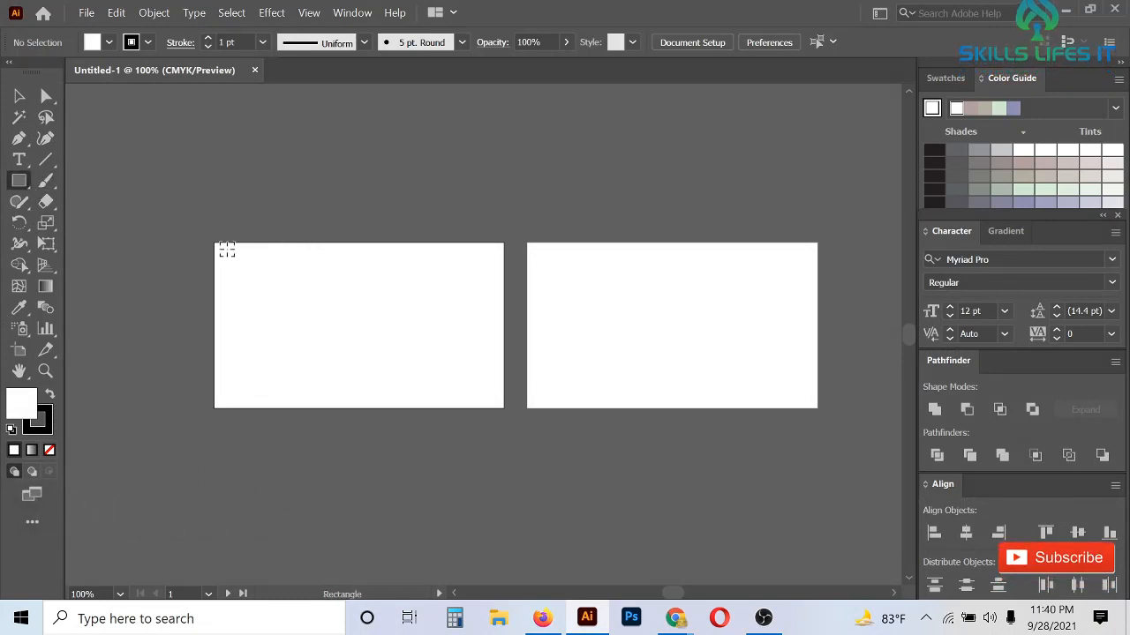
scroll(227, 251, up, 1)
drag(208, 238, 644, 486)
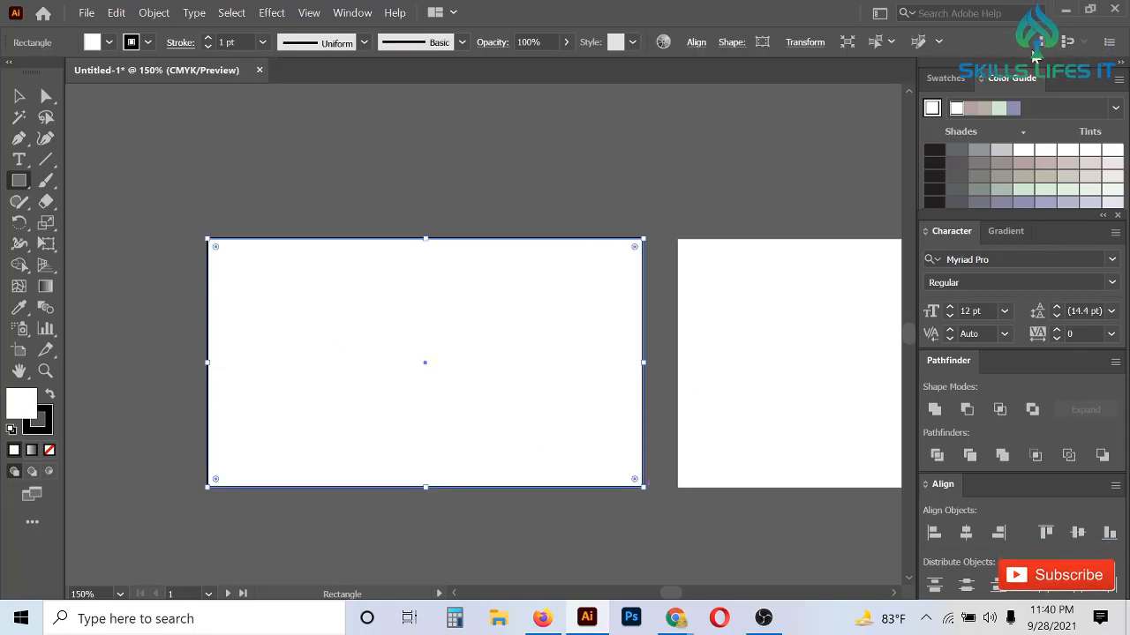
- Fill the rectangle with a dark shade of blue and remove its stroke
click(964, 80)
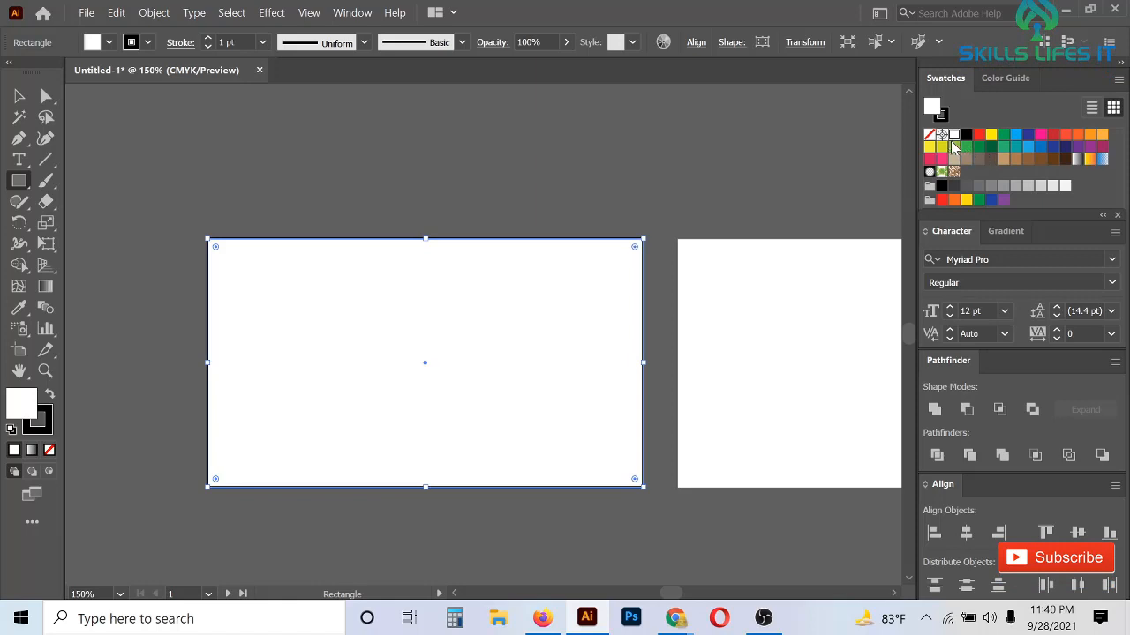
click(1038, 149)
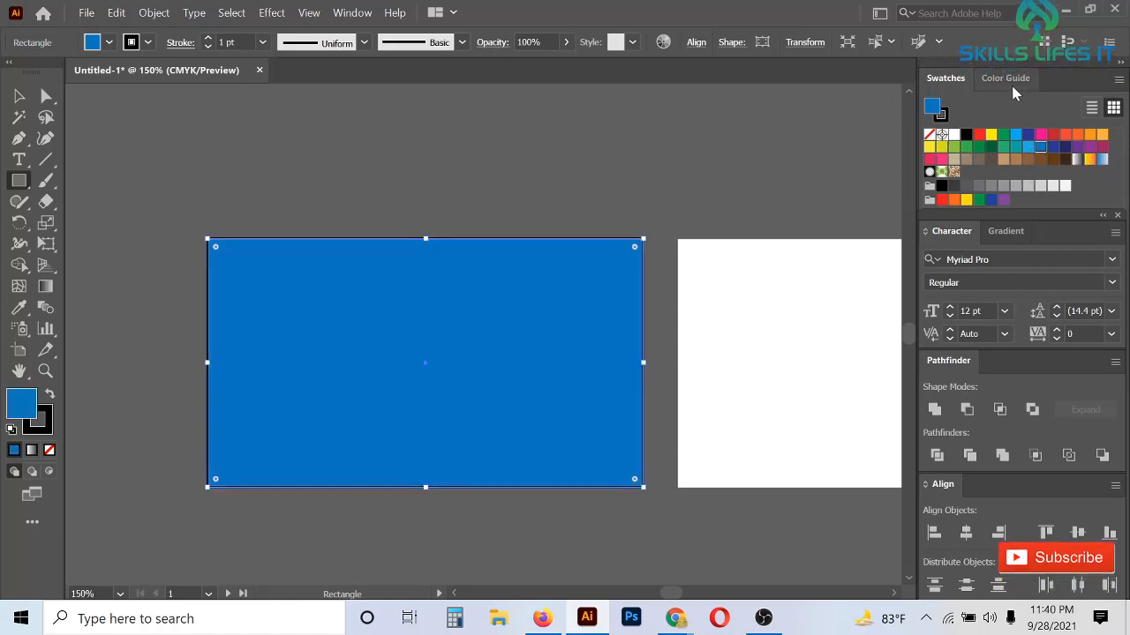
click(1010, 79)
click(1022, 165)
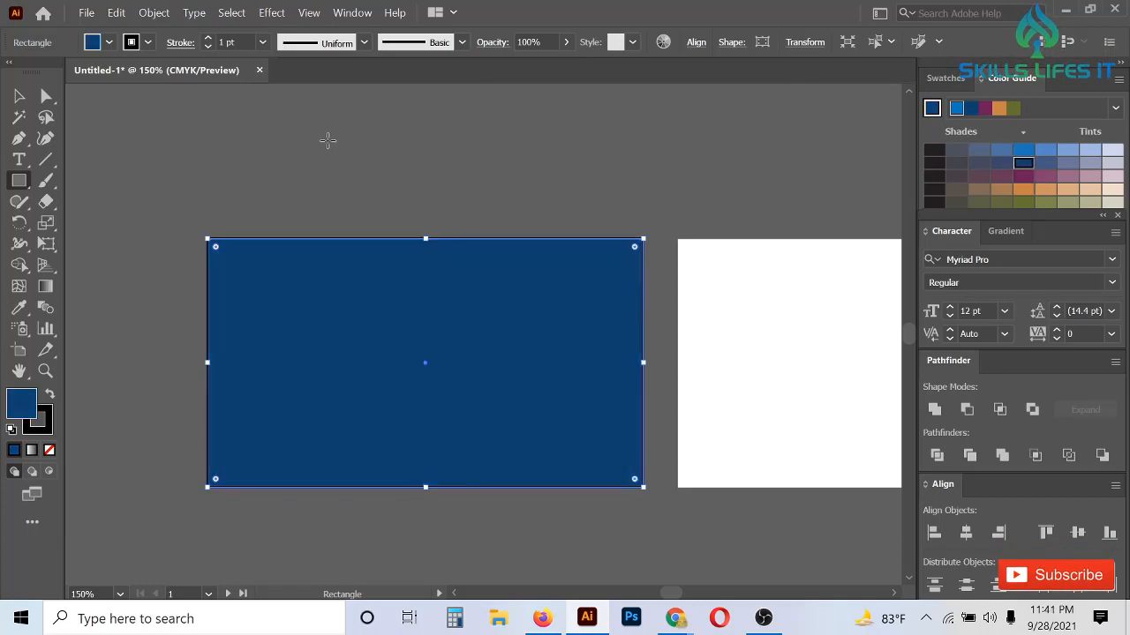
click(207, 47)
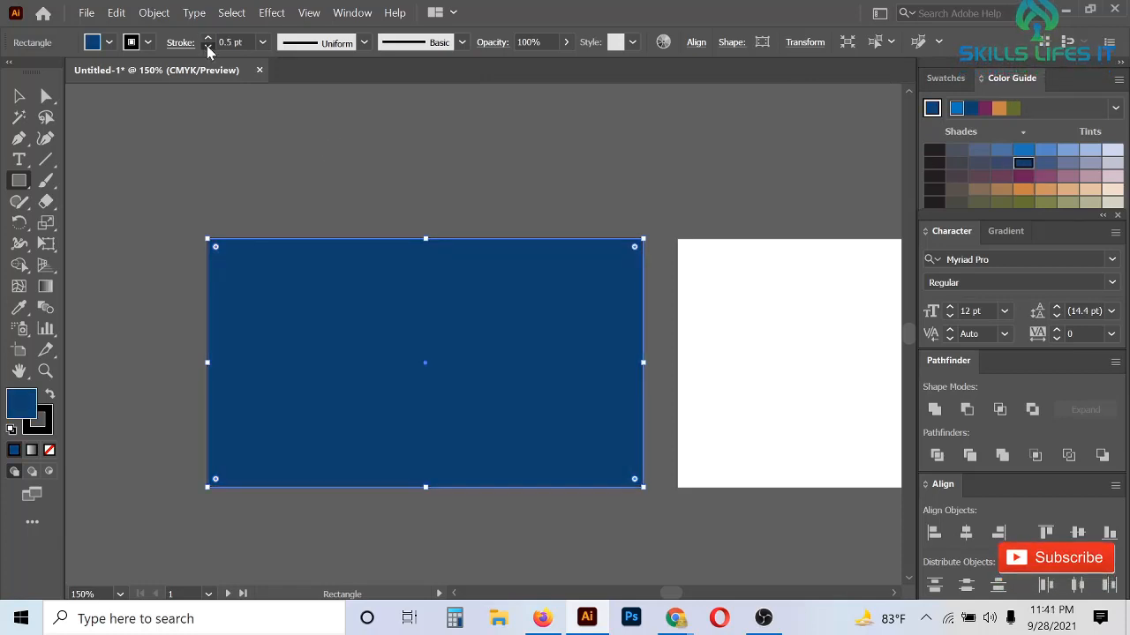
click(18, 95)
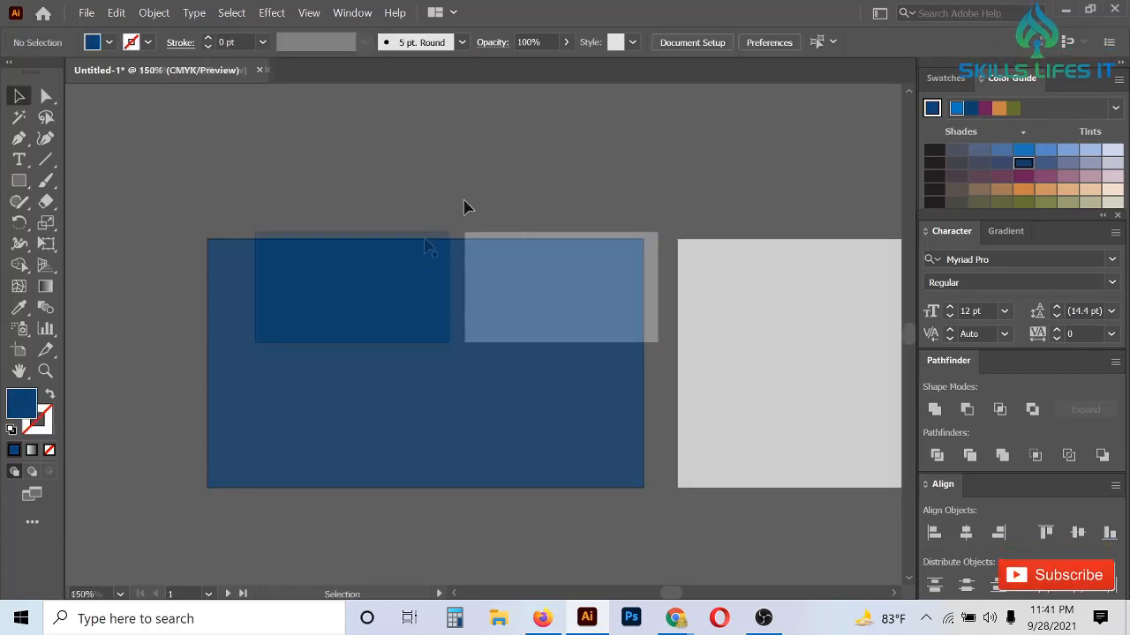
- Duplicate the dark blue rectangle onto the second artboard
scroll(212, 256, down, 1)
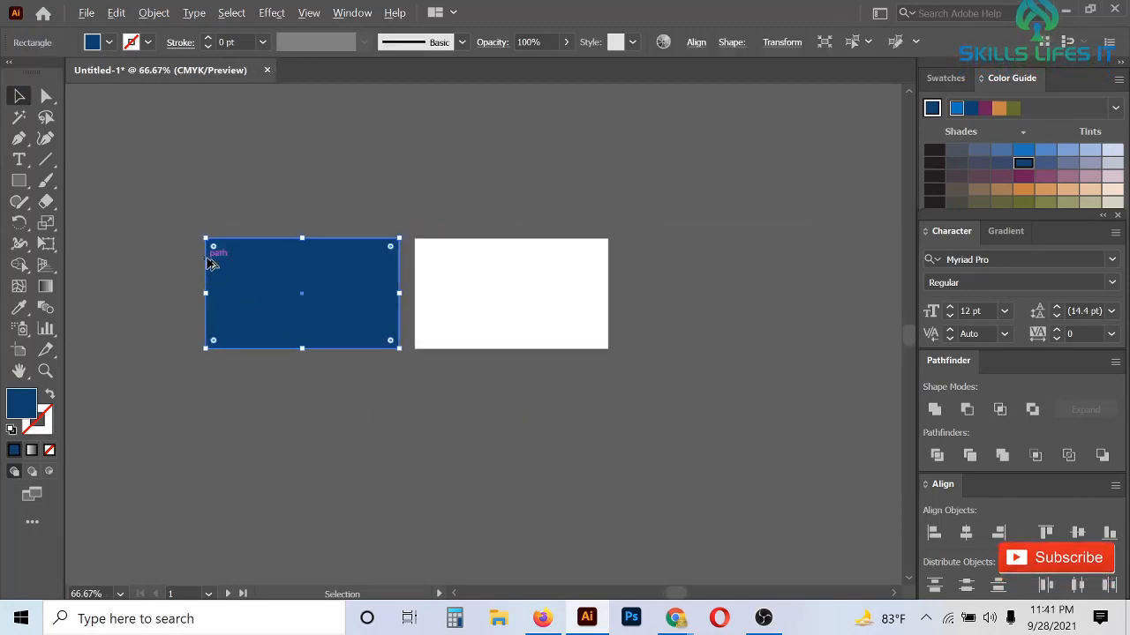
scroll(261, 308, up, 1)
click(376, 504)
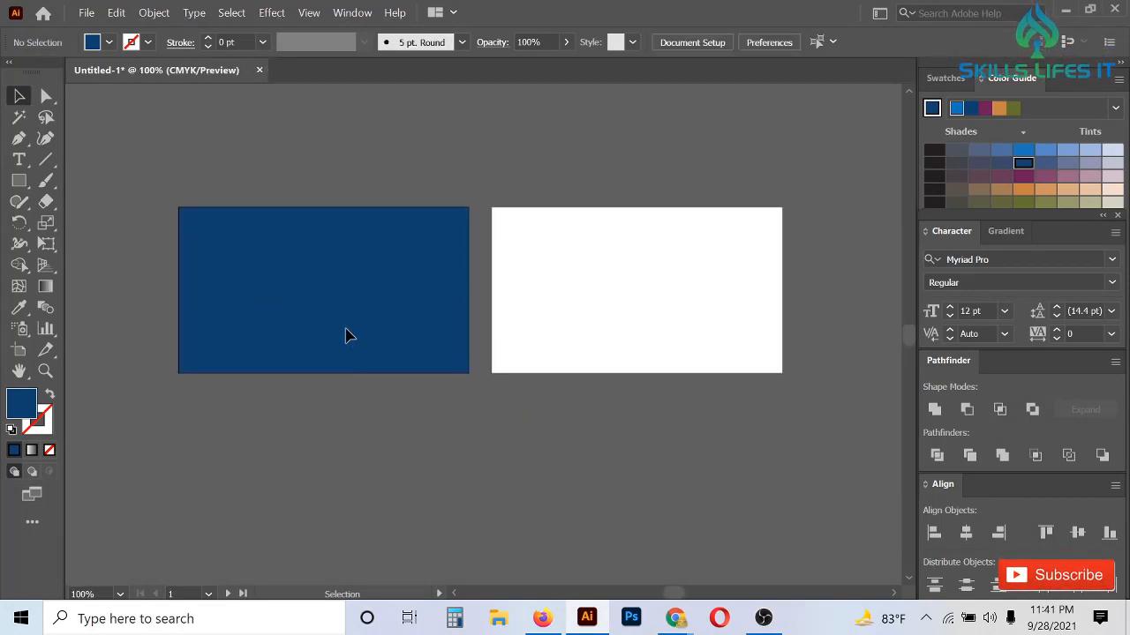
click(347, 337)
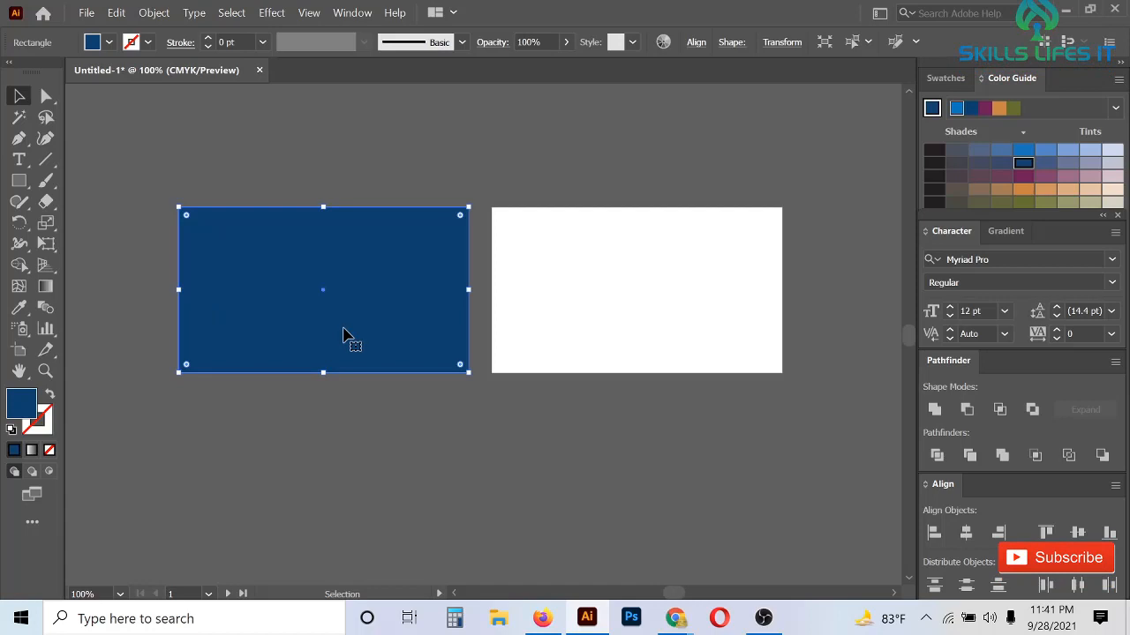
drag(347, 337, 666, 339)
click(649, 411)
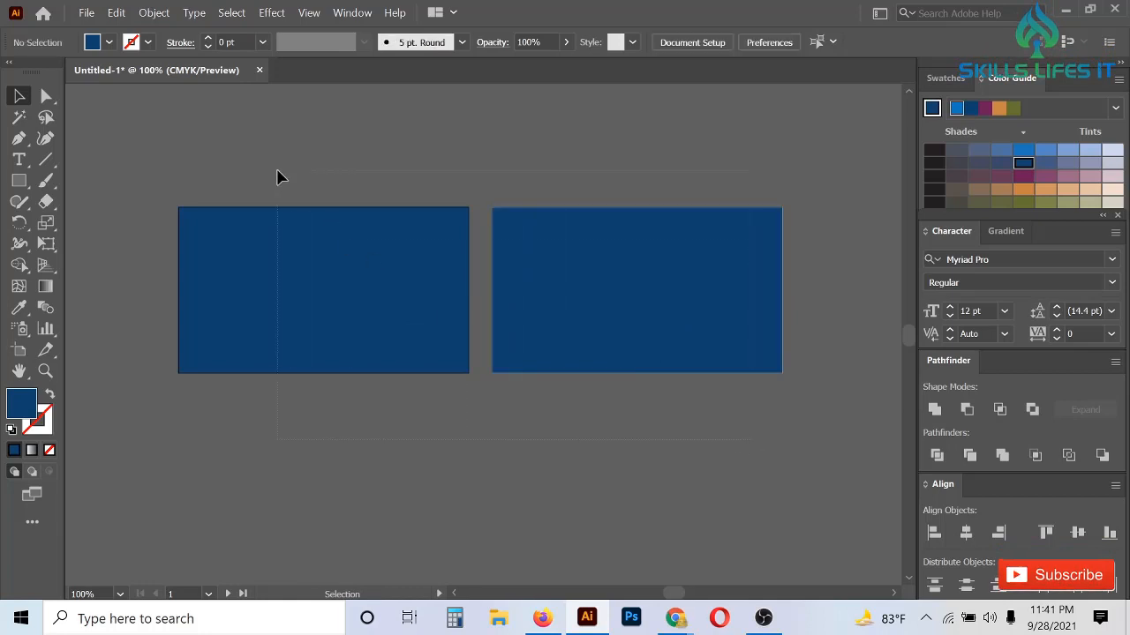
- Align each blue rectangle to the center of its own artboard
drag(276, 177, 277, 177)
click(623, 442)
drag(689, 373, 693, 378)
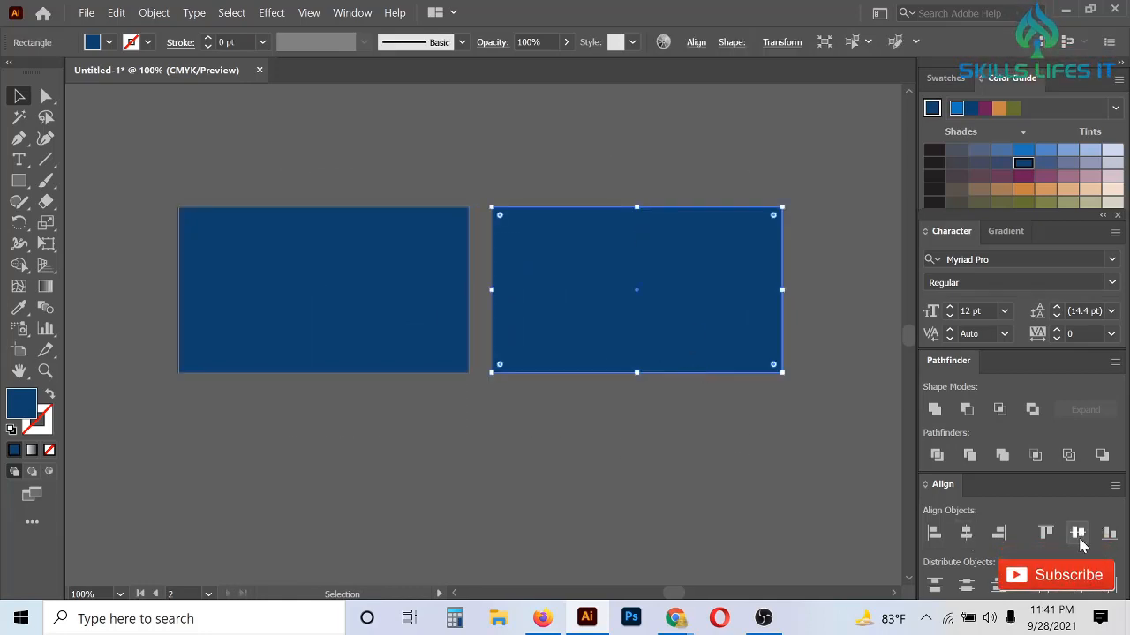
click(508, 425)
drag(313, 131, 463, 496)
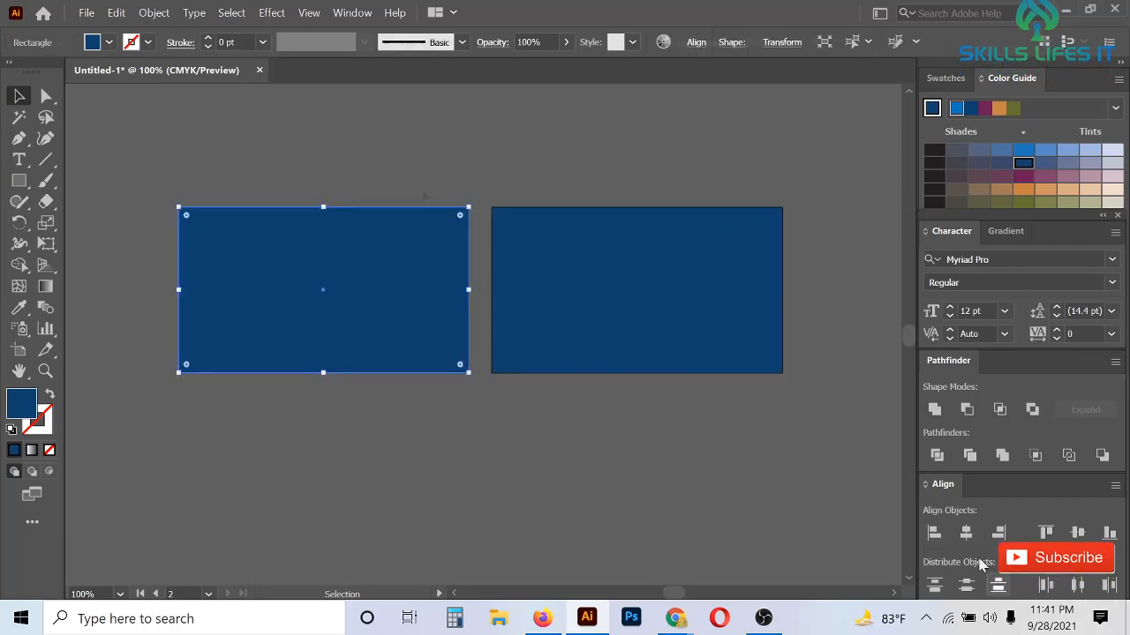
drag(297, 167, 511, 504)
click(512, 504)
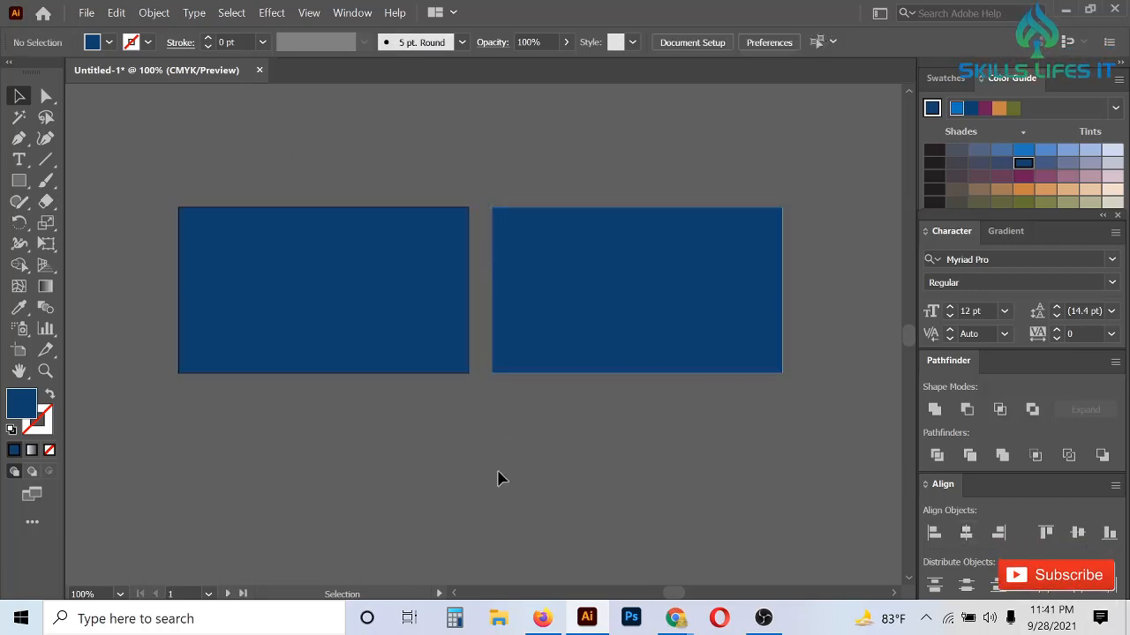
key(ctrl+a)
click(395, 459)
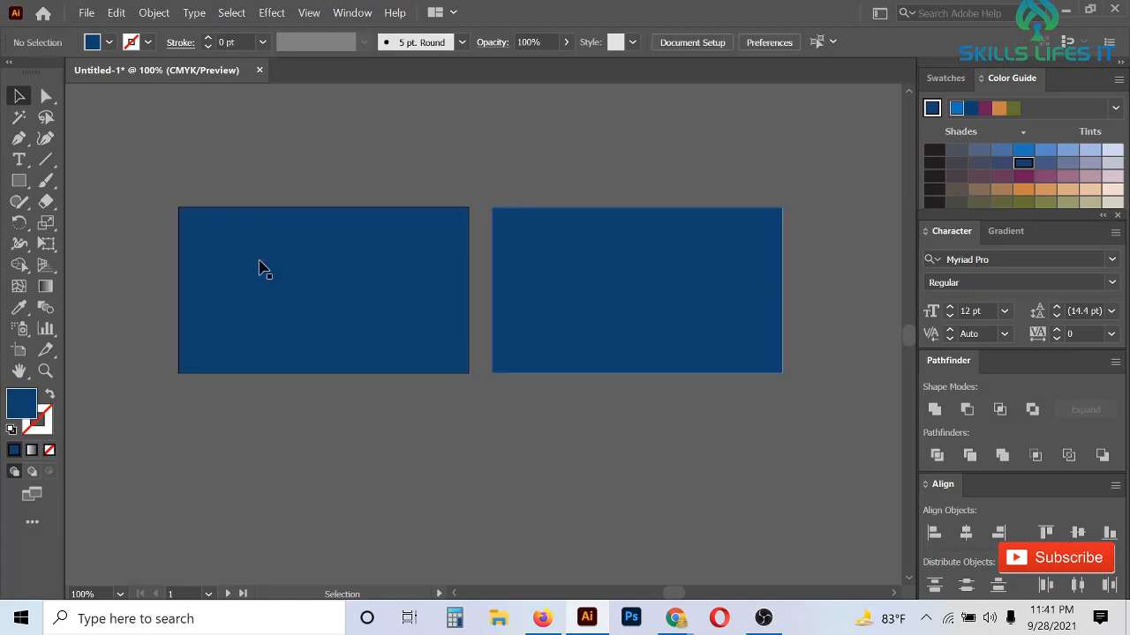
- Scale down the David Medical Solutions logo and place it on the first card
scroll(236, 241, up, 1)
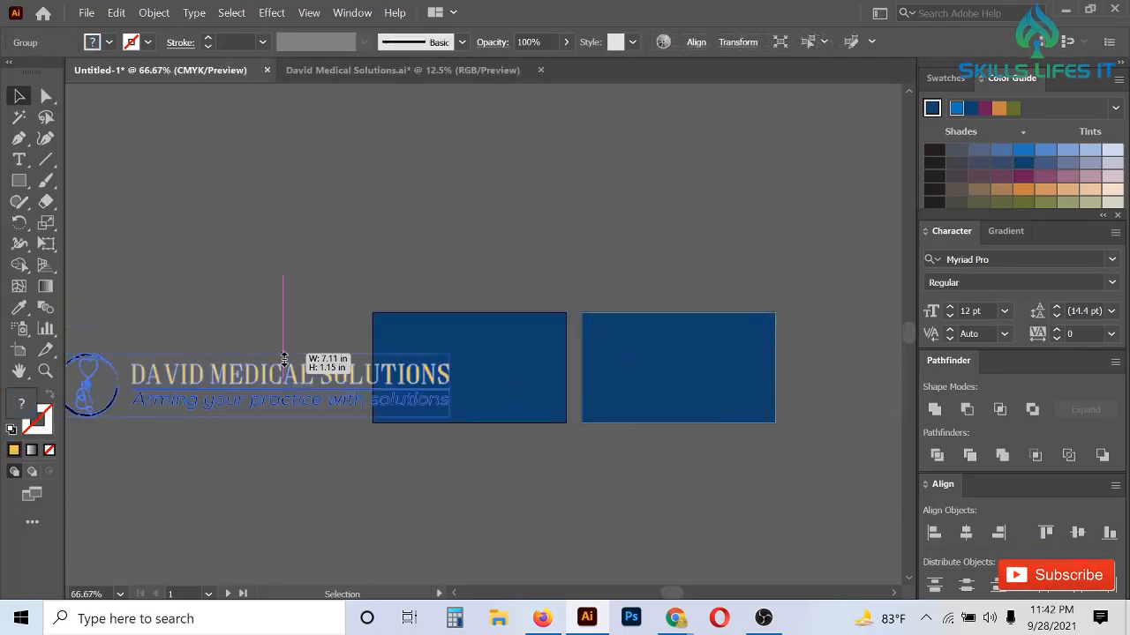
drag(283, 358, 484, 371)
scroll(408, 358, up, 3)
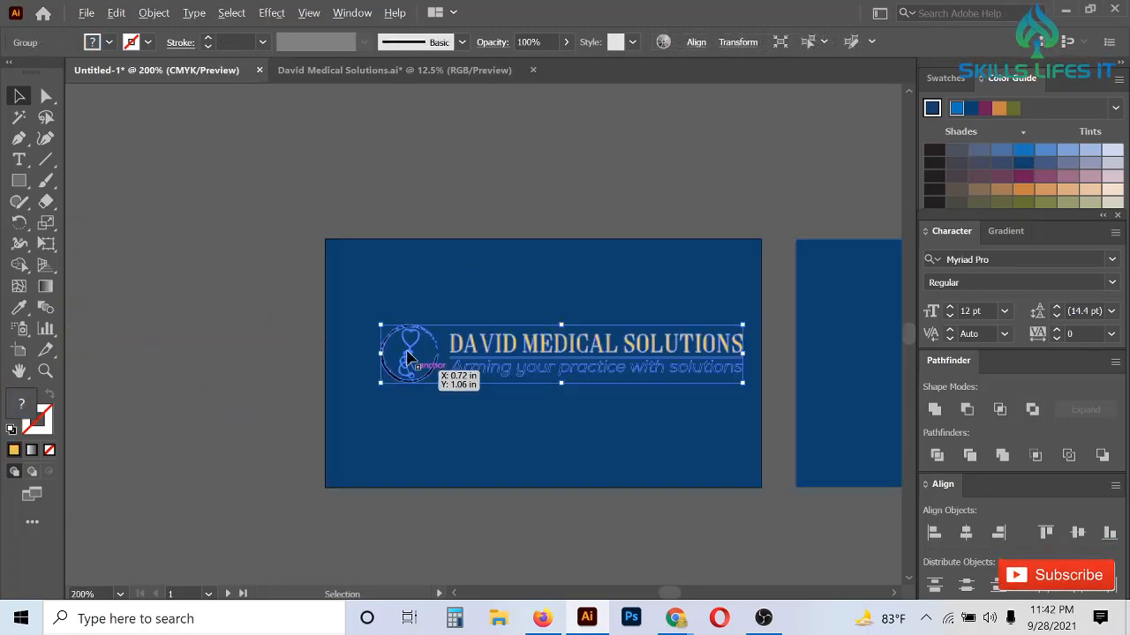
- Lock the blue background rectangles on both artboards and check that only the logo can be selected
click(370, 277)
scroll(370, 277, down, 1)
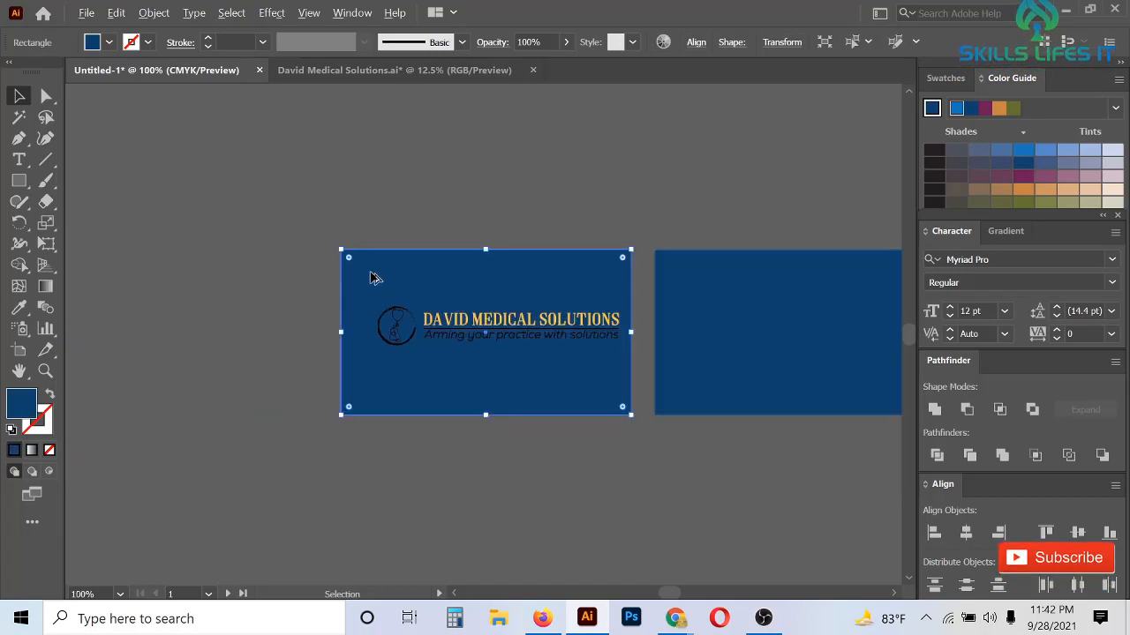
shift+click(715, 281)
key(ctrl+shift+a)
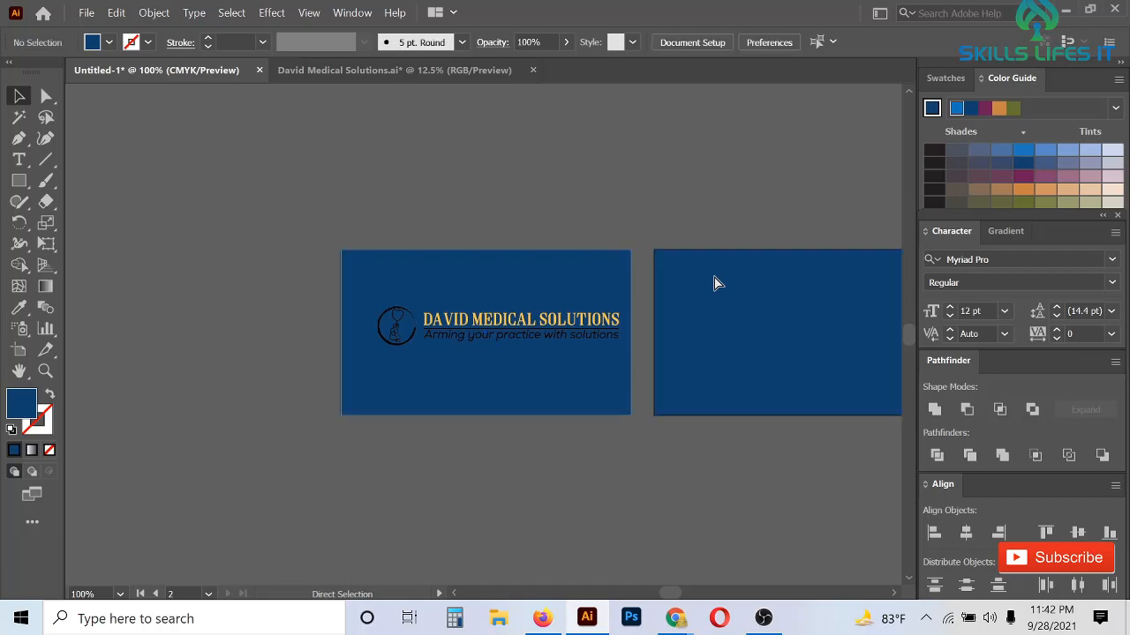
scroll(536, 398, up, 1)
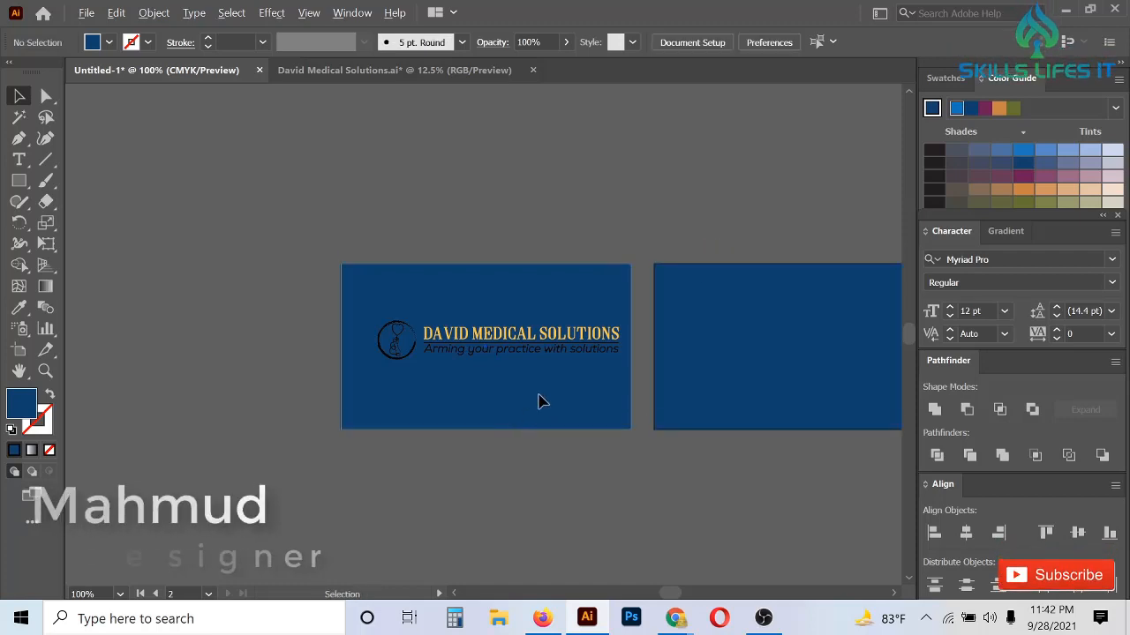
scroll(537, 398, up, 1)
drag(501, 250, 541, 355)
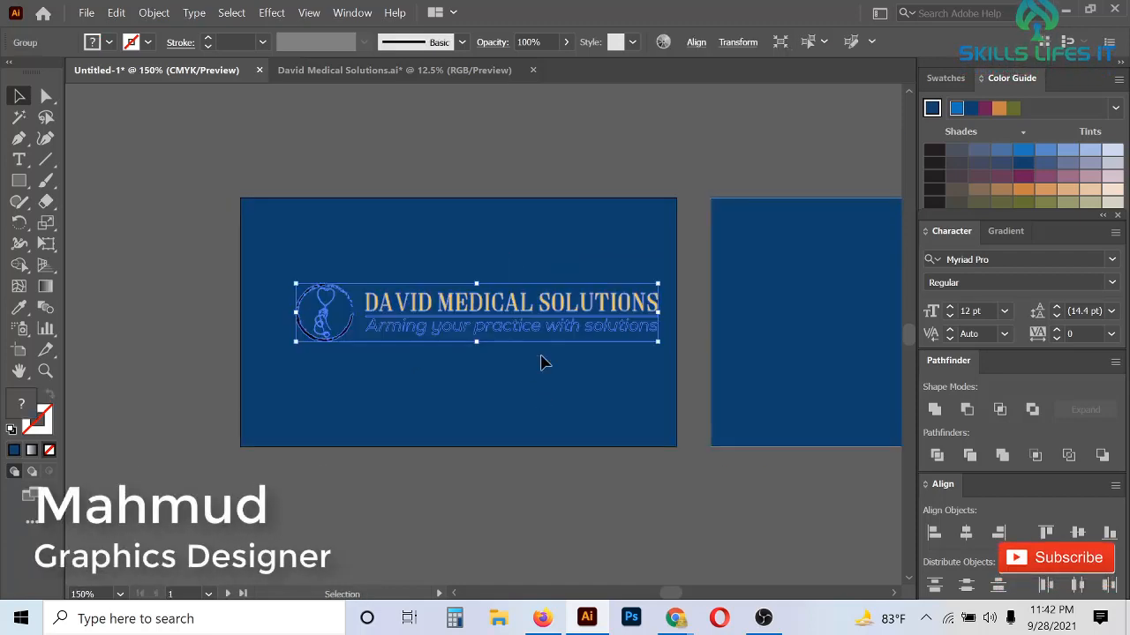
click(536, 398)
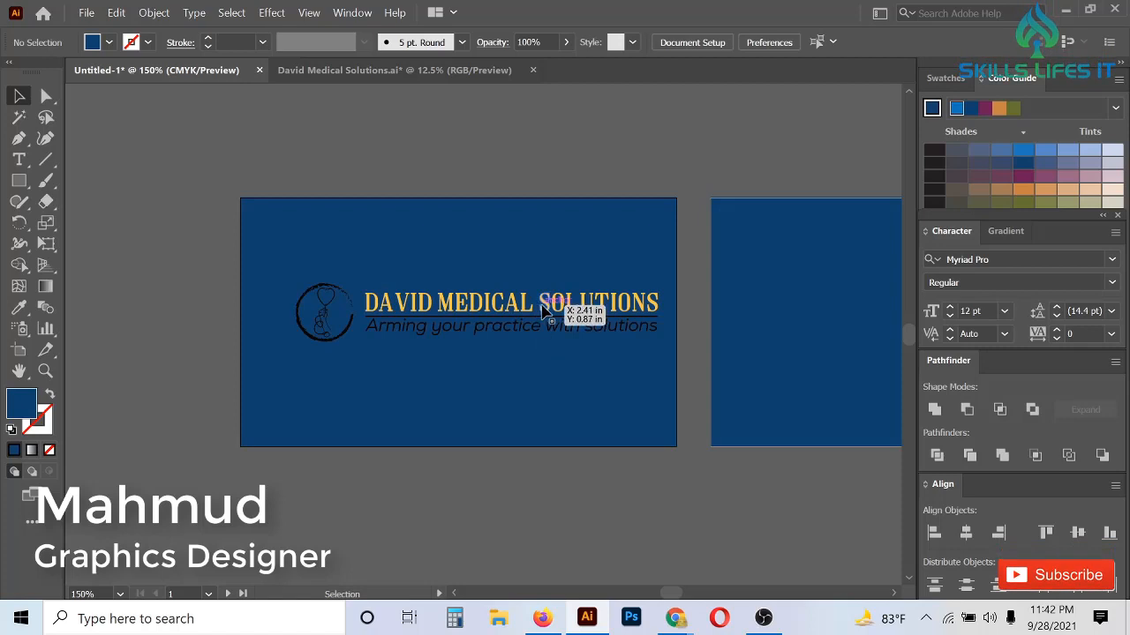
- Ungroup the logo and regroup the company name, line and tagline as a separate object
click(545, 309)
scroll(545, 308, up, 1)
right_click(541, 321)
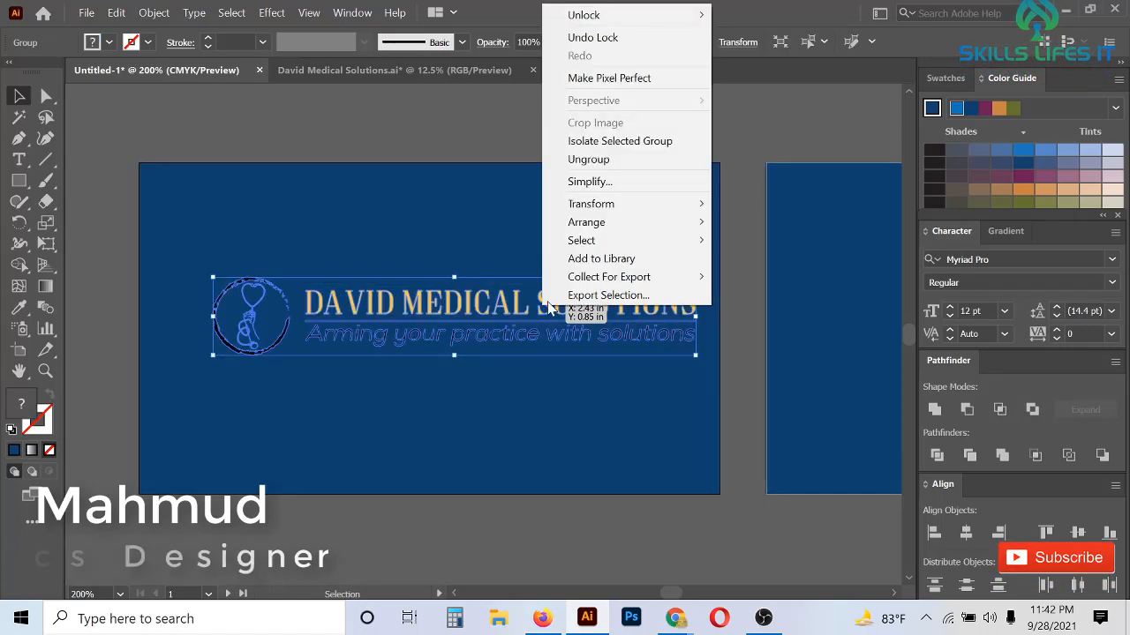
click(592, 159)
click(525, 271)
drag(526, 271, 613, 444)
right_click(608, 435)
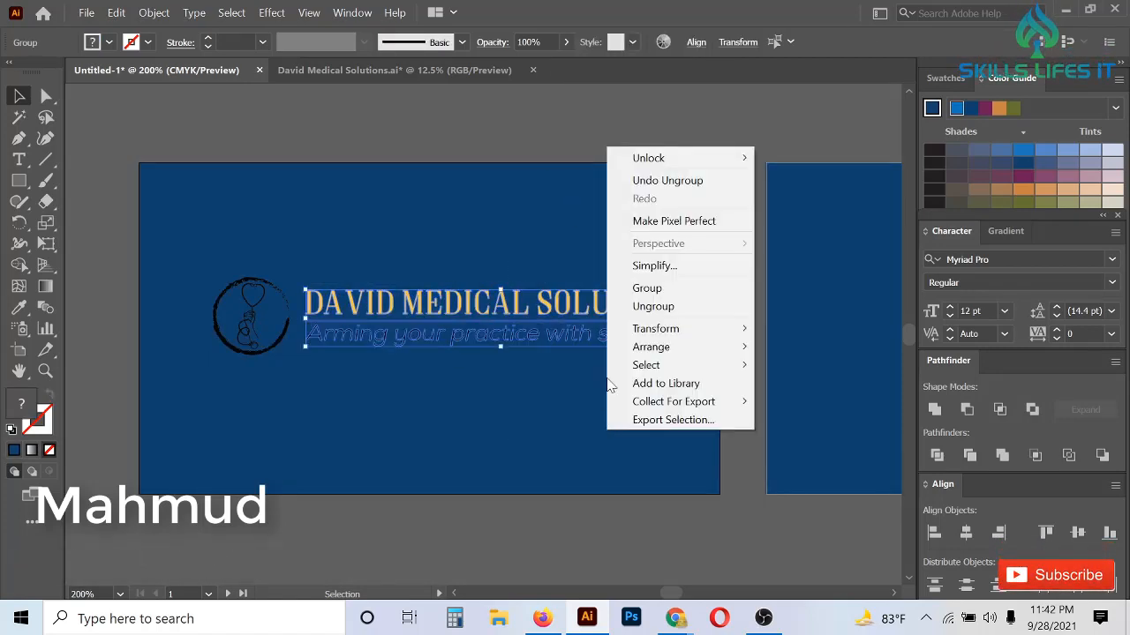
click(640, 292)
- Move the company name and tagline below the logo emblem and enlarge the round emblem proportionally
click(542, 282)
drag(527, 310, 488, 408)
drag(197, 277, 298, 339)
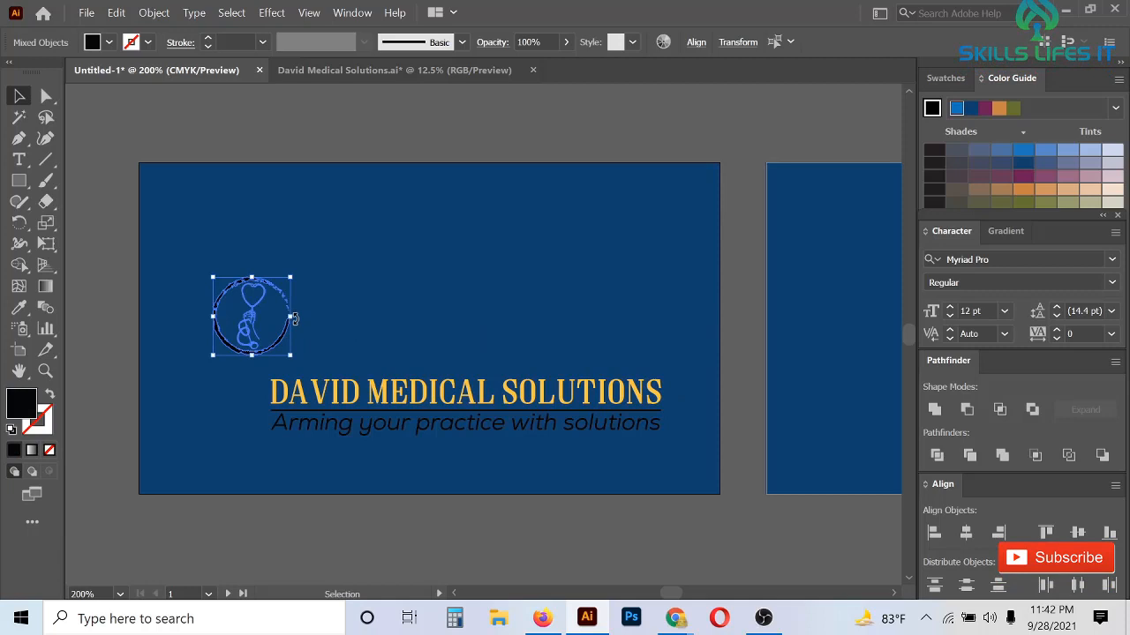
drag(294, 318, 309, 317)
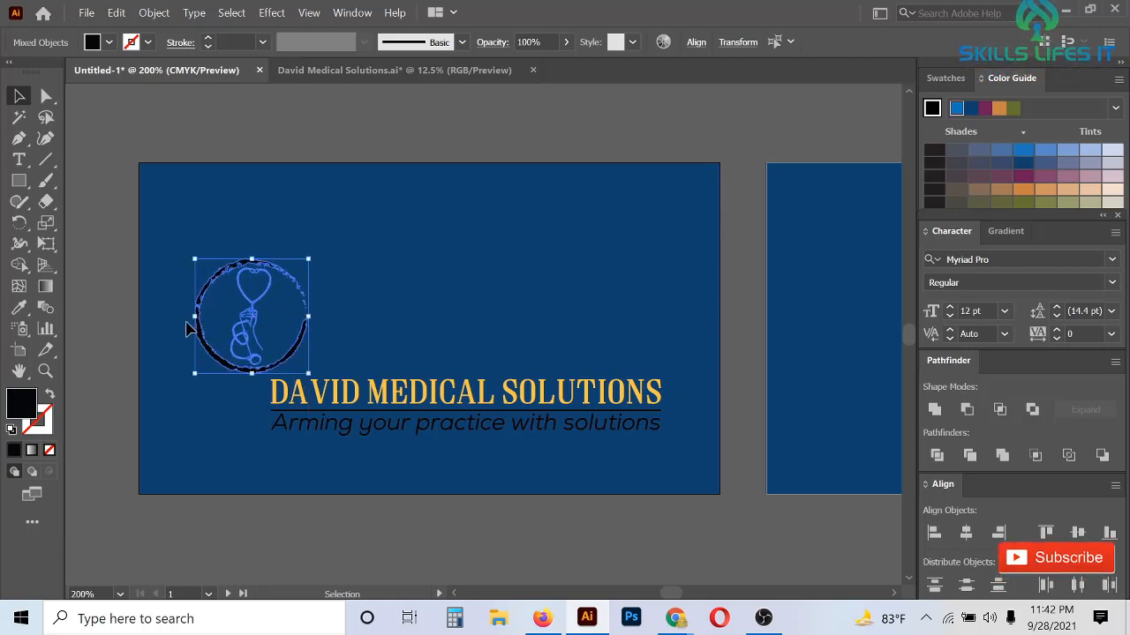
- Center the emblem horizontally over the company name and group the stacked logo
drag(187, 328, 628, 520)
click(965, 533)
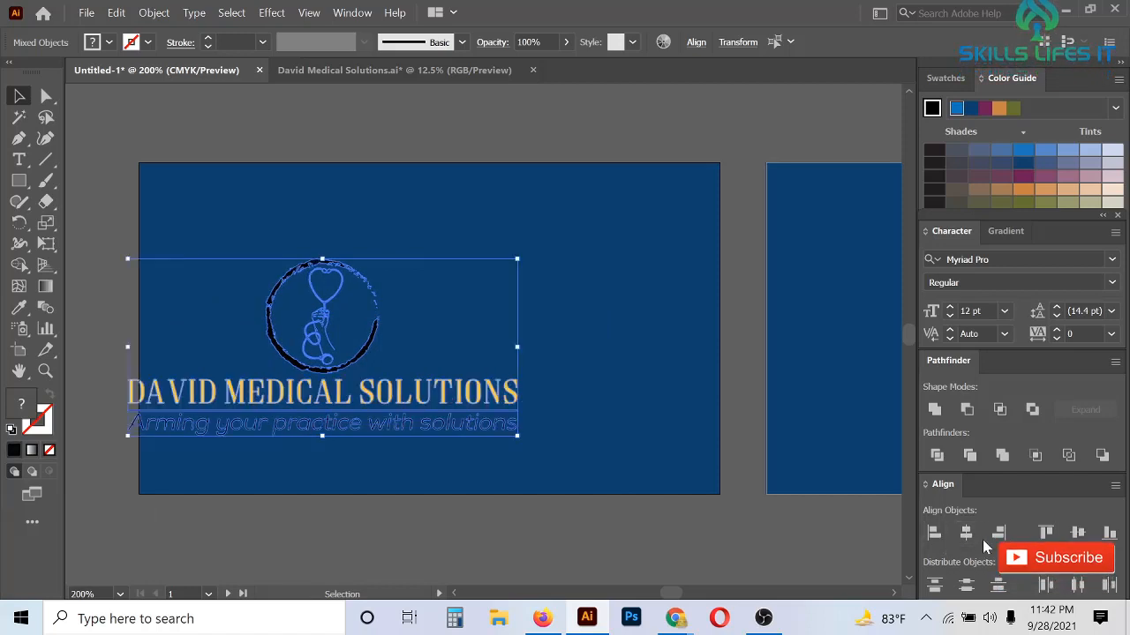
right_click(574, 353)
click(612, 194)
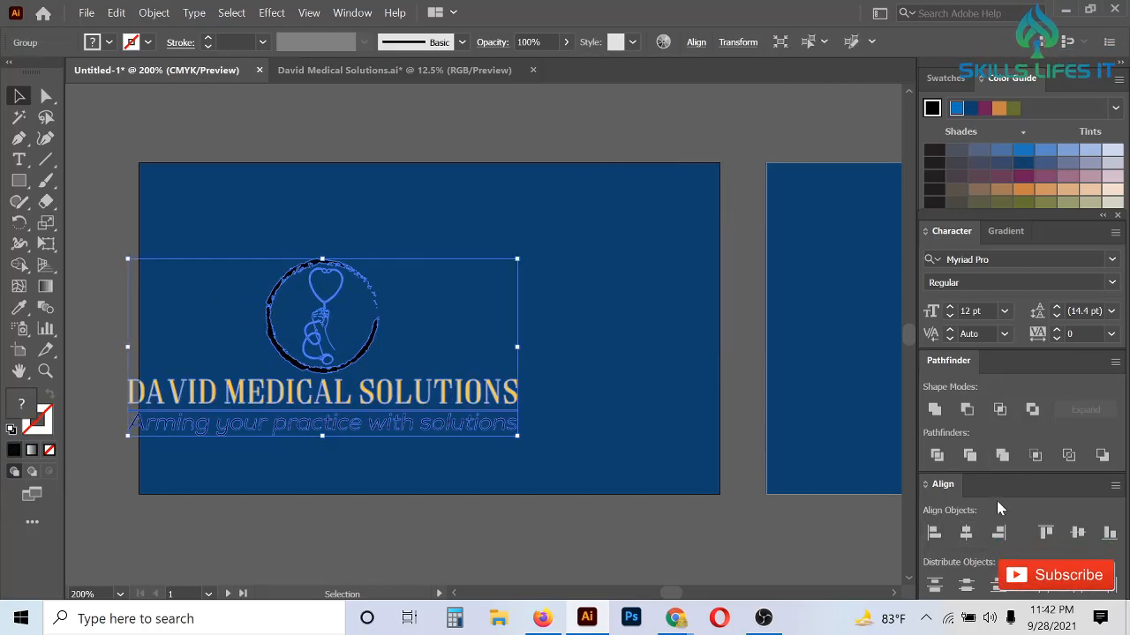
- Center the stacked logo group horizontally and vertically on the first artboard
click(965, 533)
click(1077, 533)
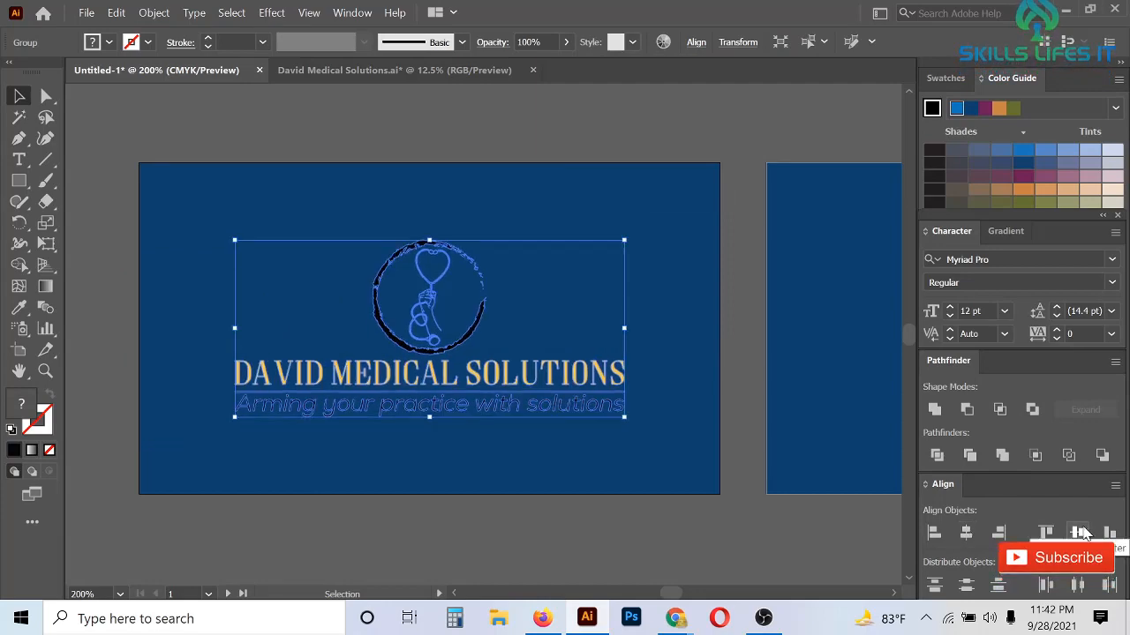
click(605, 469)
key(ctrl+=)
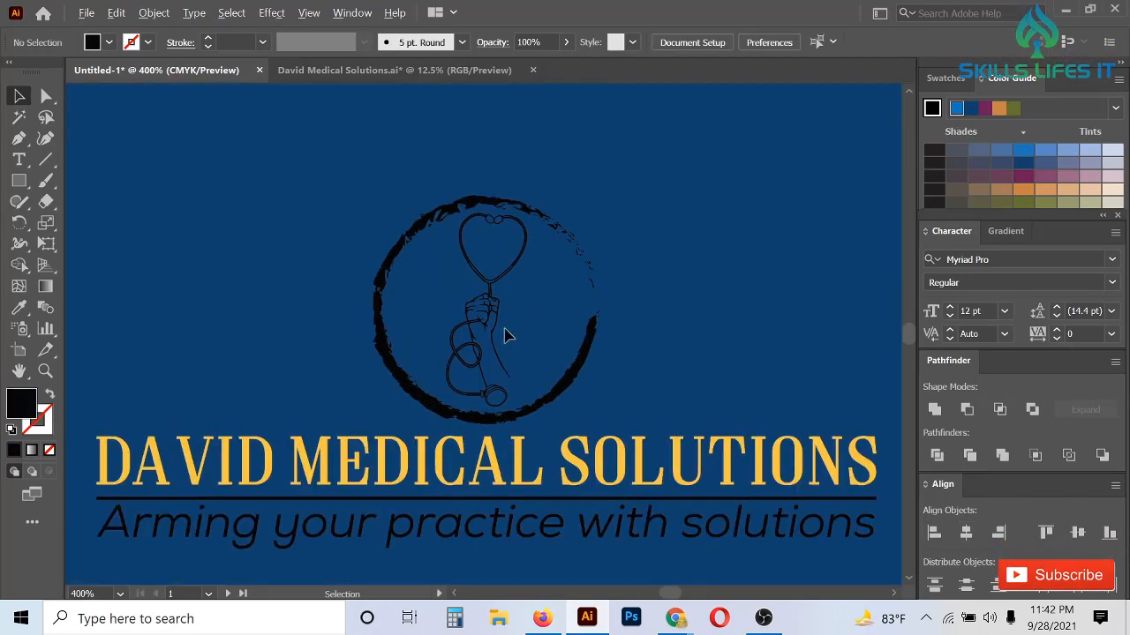
click(494, 323)
key(ctrl+minus)
key(ctrl+minus)
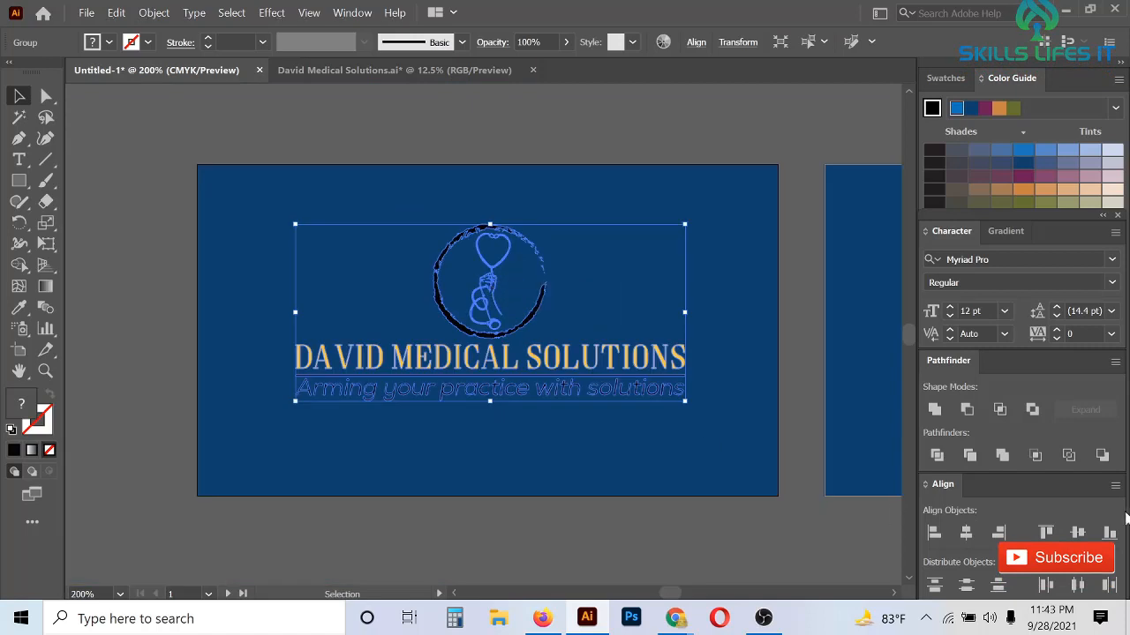
click(965, 533)
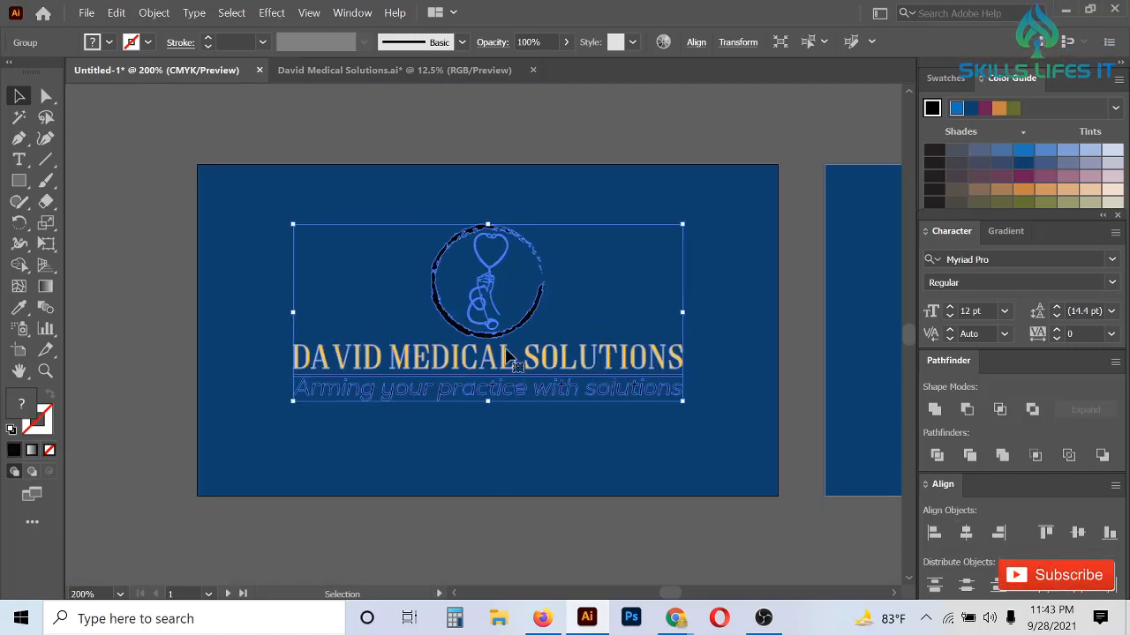
- Scale the stacked logo down proportionally about its center and move it slightly higher on the card
drag(487, 224, 489, 240)
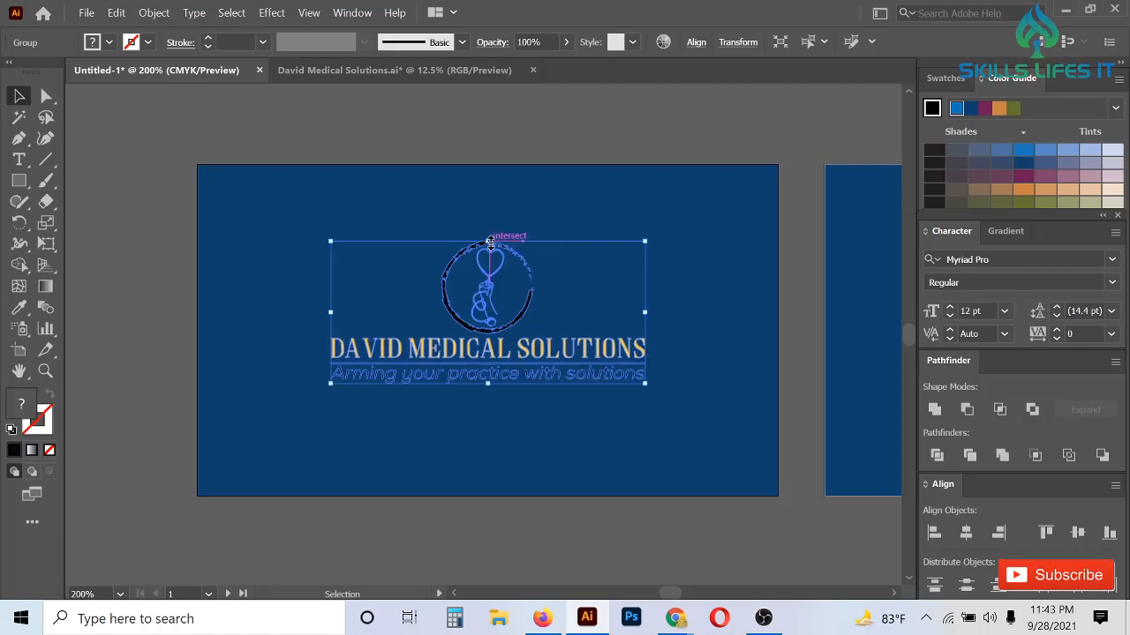
drag(491, 296, 490, 287)
click(526, 445)
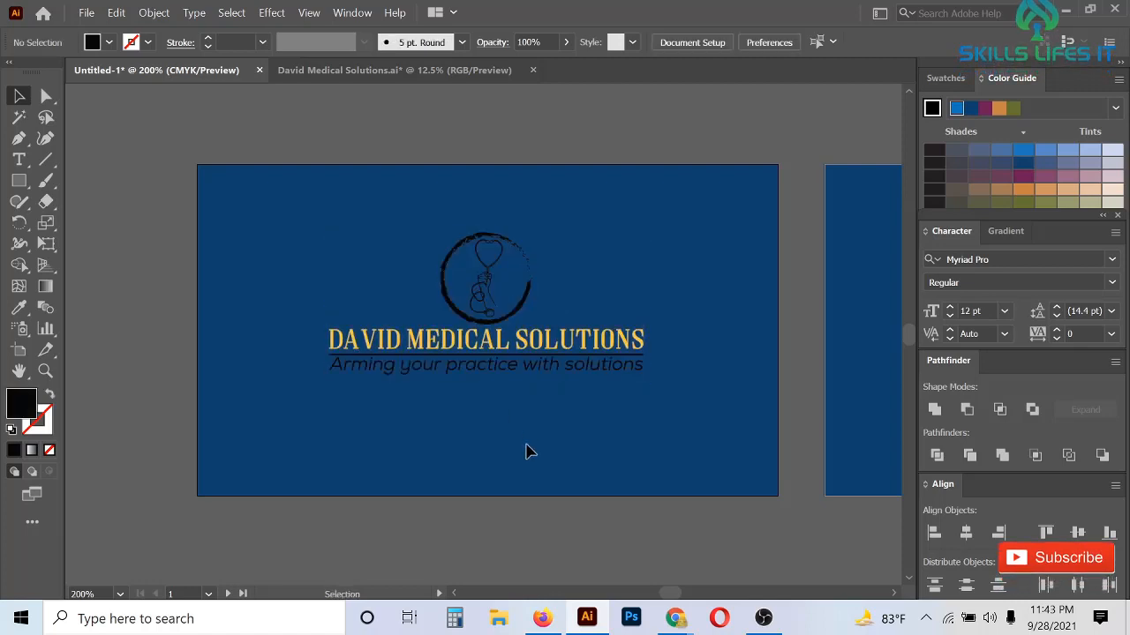
scroll(500, 404, up, 1)
scroll(507, 421, down, 1)
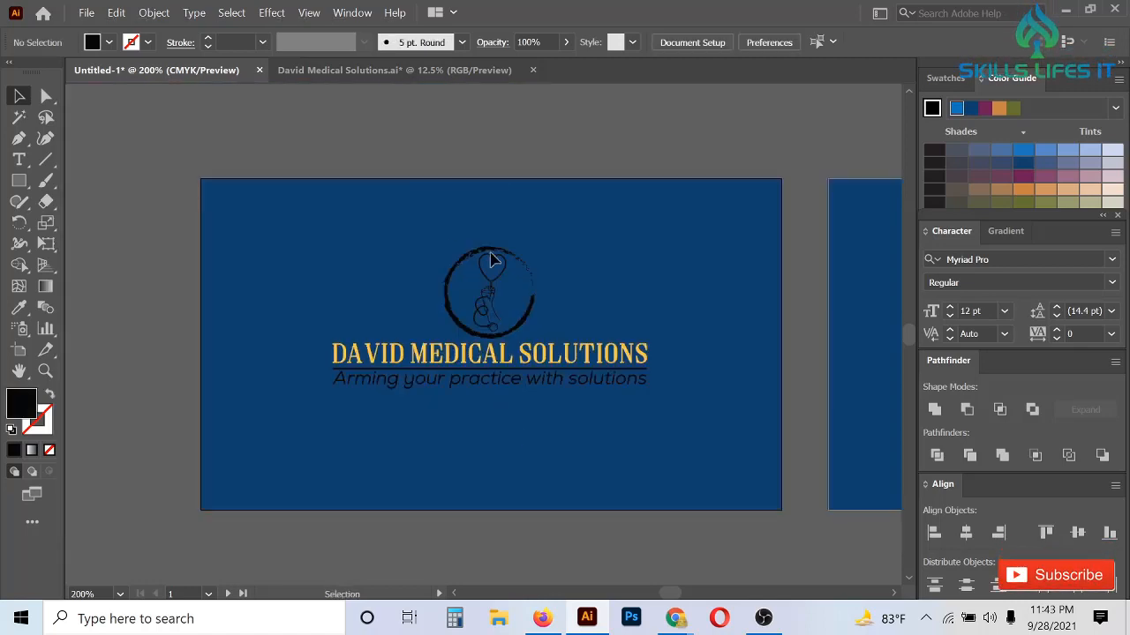
- Fill the round emblem and its stethoscope hand artwork with white, leaving the company name and tagline out of the selection
scroll(492, 260, up, 1)
click(46, 95)
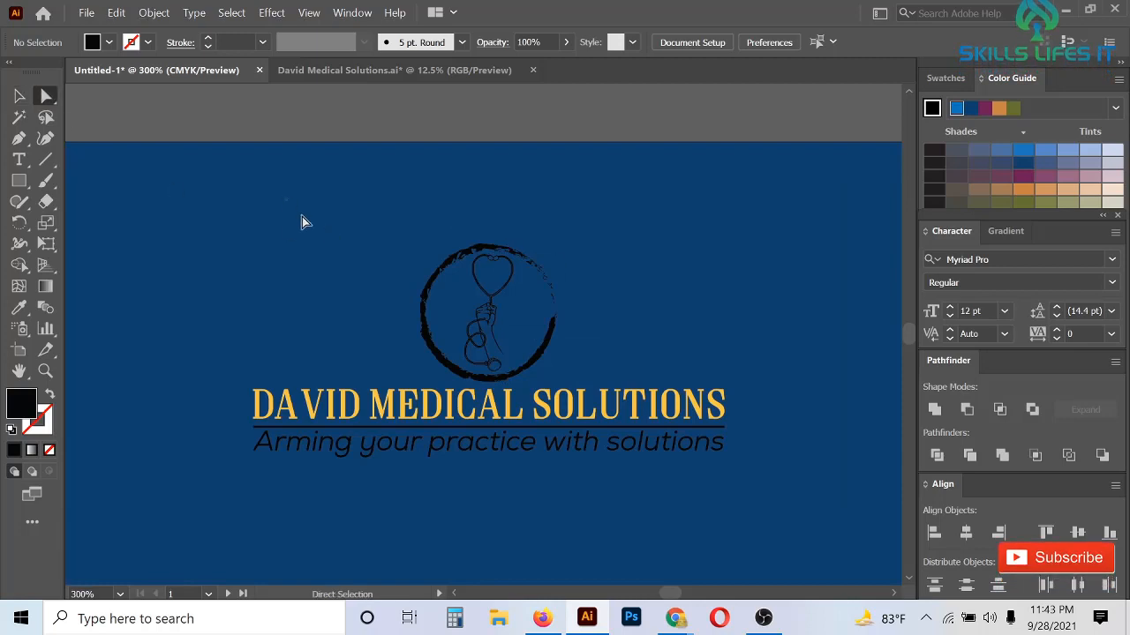
drag(285, 200, 710, 388)
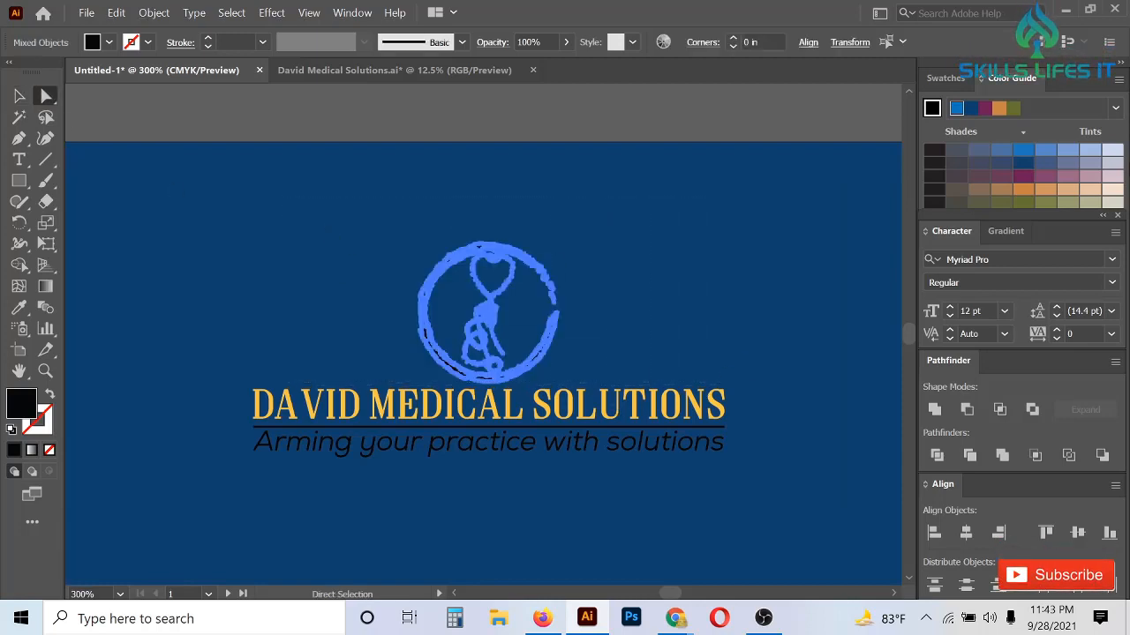
click(959, 84)
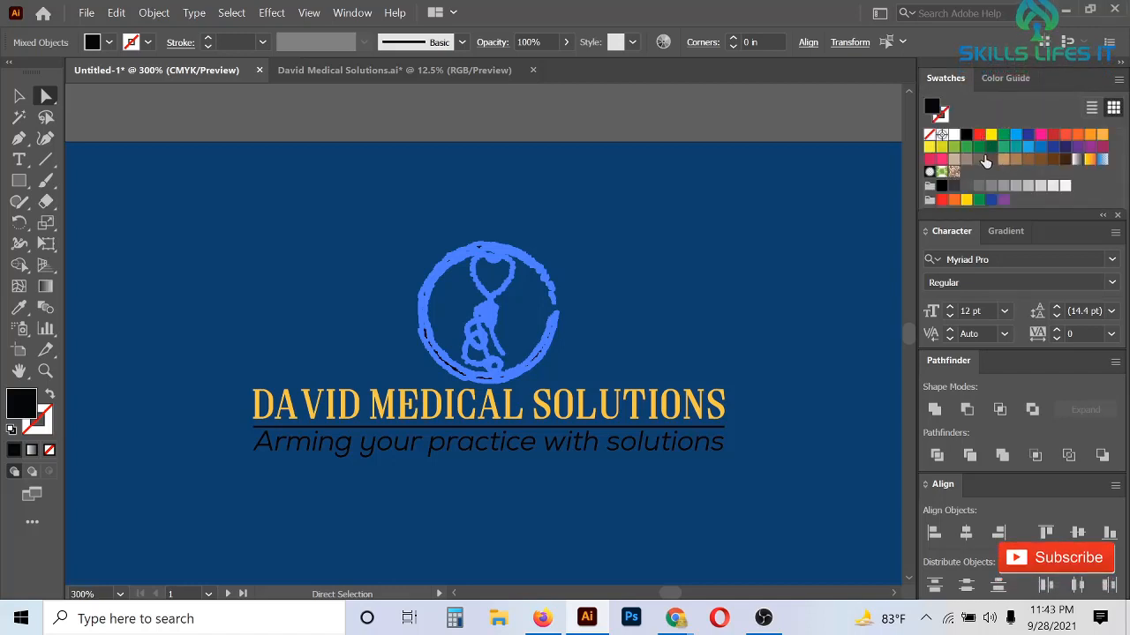
click(953, 137)
click(785, 179)
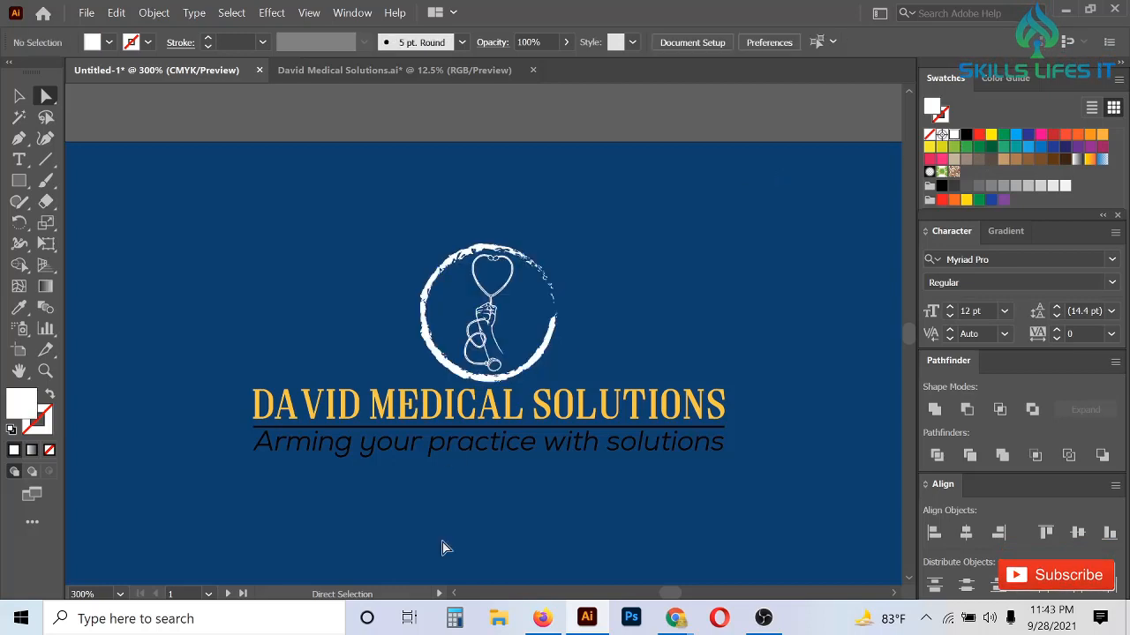
- Recolor the tagline and the line above it white by sampling the emblem's fill with the Eyedropper
drag(813, 500, 208, 425)
key(i)
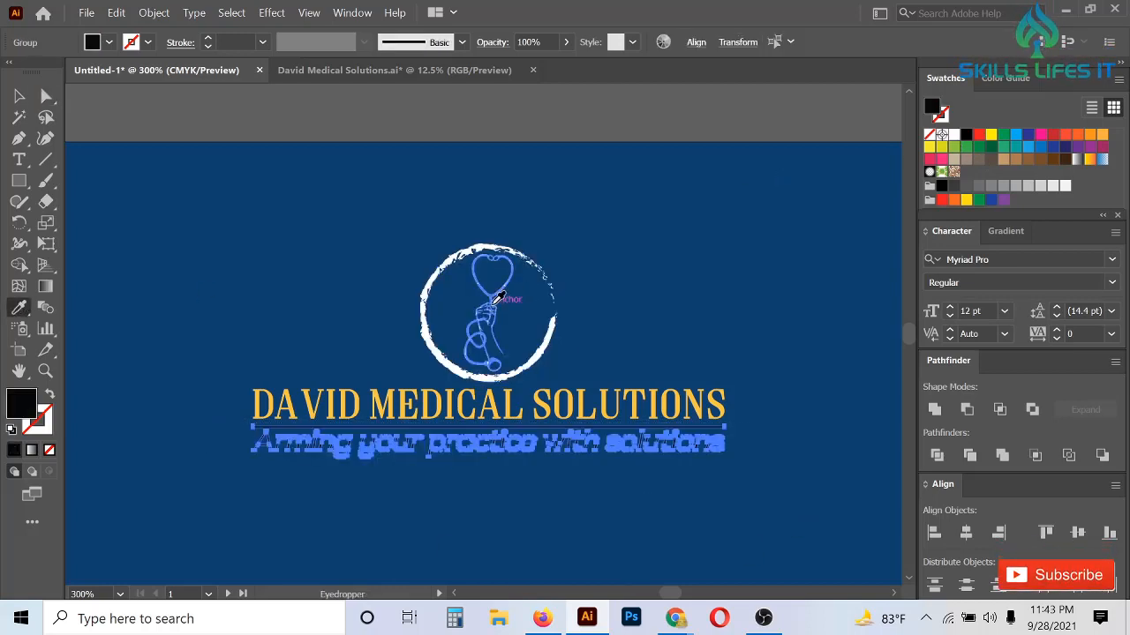
click(497, 298)
key(v)
click(584, 229)
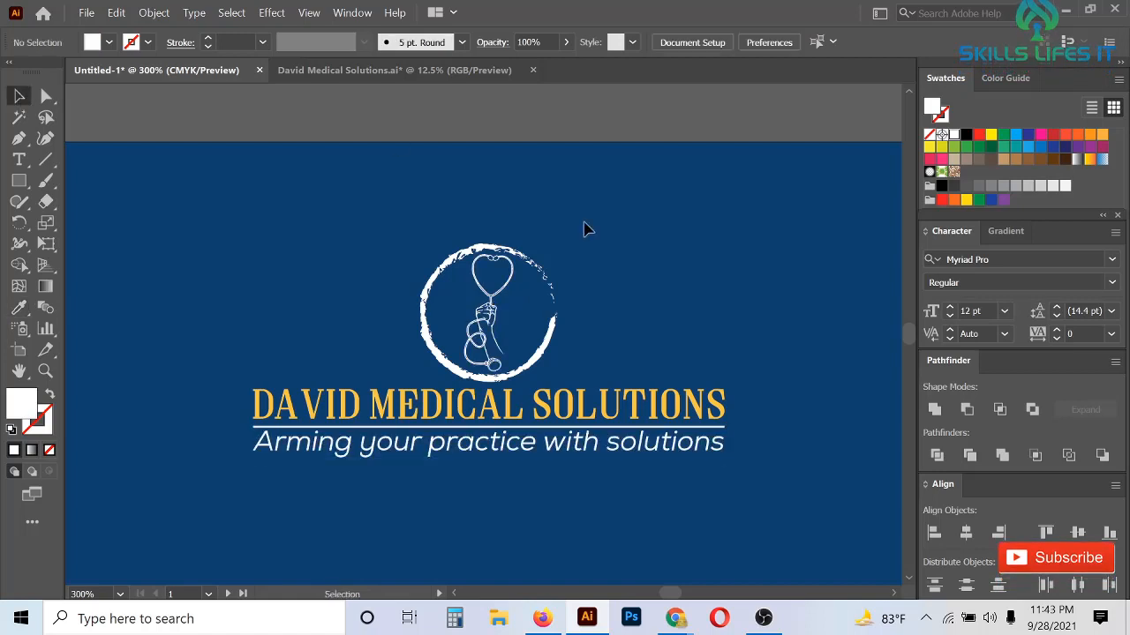
- Examine the recolored logo and its placement on the front of the card
scroll(618, 229, down, 1)
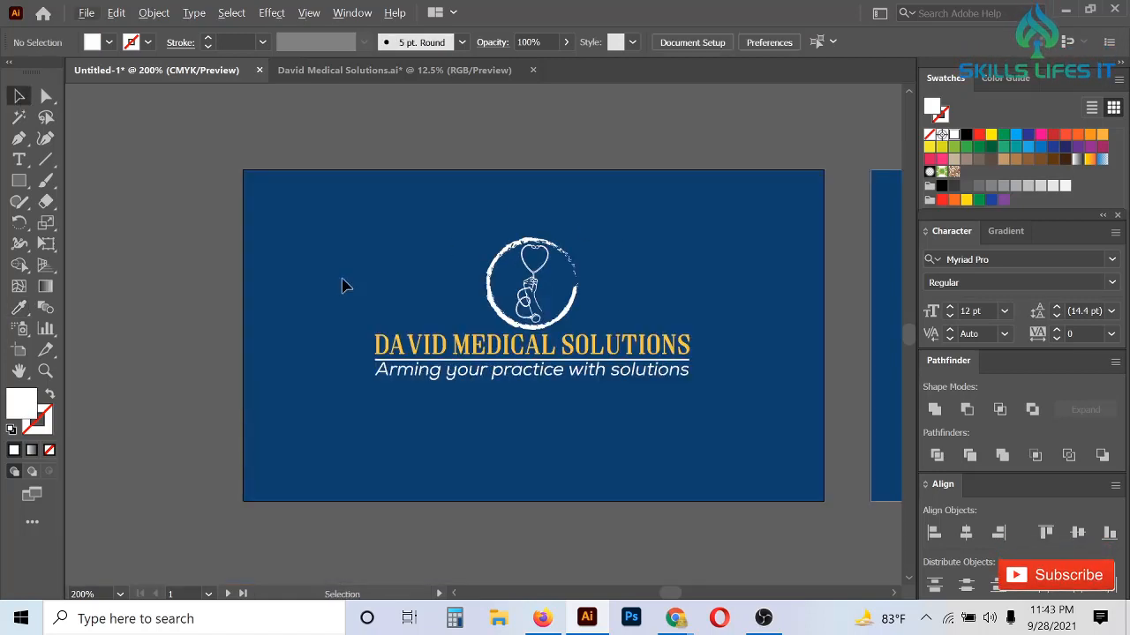
scroll(343, 285, down, 1)
scroll(487, 463, up, 1)
scroll(488, 463, up, 1)
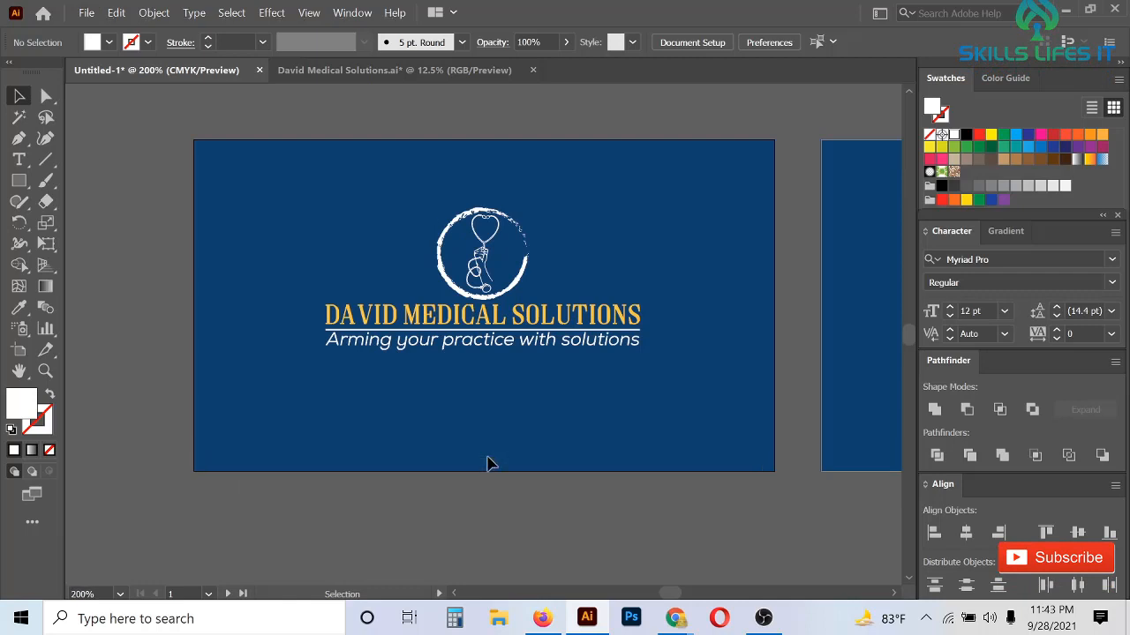
scroll(490, 464, up, 1)
scroll(491, 464, down, 1)
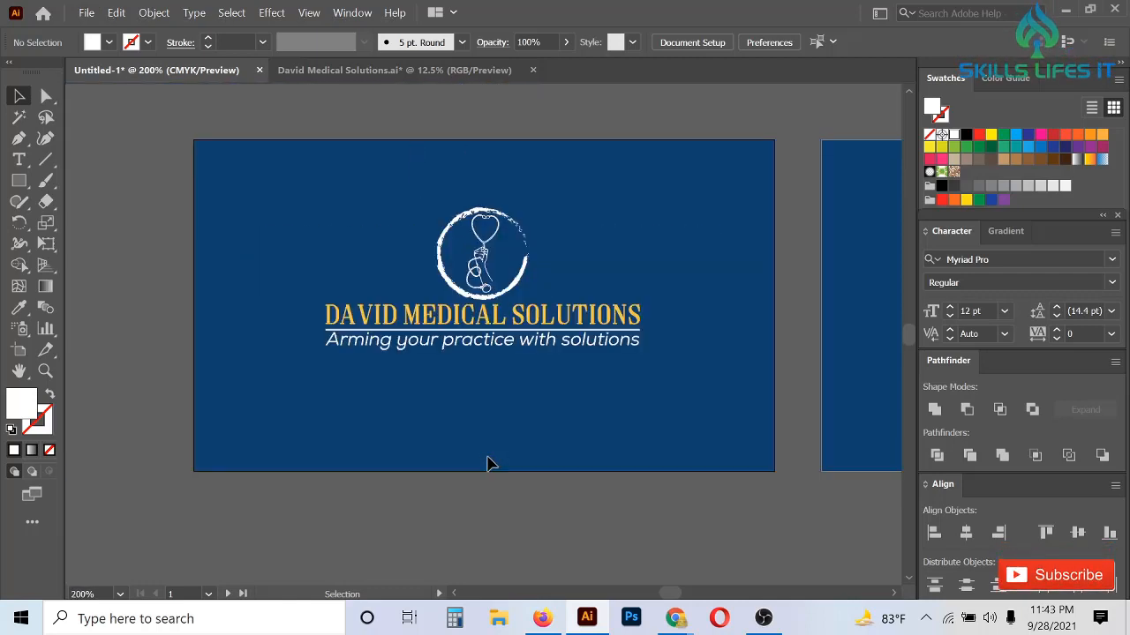
scroll(490, 463, up, 1)
drag(294, 242, 715, 474)
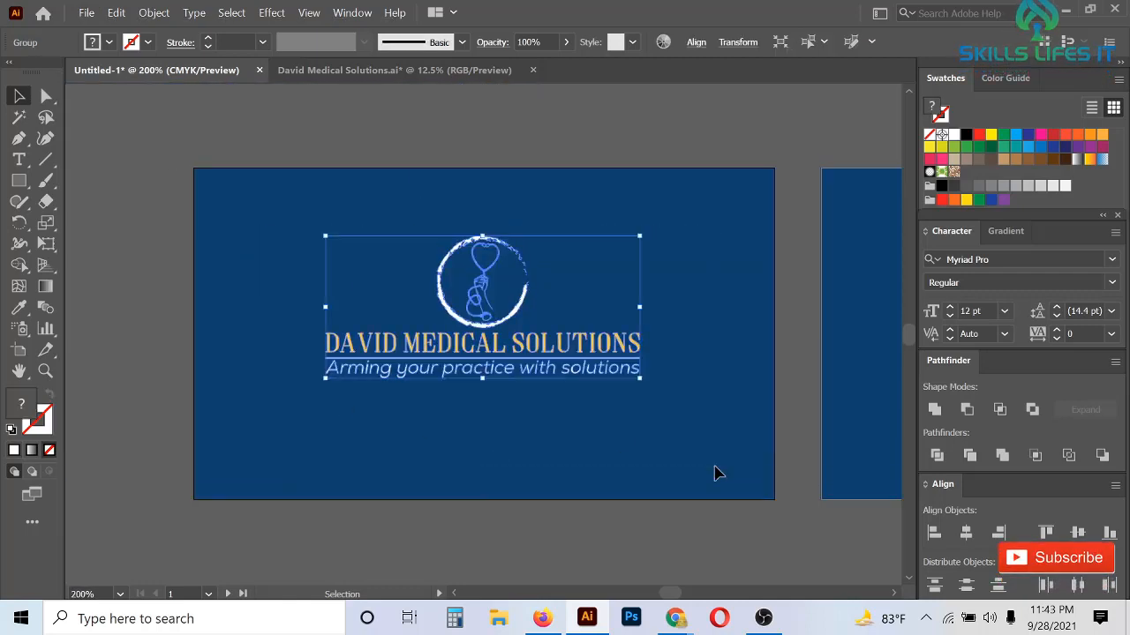
scroll(507, 428, up, 1)
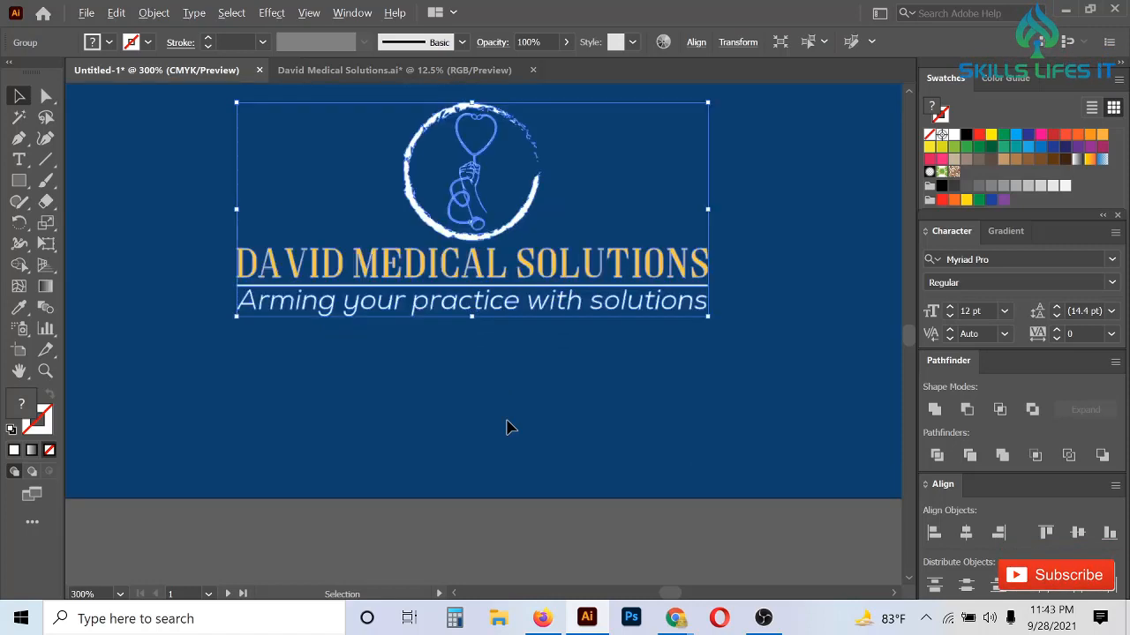
scroll(508, 428, down, 1)
- Draw a narrow rectangle across the full card width below the tagline and fill it with the company name's gold
drag(18, 188, 101, 182)
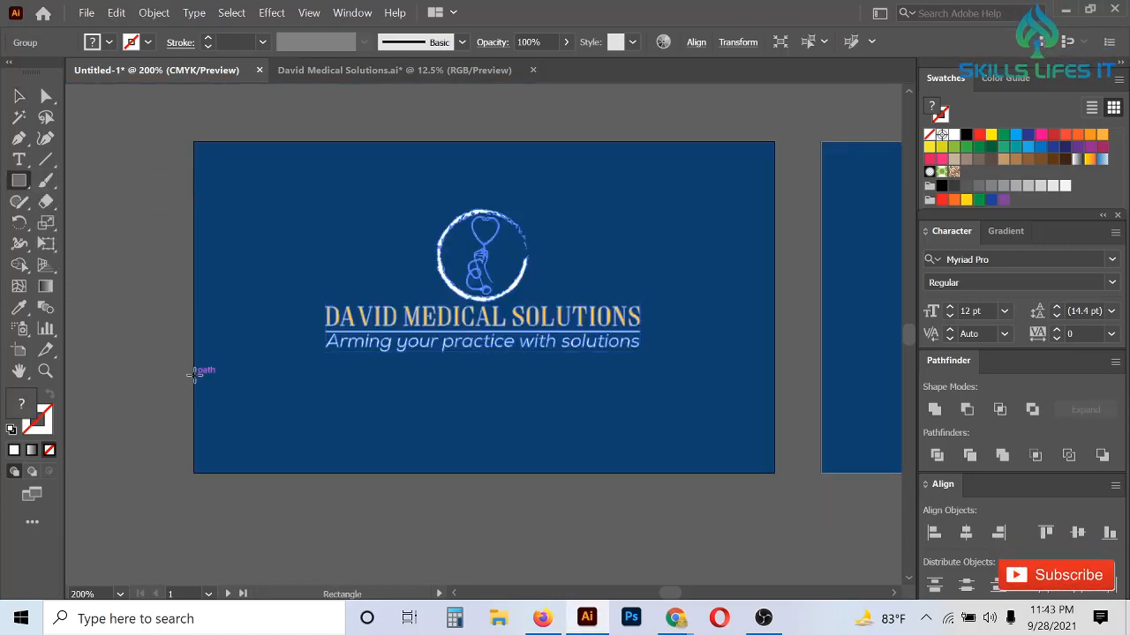
drag(196, 376, 774, 413)
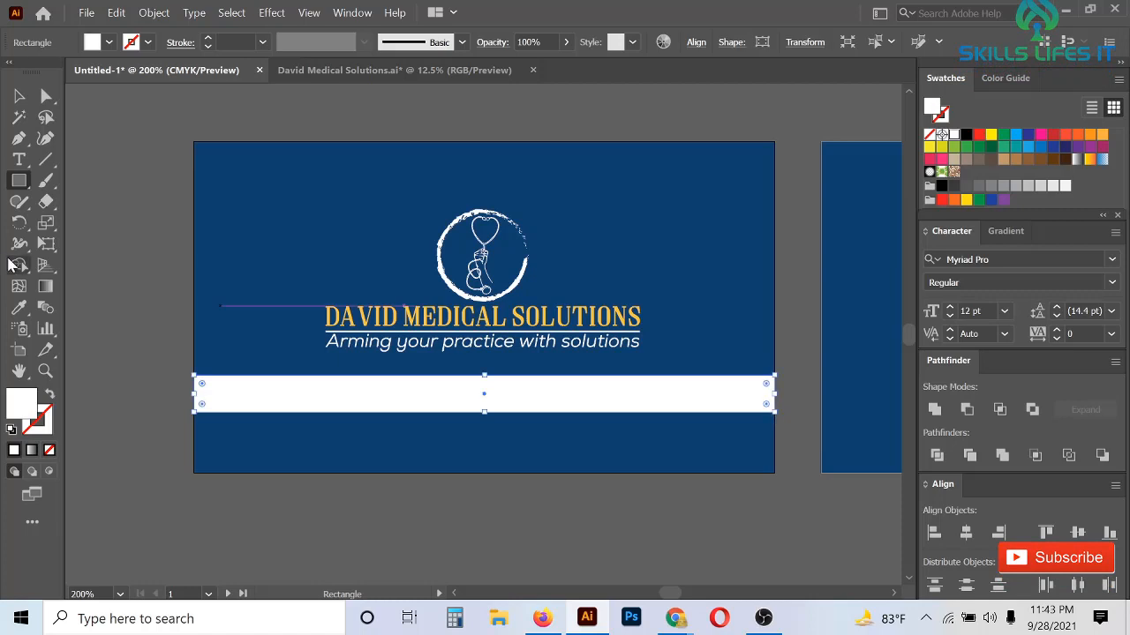
click(20, 308)
click(419, 317)
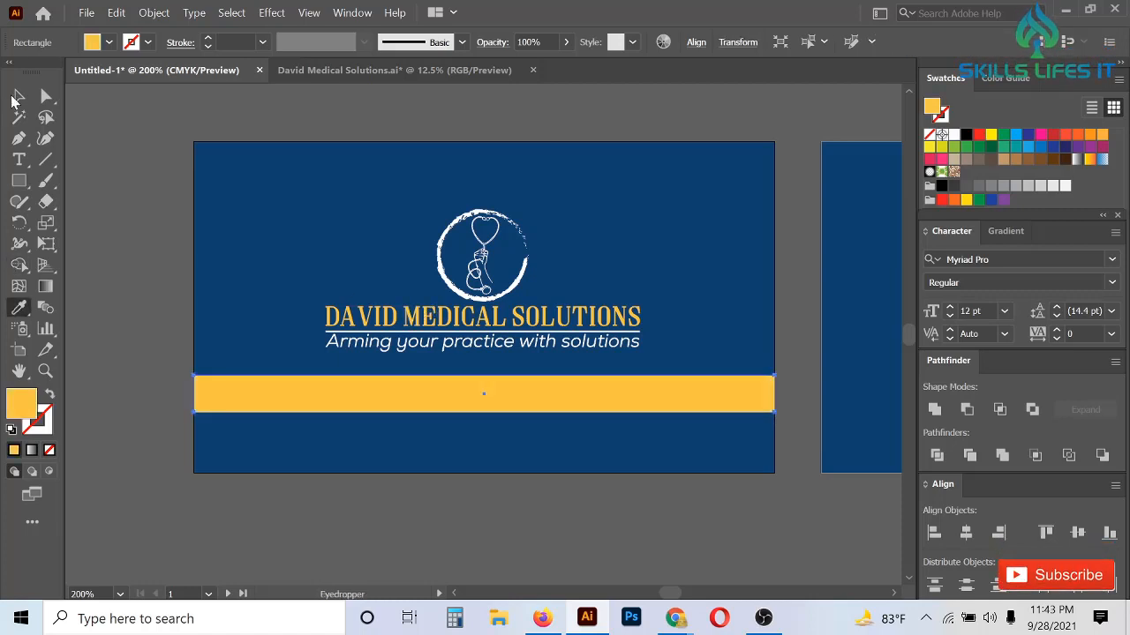
- Move the gold band slightly lower to leave more space below the tagline
click(17, 96)
scroll(497, 439, up, 1)
drag(521, 355, 523, 377)
scroll(523, 378, down, 1)
click(468, 472)
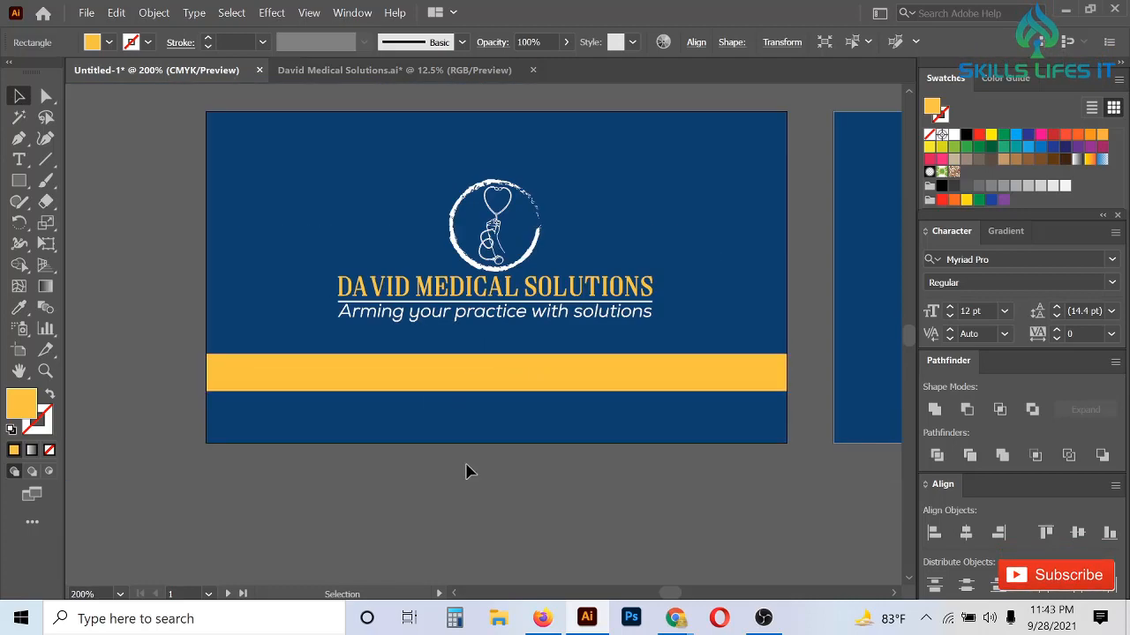
scroll(538, 368, up, 1)
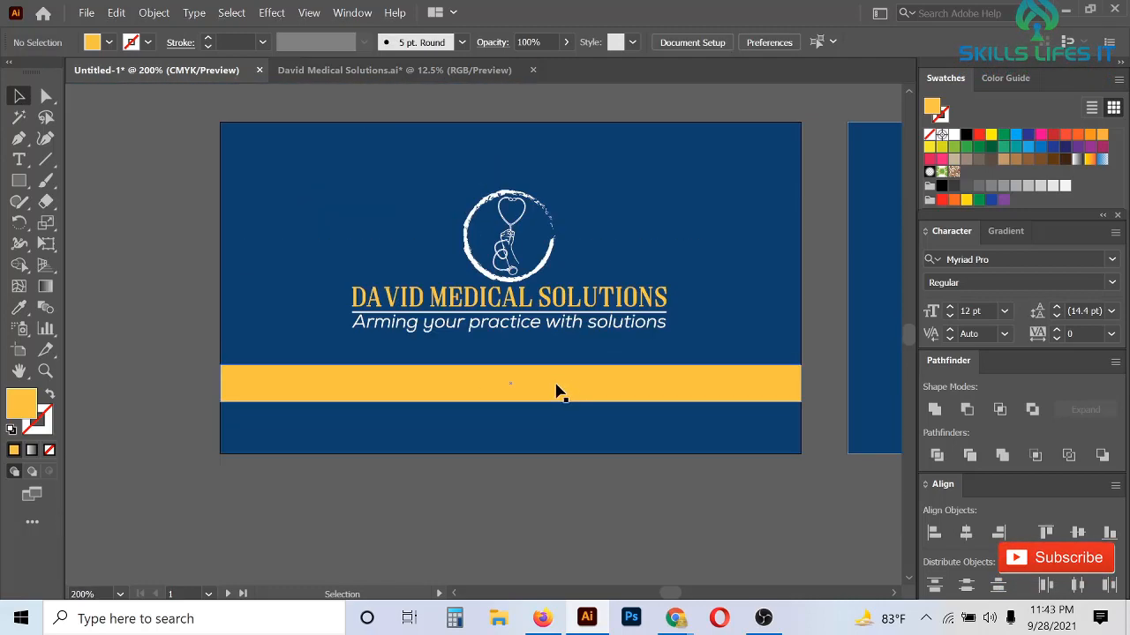
- Duplicate the gold band down to the card's lower edge and fully round the copy's corners
alt+drag(556, 391, 557, 434)
scroll(557, 434, up, 1)
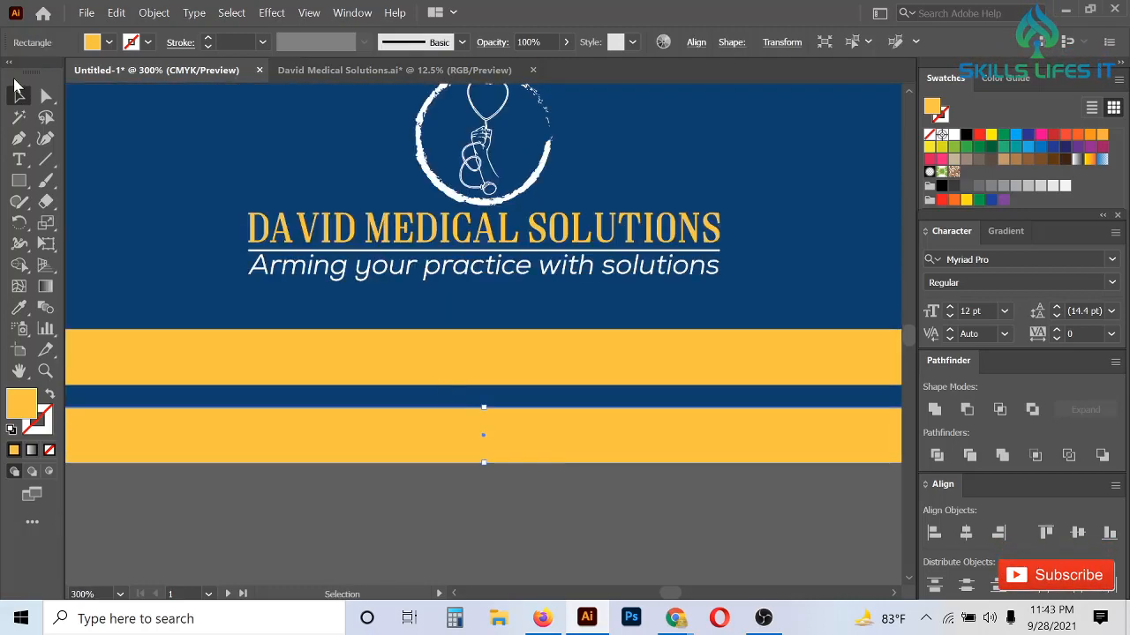
click(42, 100)
scroll(605, 490, down, 1)
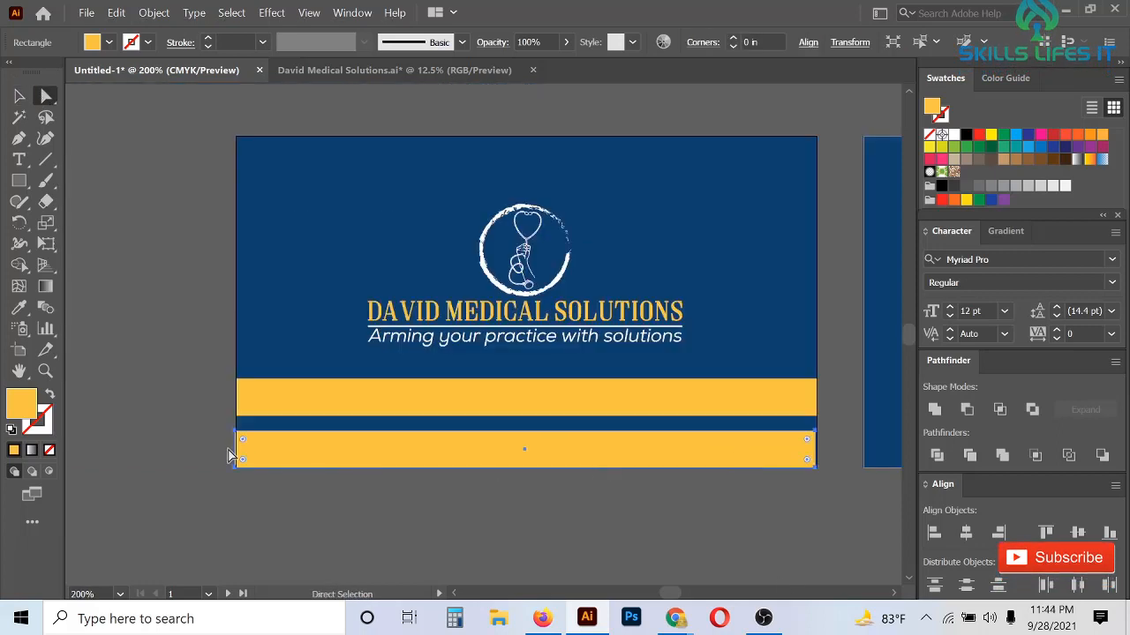
drag(244, 446, 344, 468)
click(18, 95)
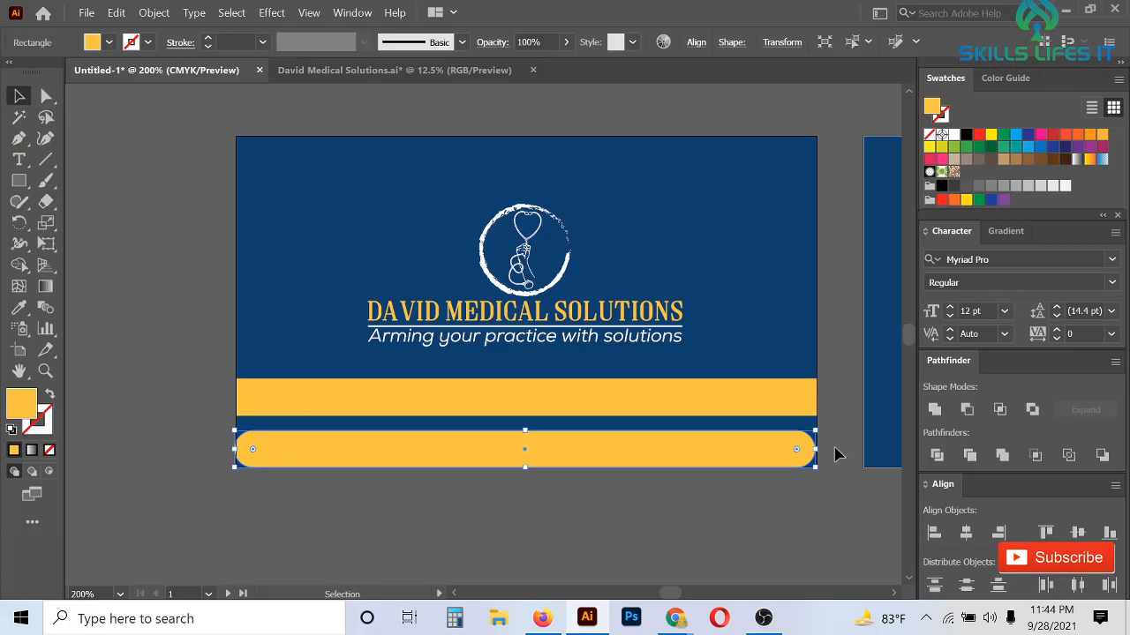
- Shorten the rounded bar to about half the card's width and center it horizontally on the artboard
drag(815, 453, 547, 454)
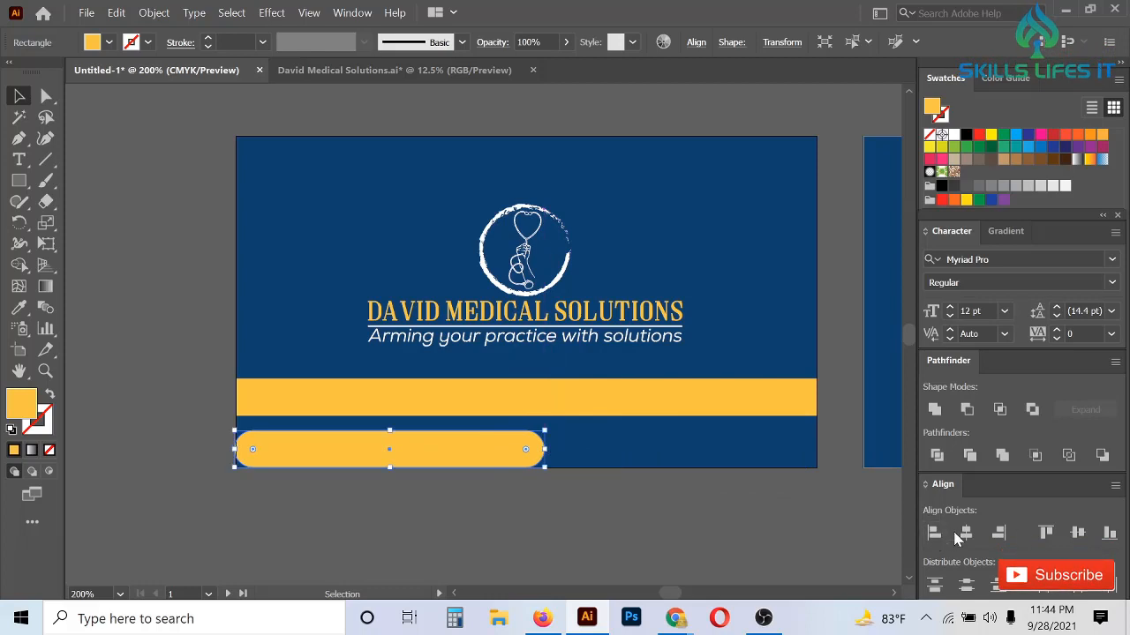
click(969, 534)
scroll(524, 411, up, 2)
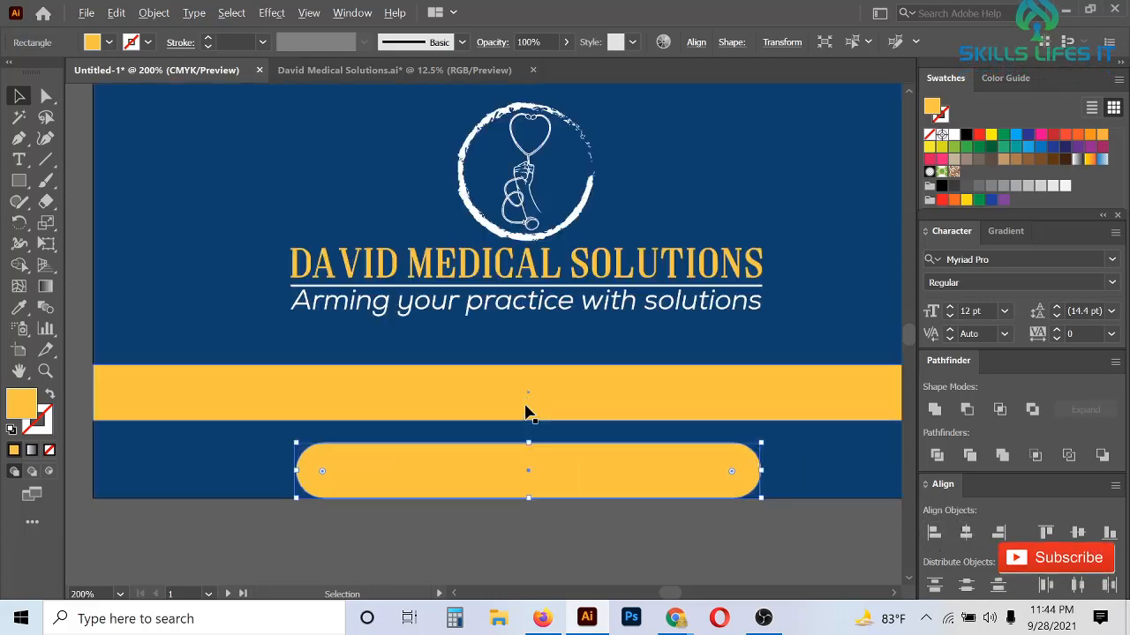
- Fill the rounded bar with the dark blue background color and move it up onto the gold band
key(i)
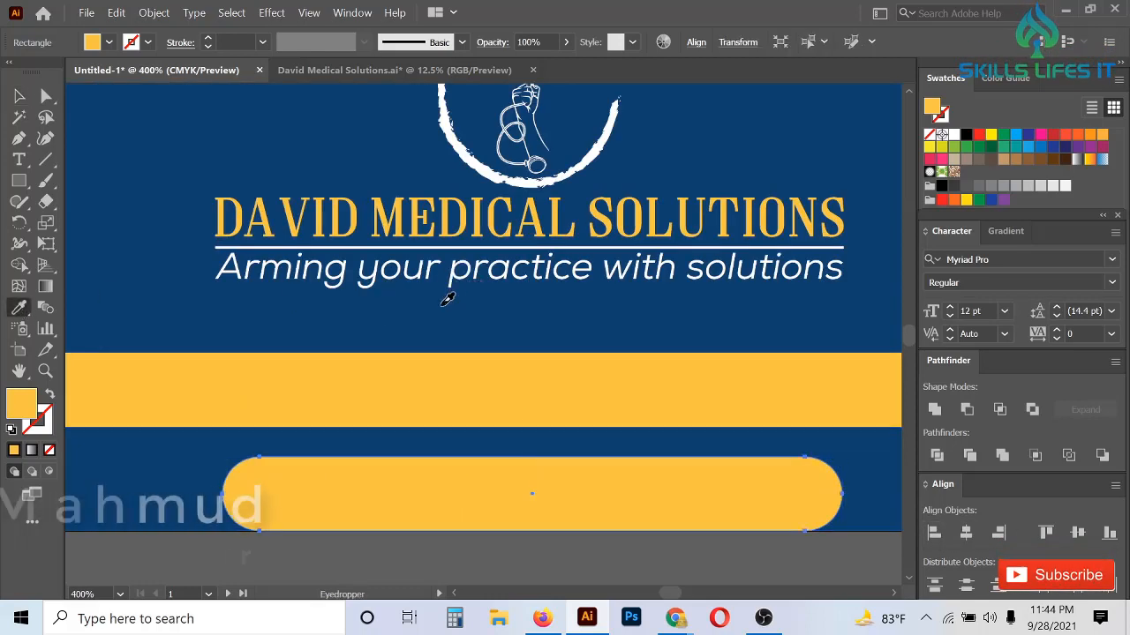
click(446, 298)
key(v)
drag(616, 527, 616, 420)
scroll(530, 428, up, 3)
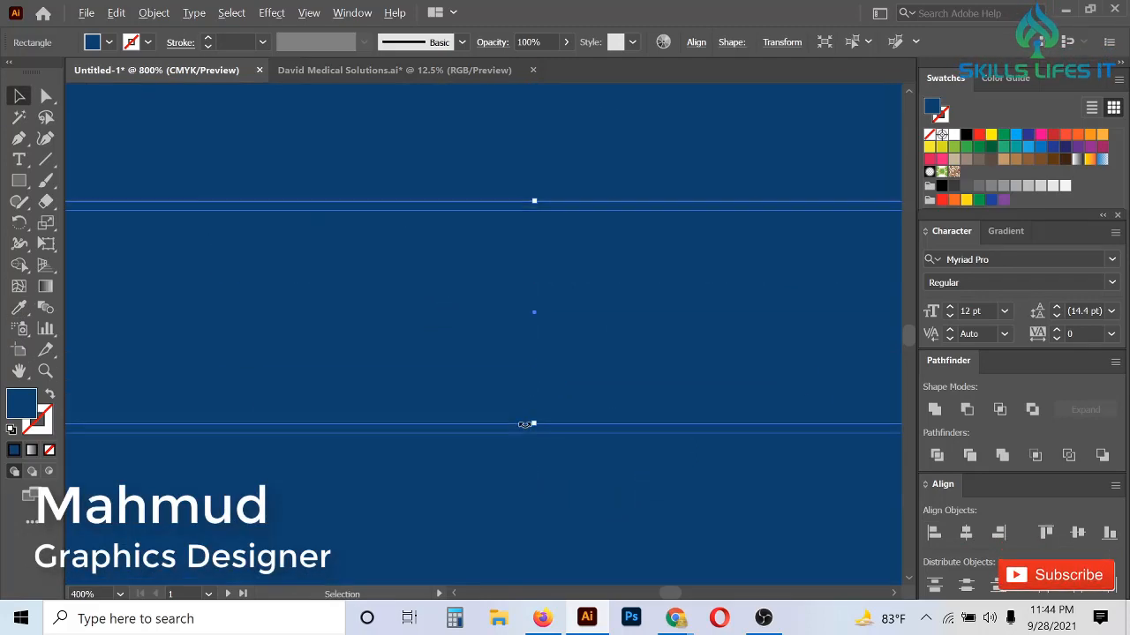
scroll(547, 470, down, 4)
- Select the gold band and the rounded bar and cut the bar's area out of the band with Shape Builder
click(812, 433)
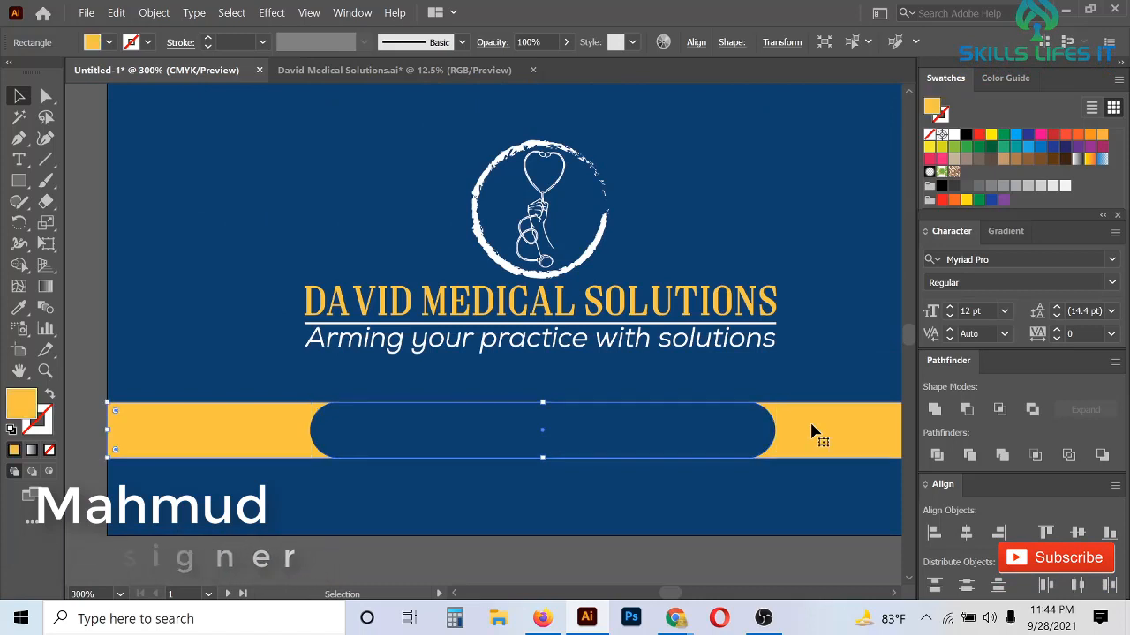
shift+click(696, 443)
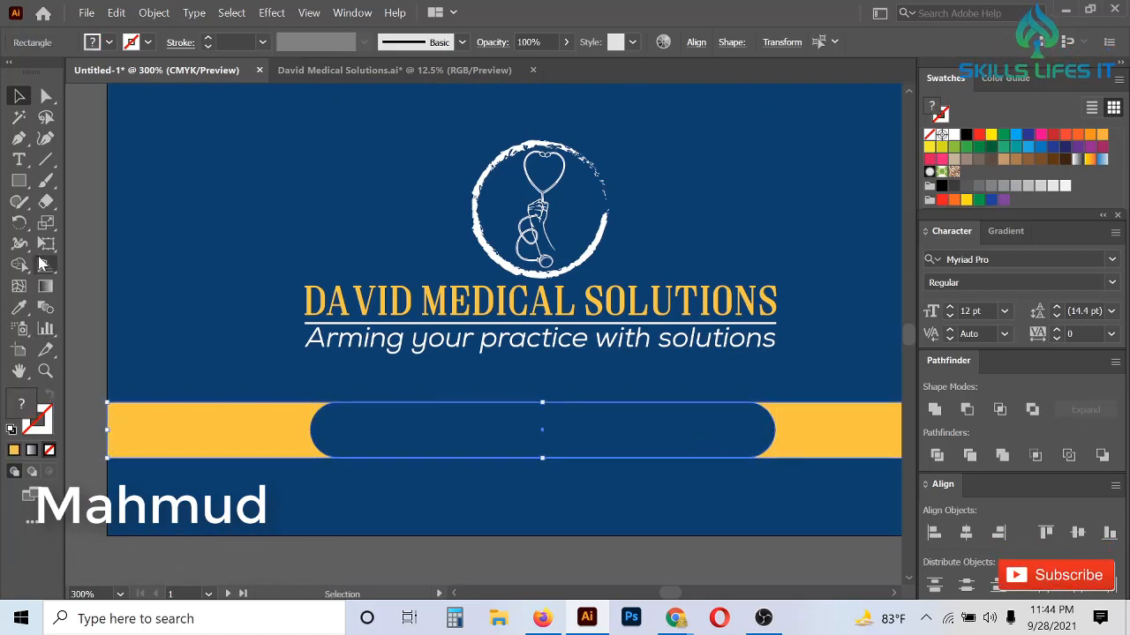
click(23, 267)
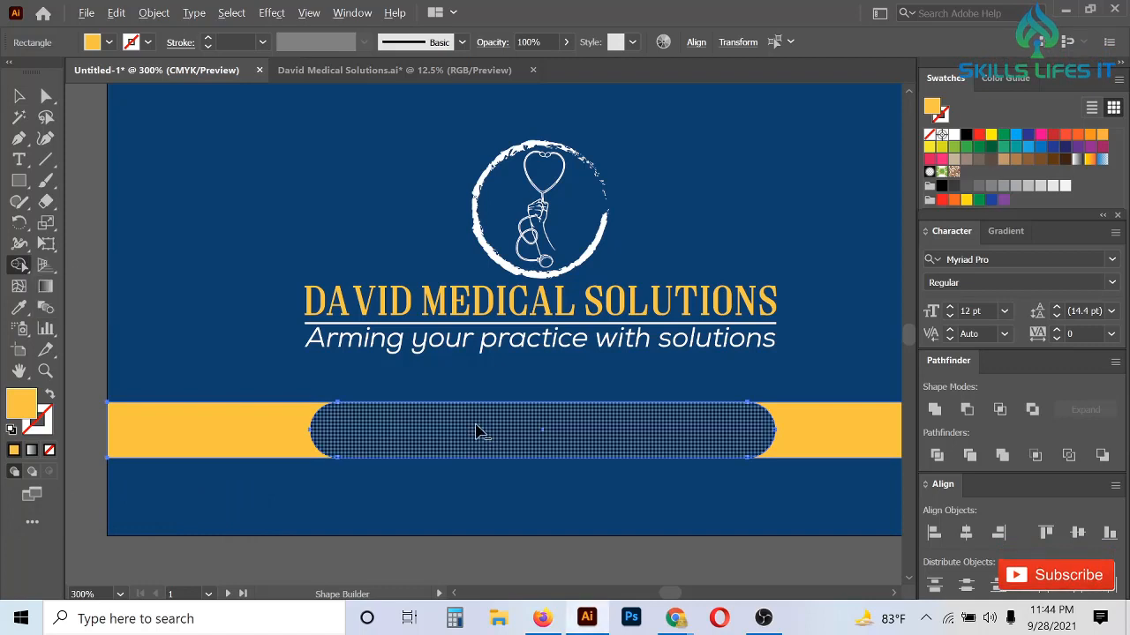
alt+click(476, 432)
click(18, 97)
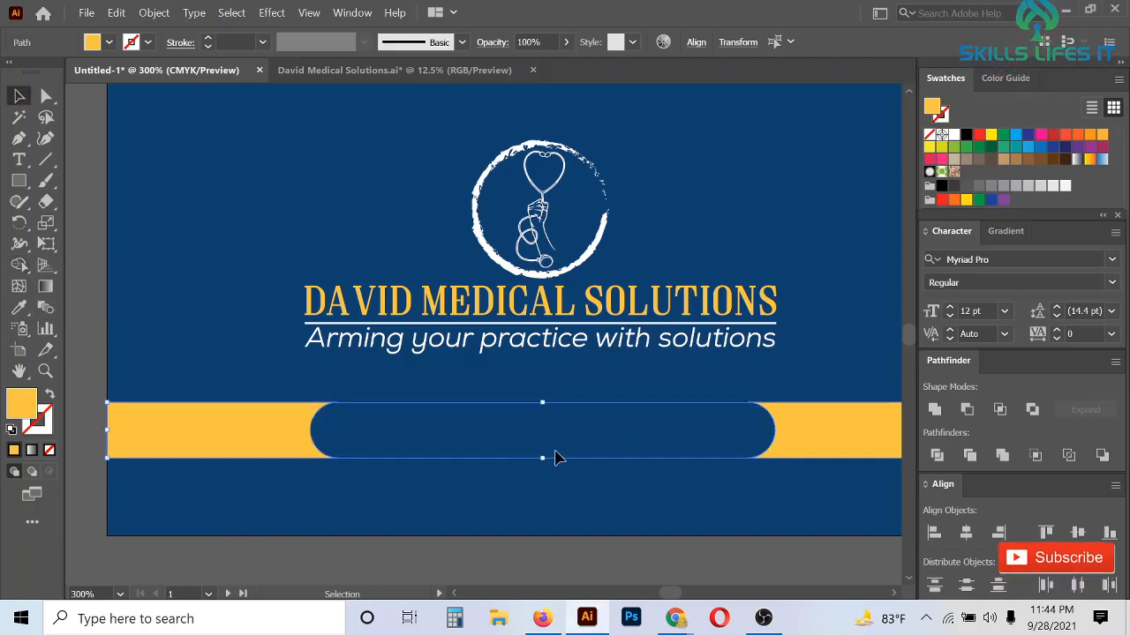
click(560, 459)
scroll(497, 417, down, 1)
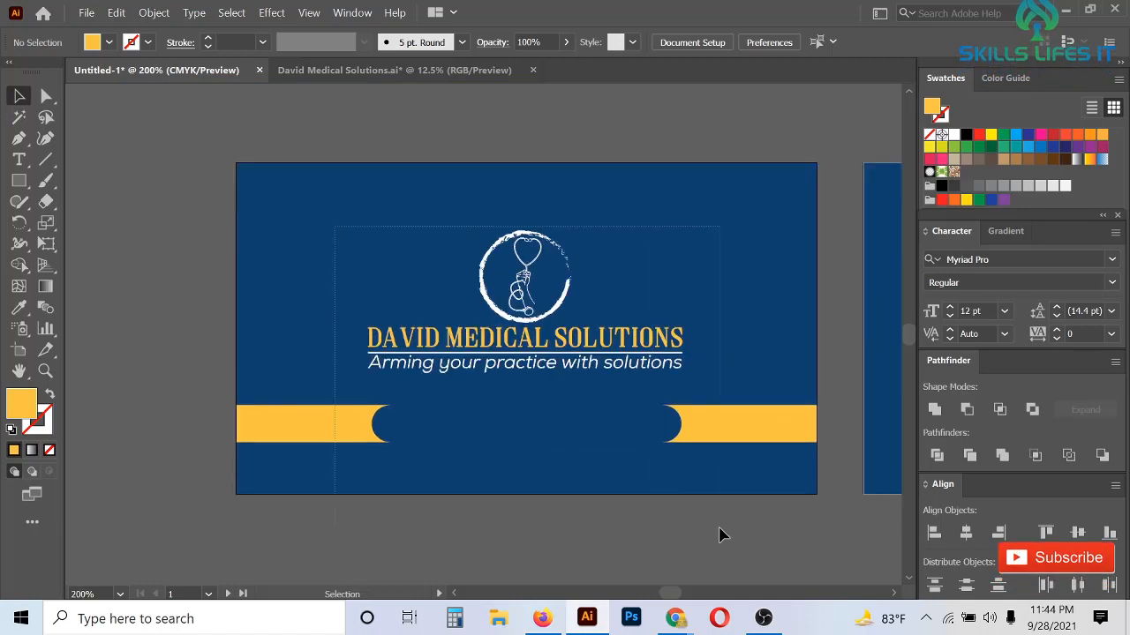
- Group the logo and gold band on the front card and center the group vertically on the artboard
key(ctrl+a)
right_click(597, 403)
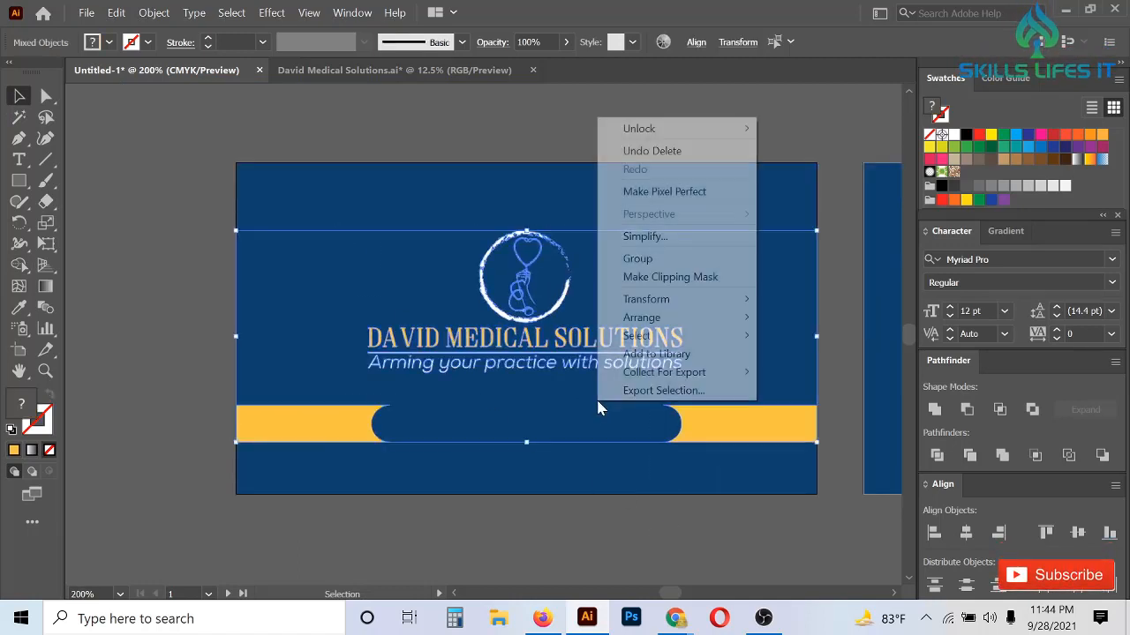
click(663, 256)
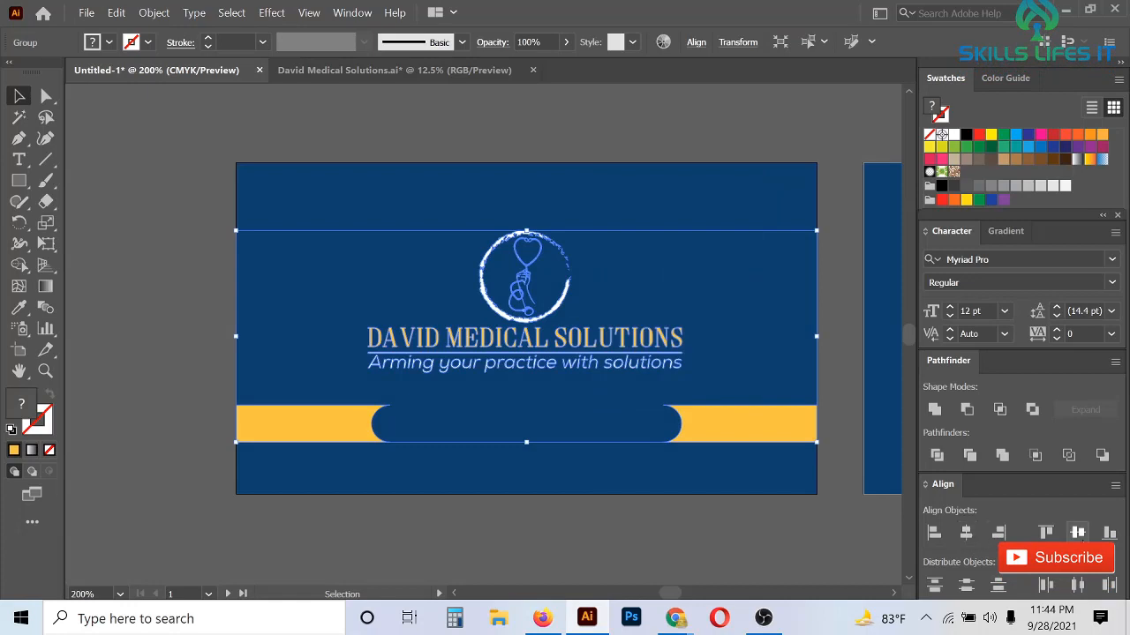
click(1078, 534)
click(596, 529)
scroll(306, 444, down, 2)
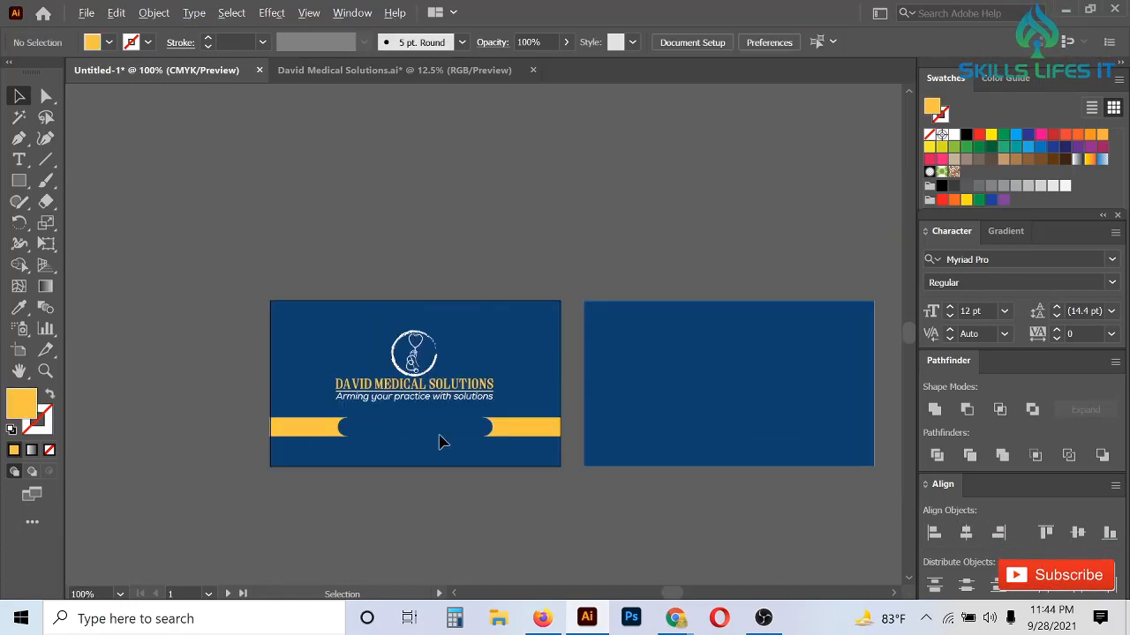
scroll(439, 442, up, 1)
scroll(404, 439, up, 1)
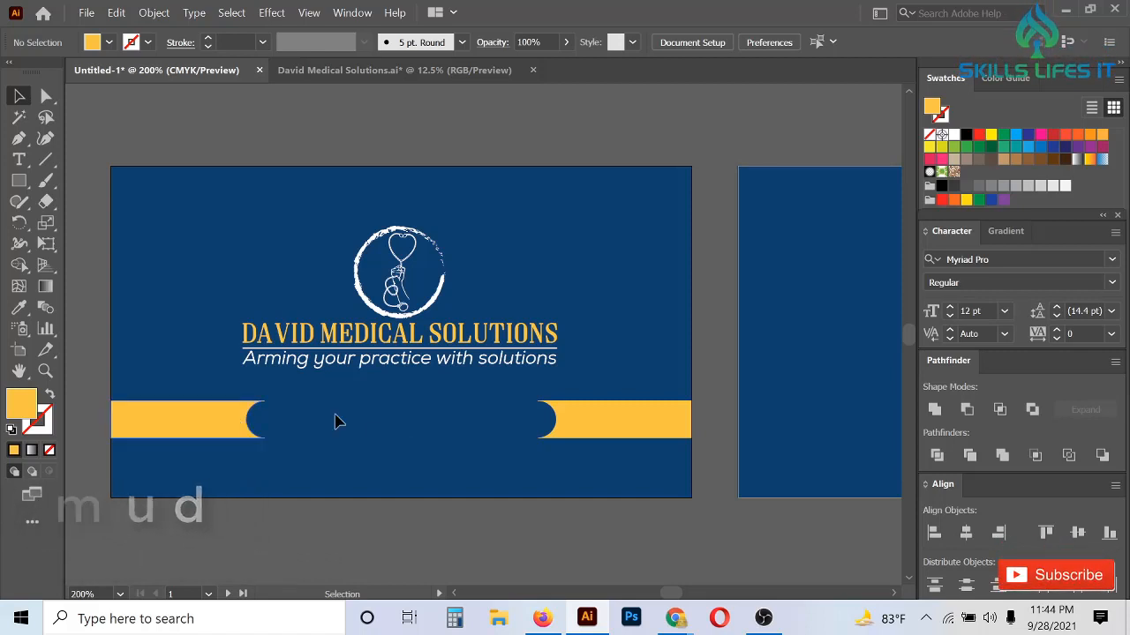
scroll(313, 421, down, 2)
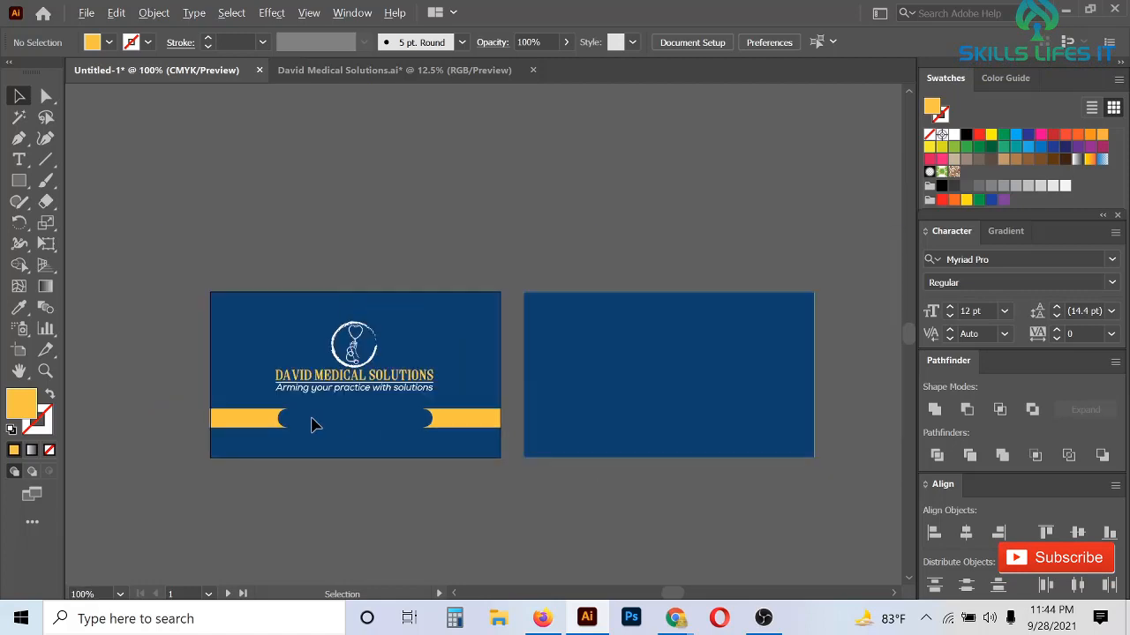
scroll(582, 430, up, 1)
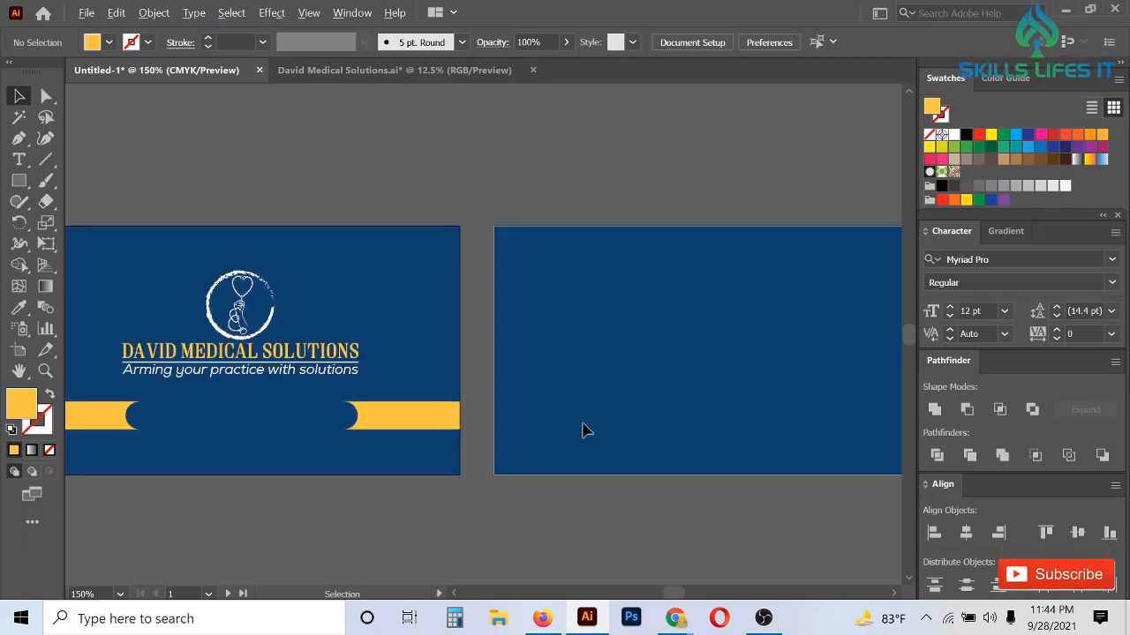
click(220, 316)
click(575, 273)
scroll(432, 255, down, 1)
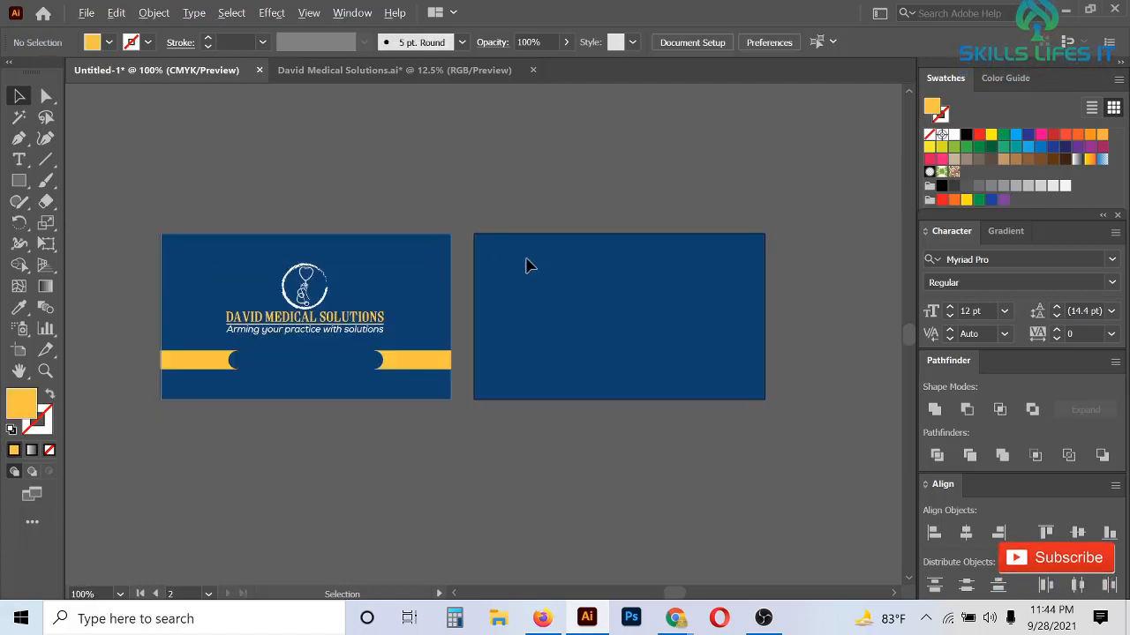
scroll(526, 265, up, 1)
- Place a narrow gold rectangle on the back card, as wide as the front card's gold band is tall
click(369, 415)
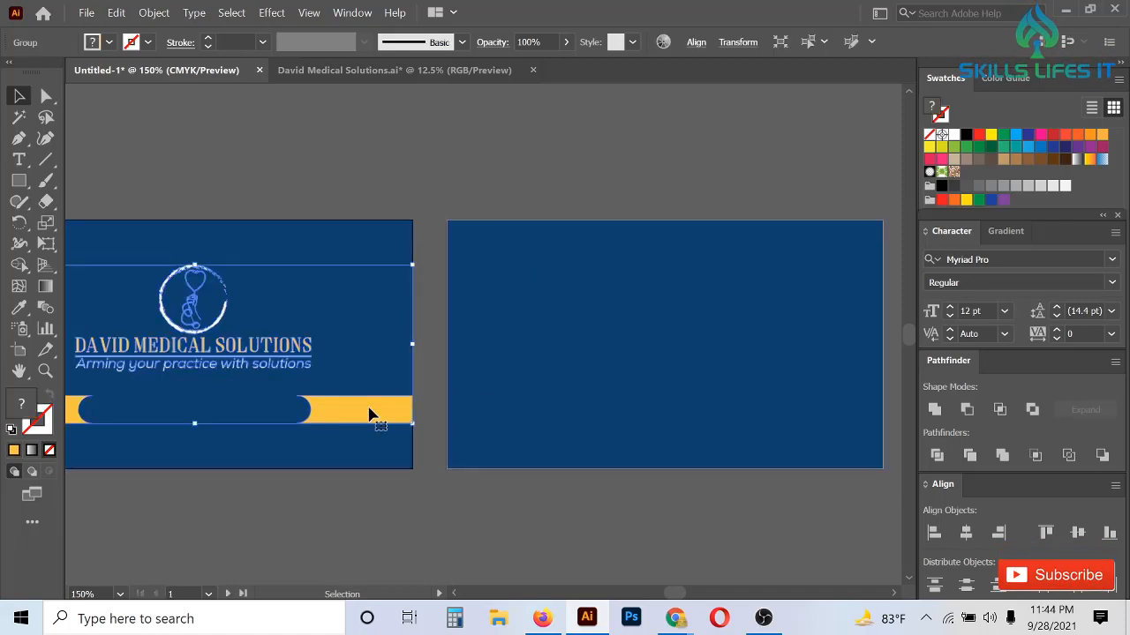
click(15, 181)
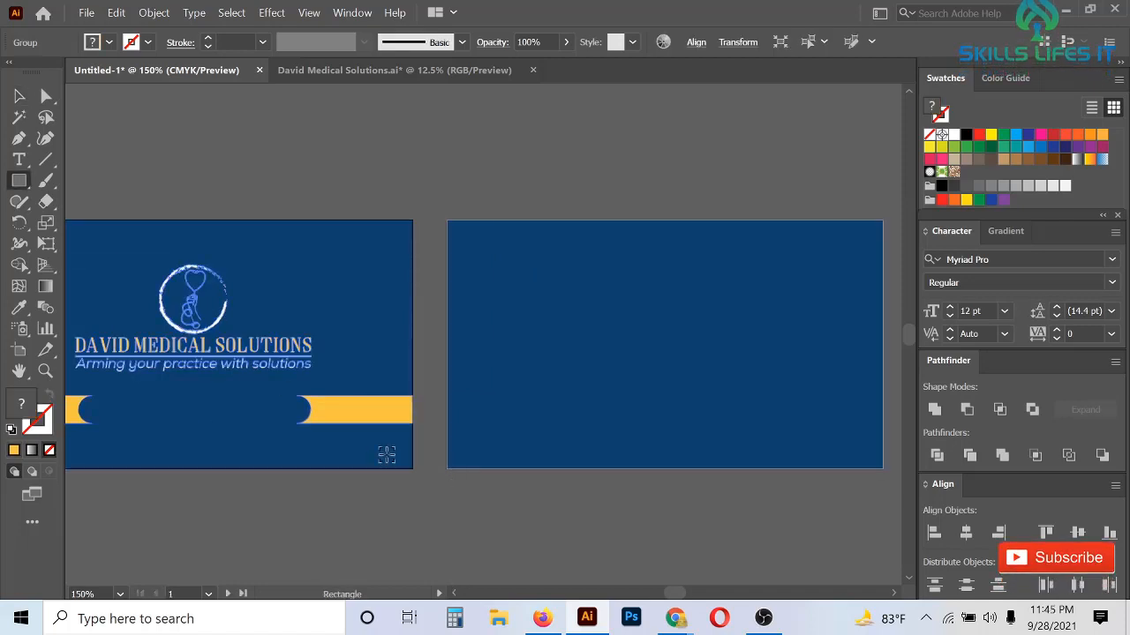
scroll(389, 455, up, 1)
mouse_move(348, 378)
mouse_down()
mouse_move(431, 411)
mouse_move(420, 413)
mouse_move(404, 396)
mouse_move(691, 362)
mouse_move(686, 427)
mouse_up()
click(18, 95)
scroll(375, 391, down, 1)
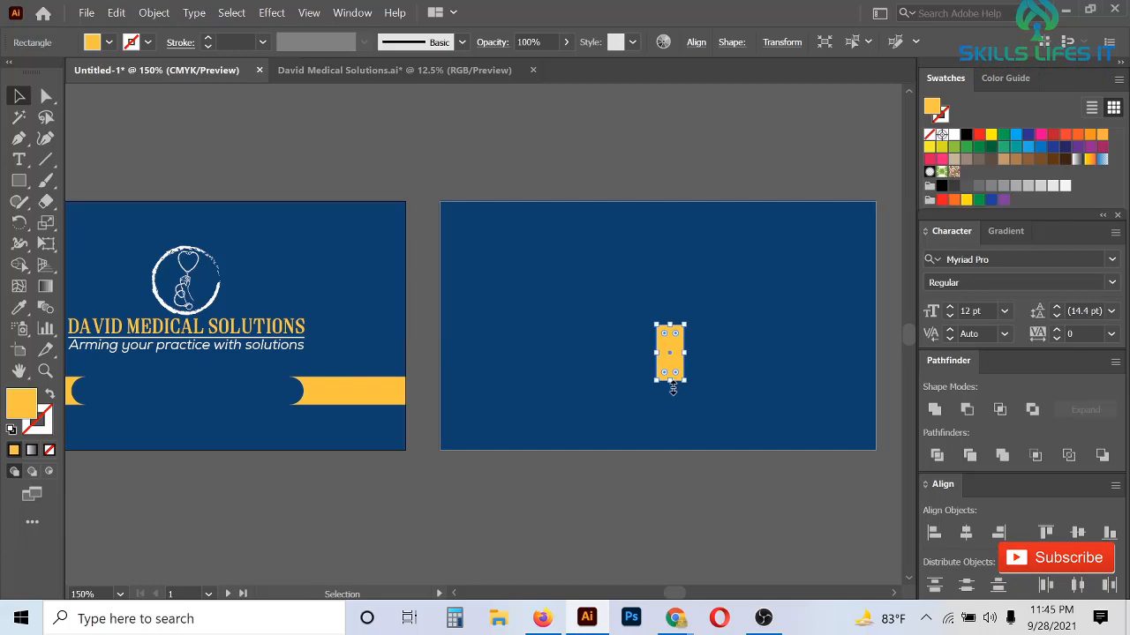
- Stretch the gold rectangle to the back card's lower and upper edges to form a full-height vertical band
drag(672, 388, 672, 451)
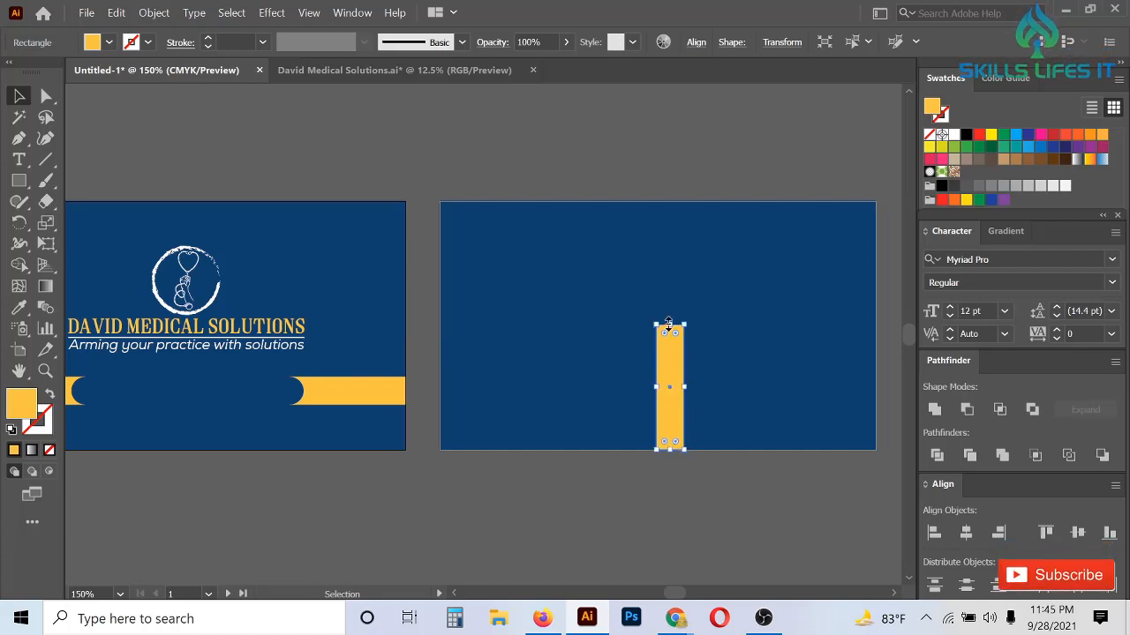
drag(668, 323, 669, 202)
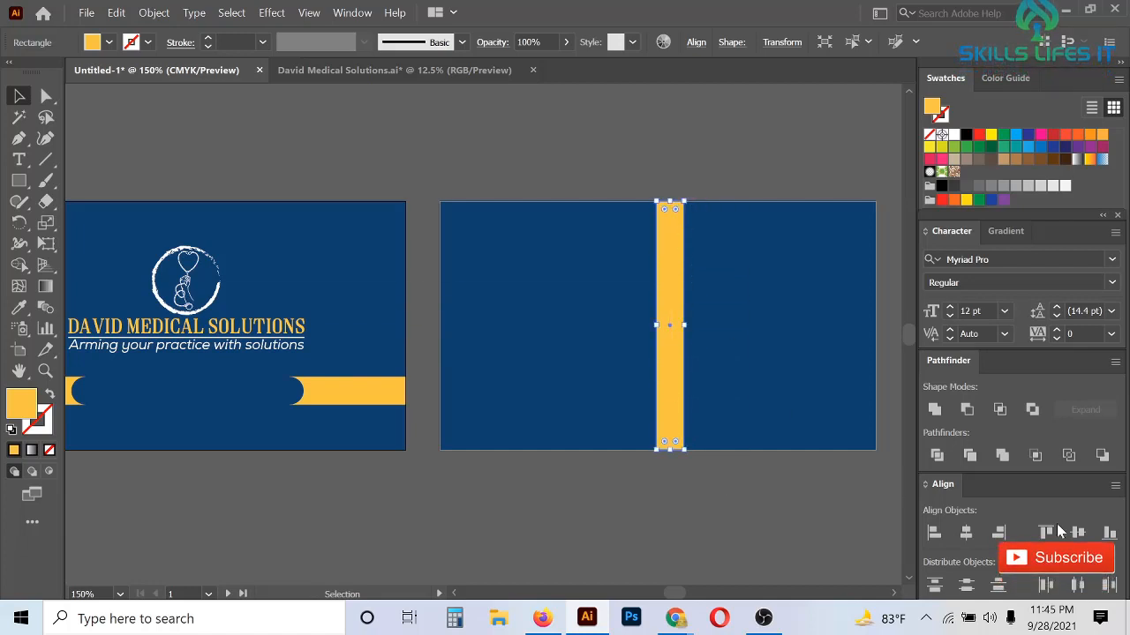
click(680, 511)
scroll(441, 383, down, 1)
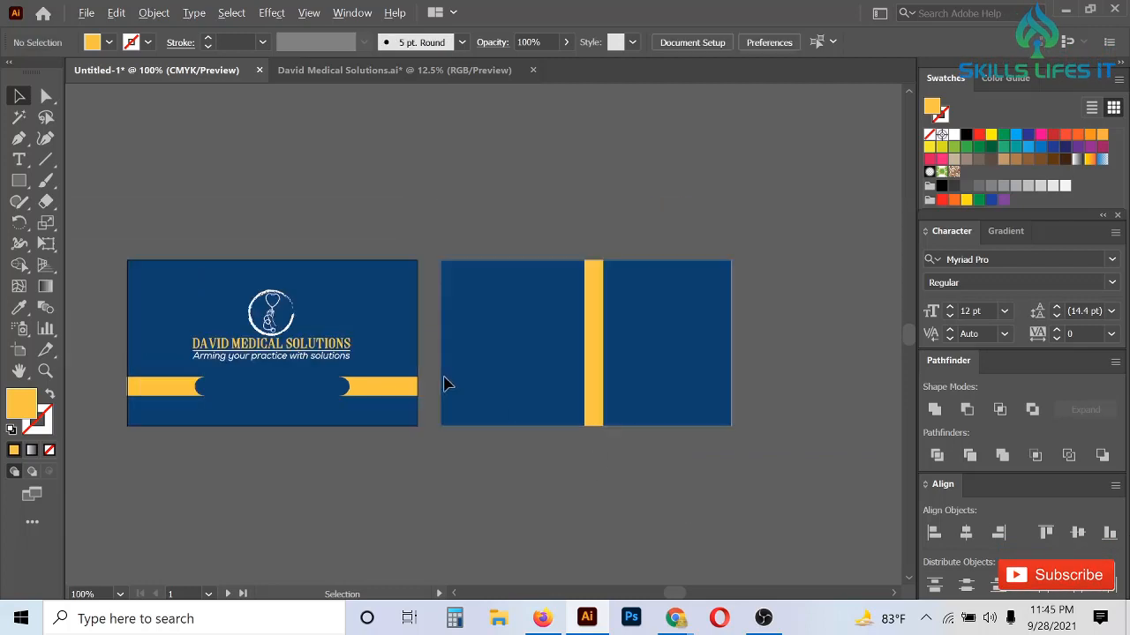
- Move the vertical gold band a little to the left of the back card's center
scroll(643, 317, up, 1)
drag(571, 359, 537, 362)
scroll(433, 336, up, 1)
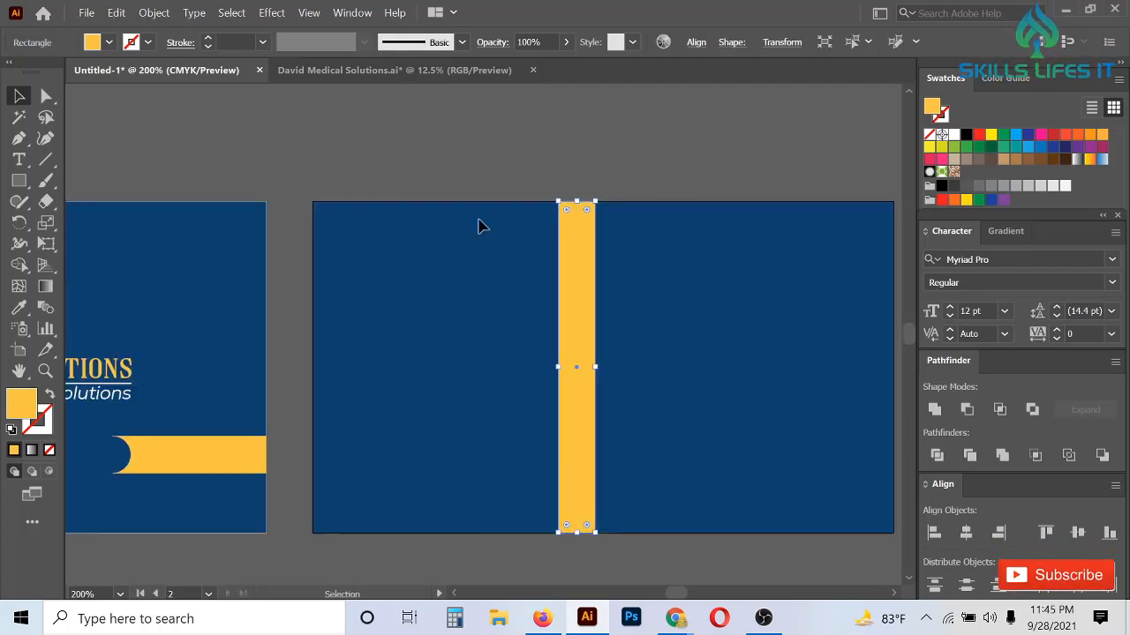
click(477, 183)
scroll(443, 357, down, 1)
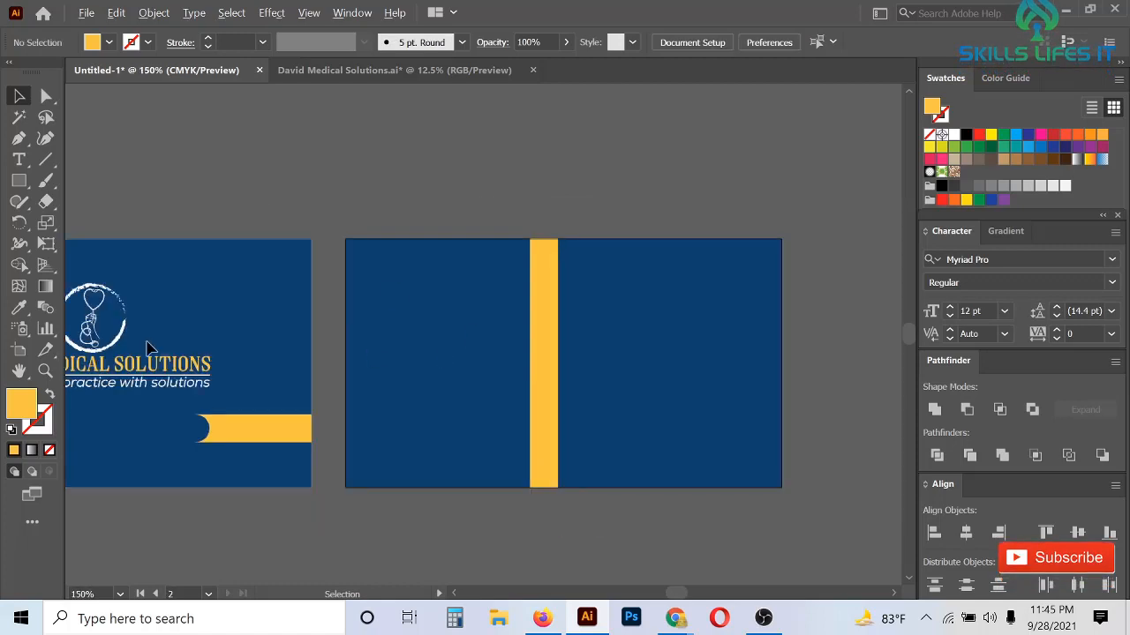
- Ungroup the front card's artwork and copy the logo onto the left part of the back card
click(126, 342)
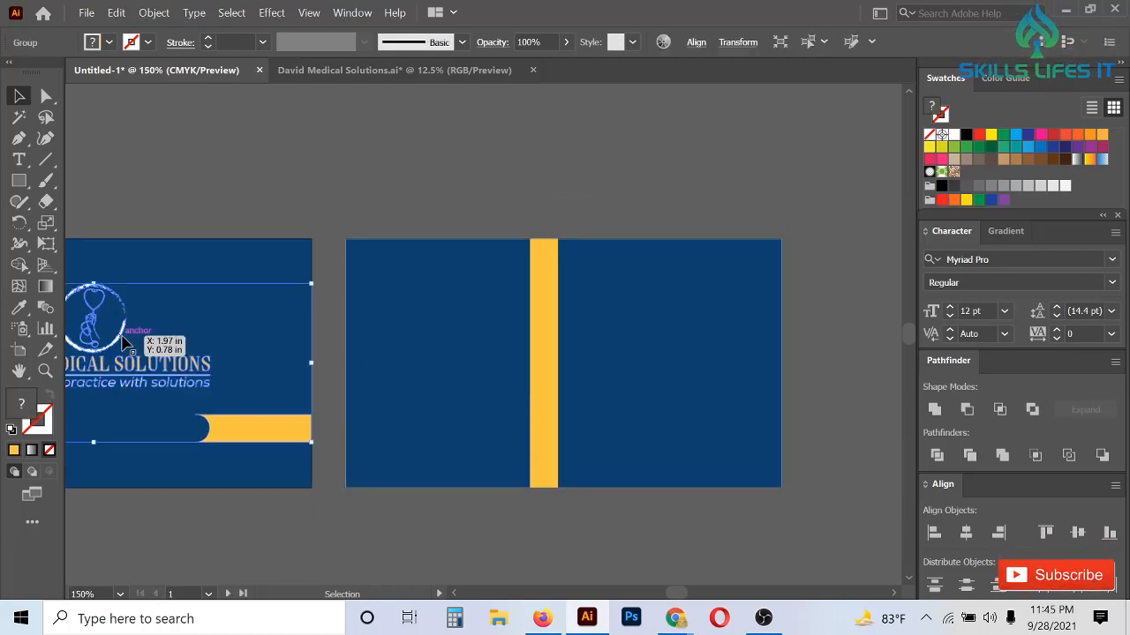
scroll(390, 346, down, 1)
scroll(190, 372, up, 1)
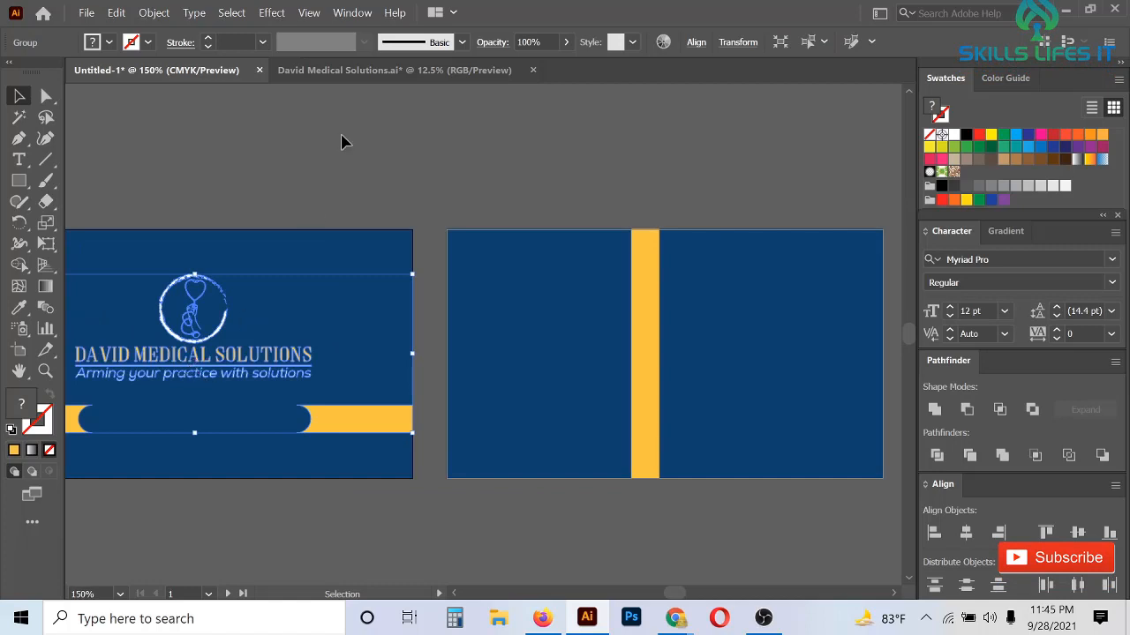
click(335, 171)
click(210, 339)
right_click(210, 339)
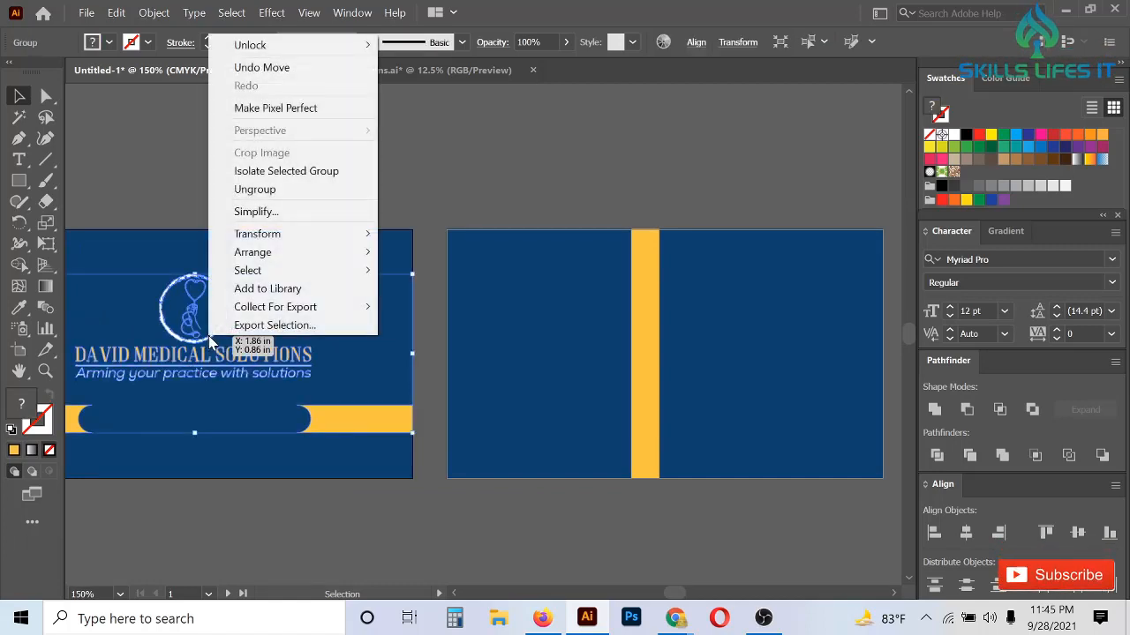
click(254, 189)
click(223, 303)
click(225, 335)
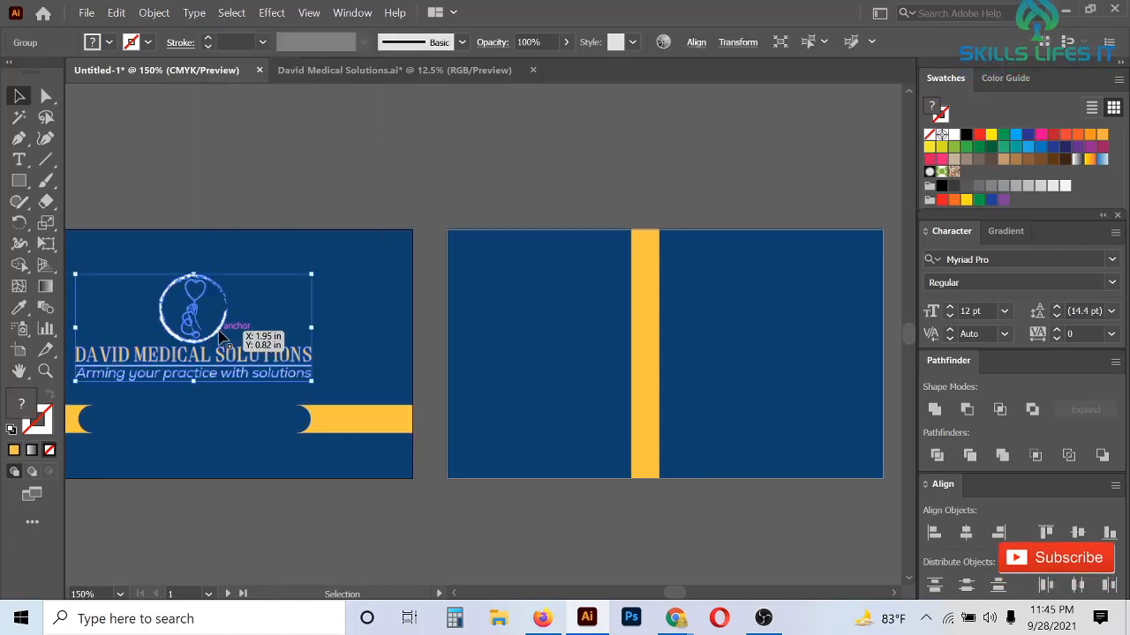
drag(225, 335, 575, 292)
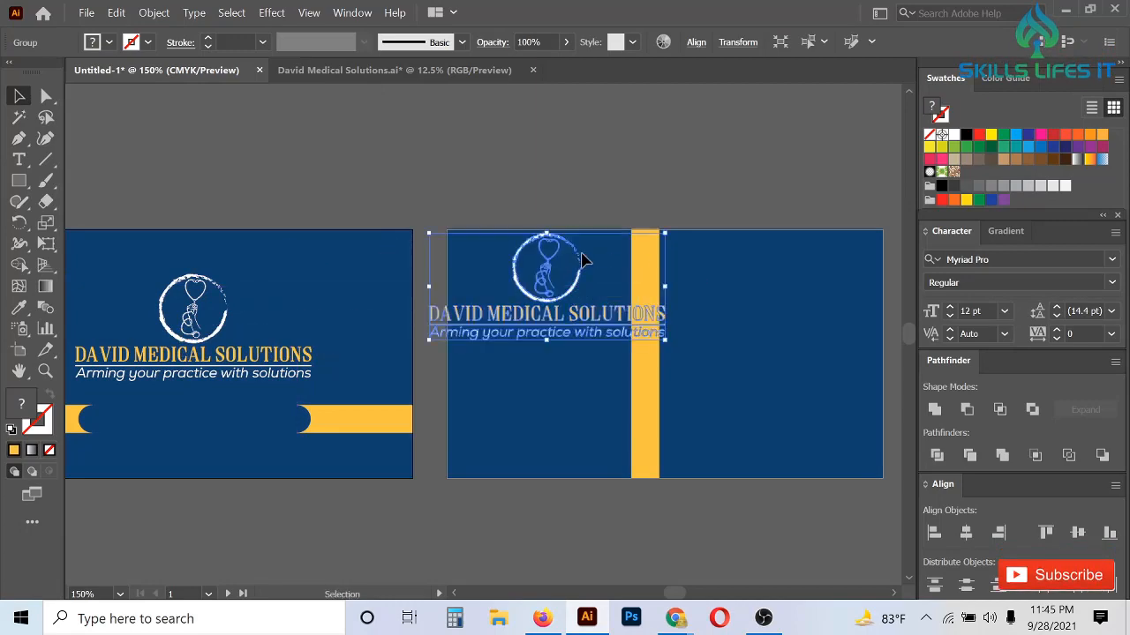
- Scale down the logo copy so it fits left of the gold band and place it near the back card's upper edge
scroll(582, 253, up, 2)
drag(510, 217, 510, 253)
drag(510, 298, 494, 285)
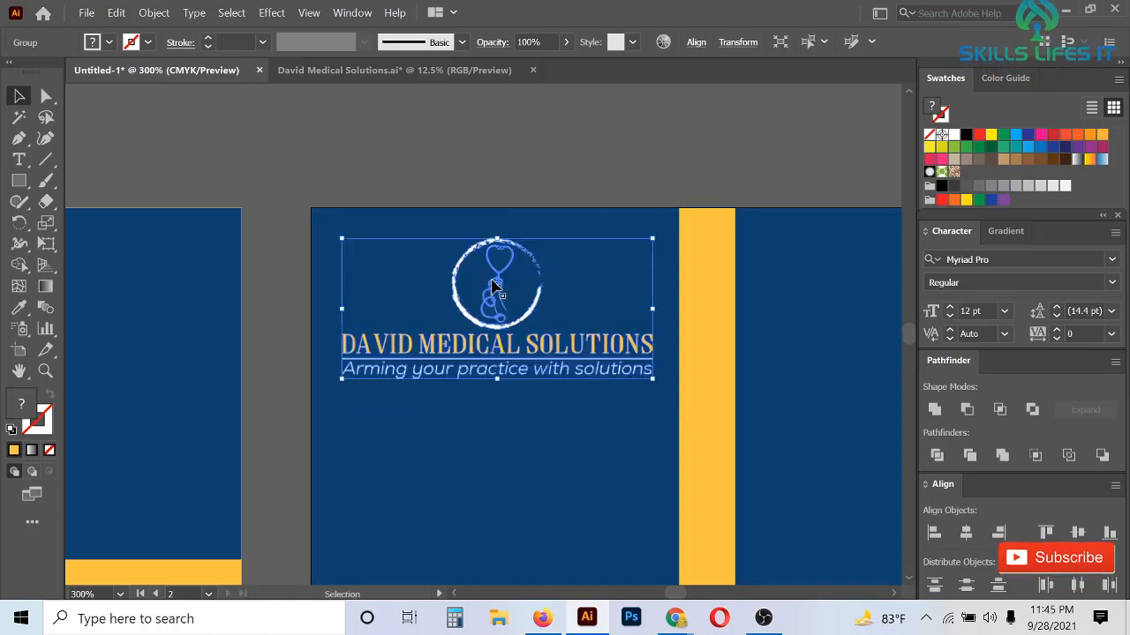
click(966, 534)
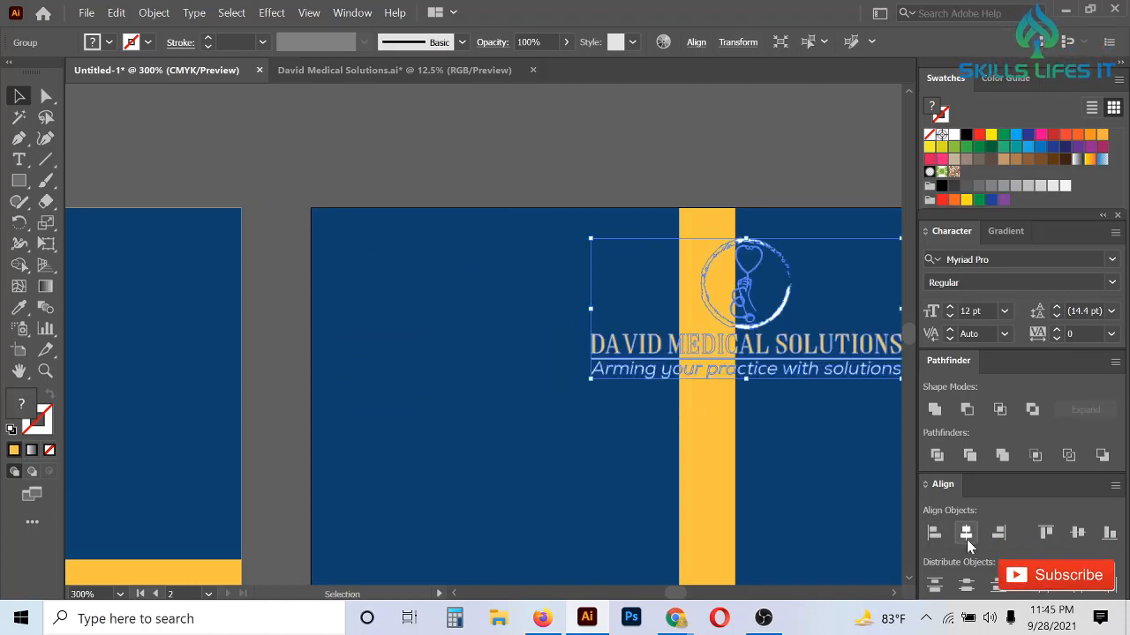
key(ctrl+z)
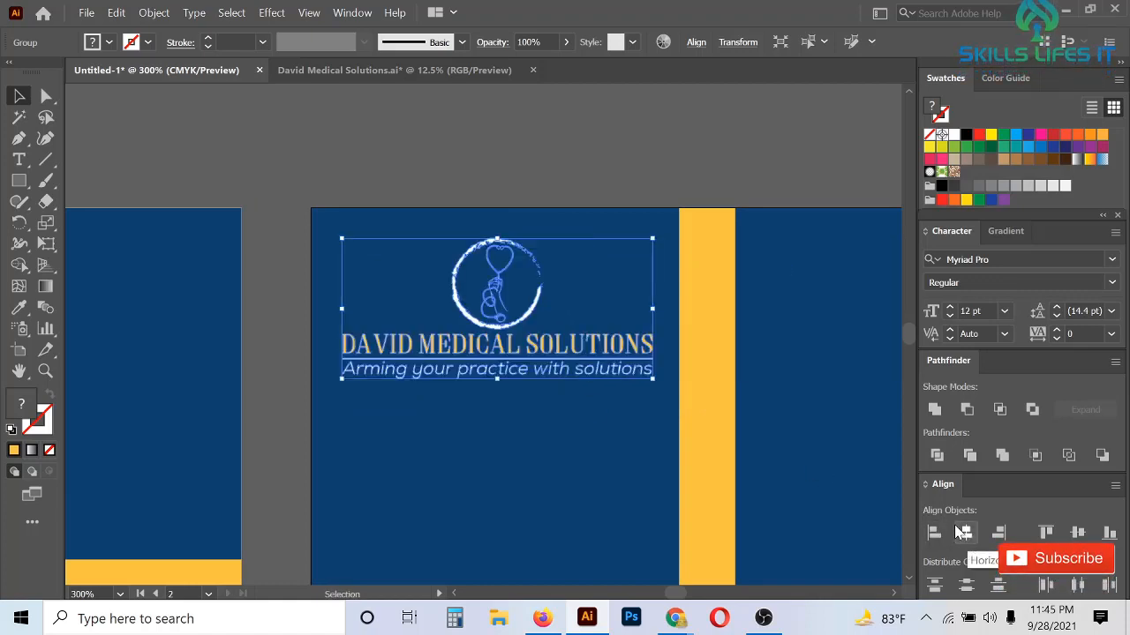
click(530, 466)
scroll(520, 408, down, 2)
scroll(521, 415, down, 1)
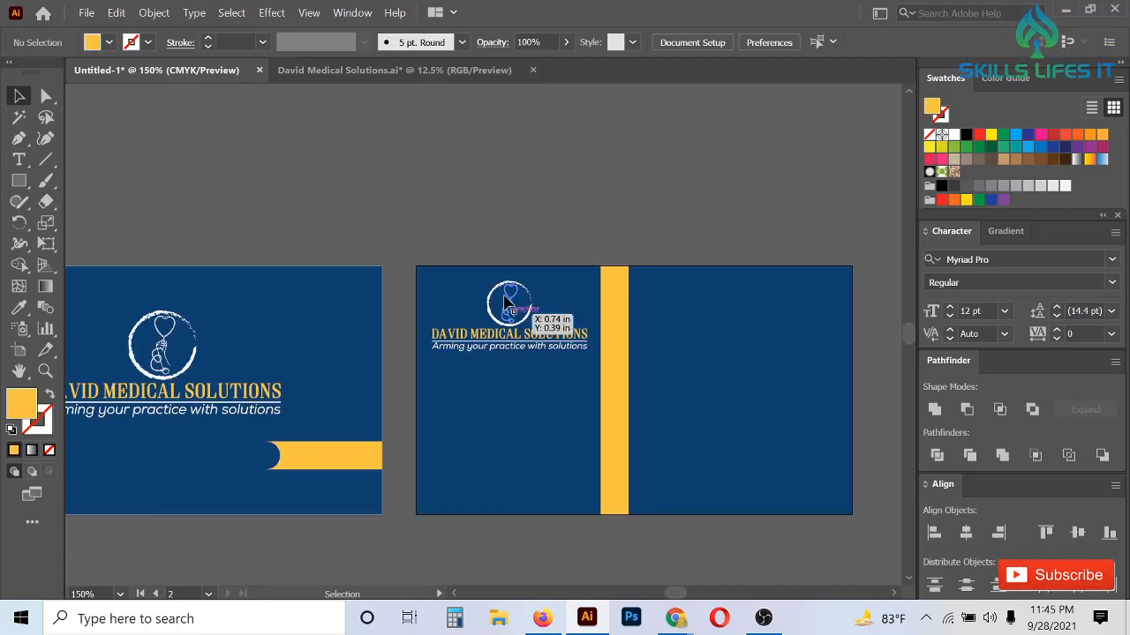
- Nudge the logo copy slightly upward and toward the gold band
scroll(503, 296, up, 4)
drag(527, 346, 531, 342)
scroll(521, 316, down, 4)
click(559, 462)
scroll(559, 466, down, 1)
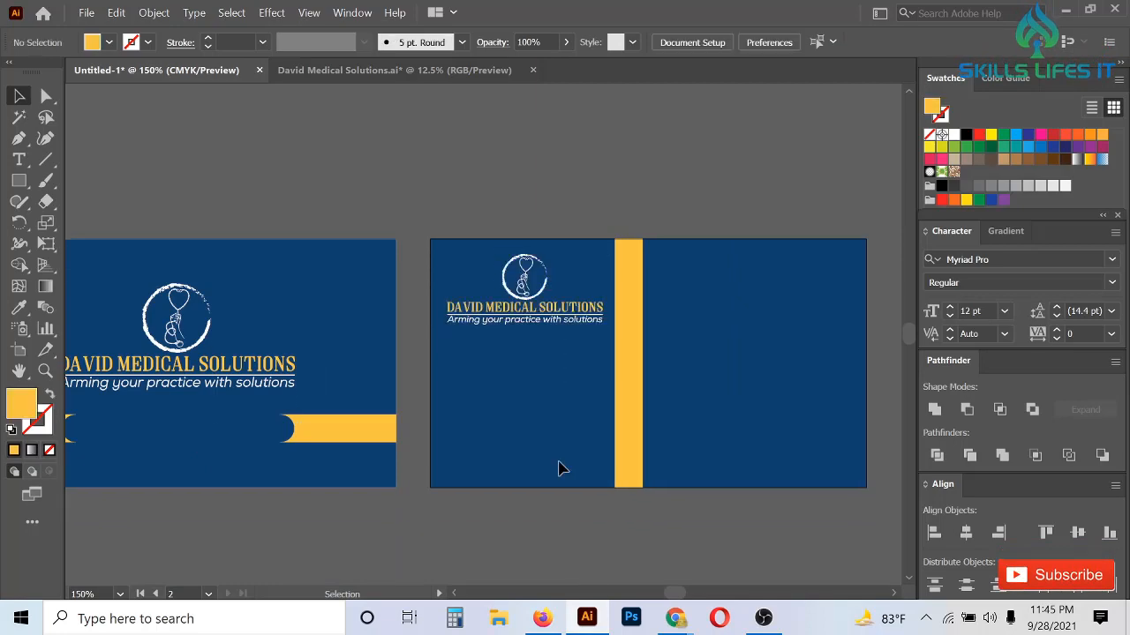
- Ungroup the logo copy and move the company name and tagline down to widen the gap below the emblem
scroll(522, 282, up, 4)
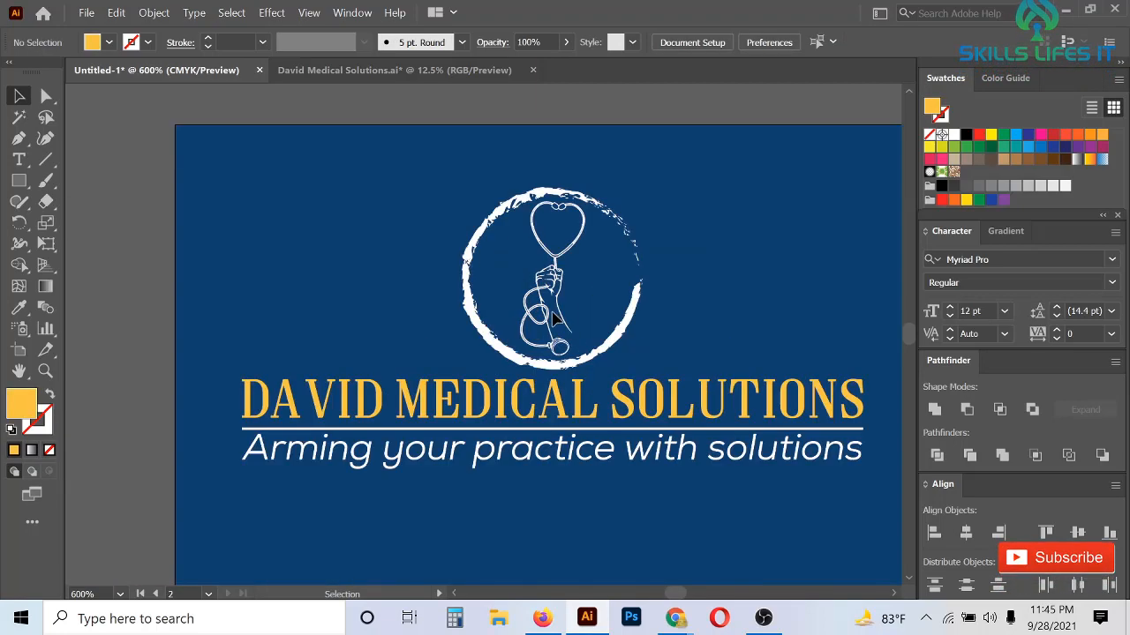
click(554, 319)
right_click(555, 318)
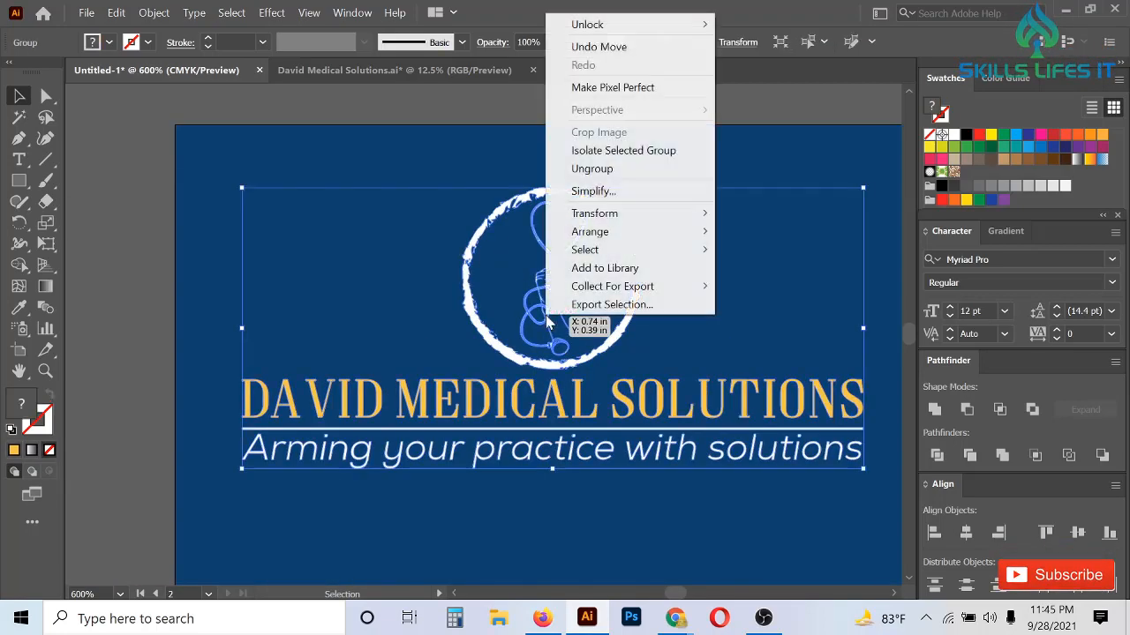
click(595, 172)
click(783, 363)
click(797, 458)
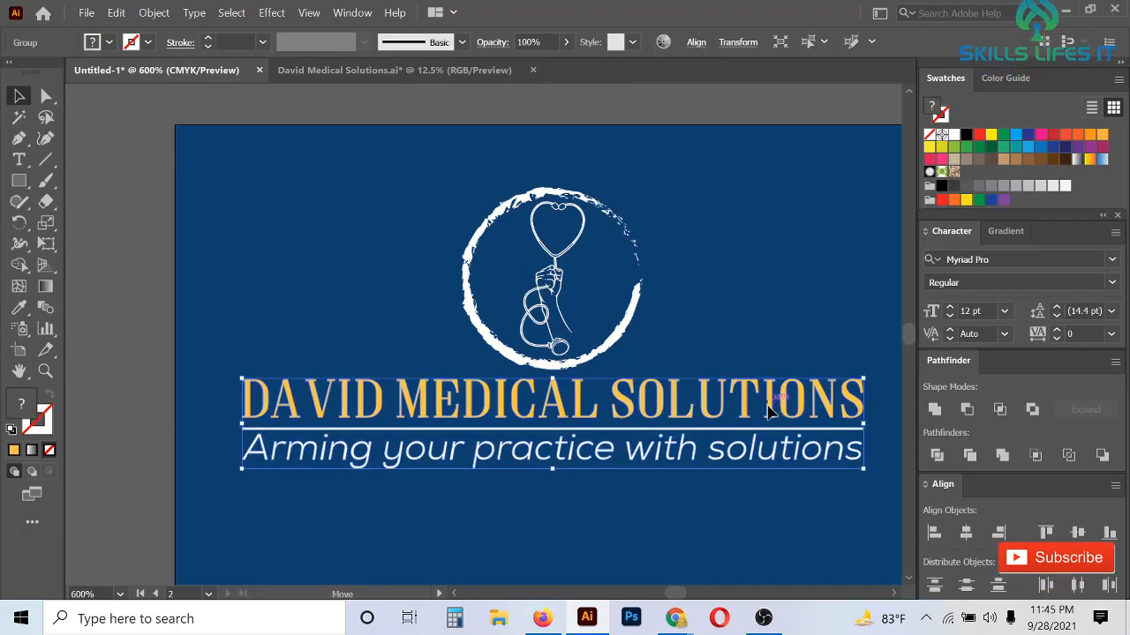
drag(768, 410, 767, 425)
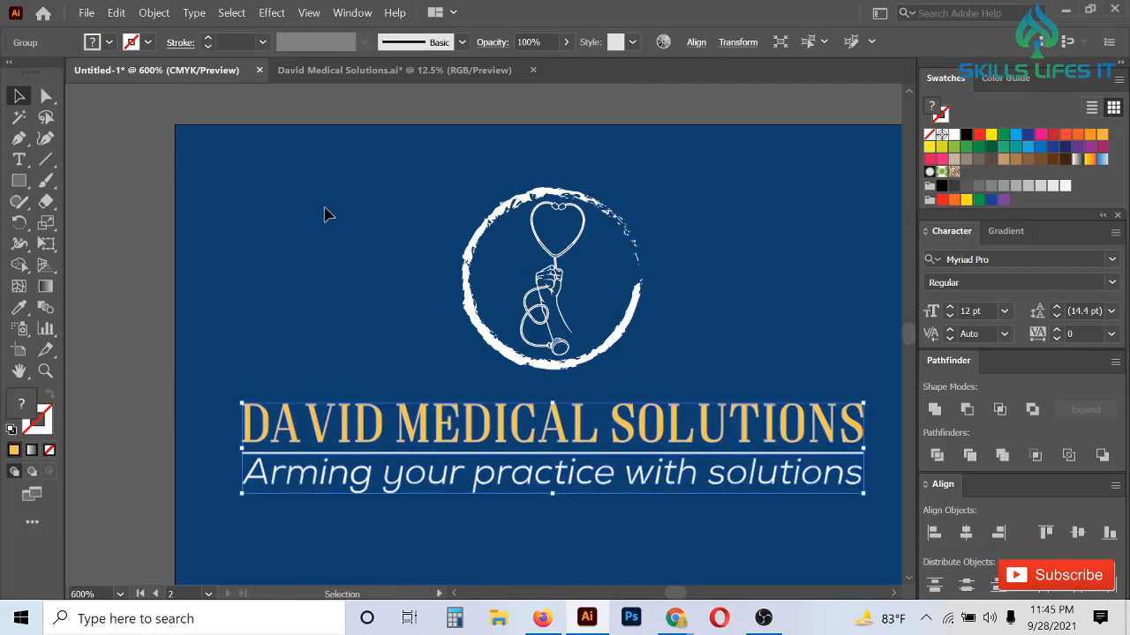
- Enlarge the back card's emblem slightly from its center and place a duplicate of it in the card's lower-left area
drag(324, 208, 616, 497)
click(740, 365)
click(595, 258)
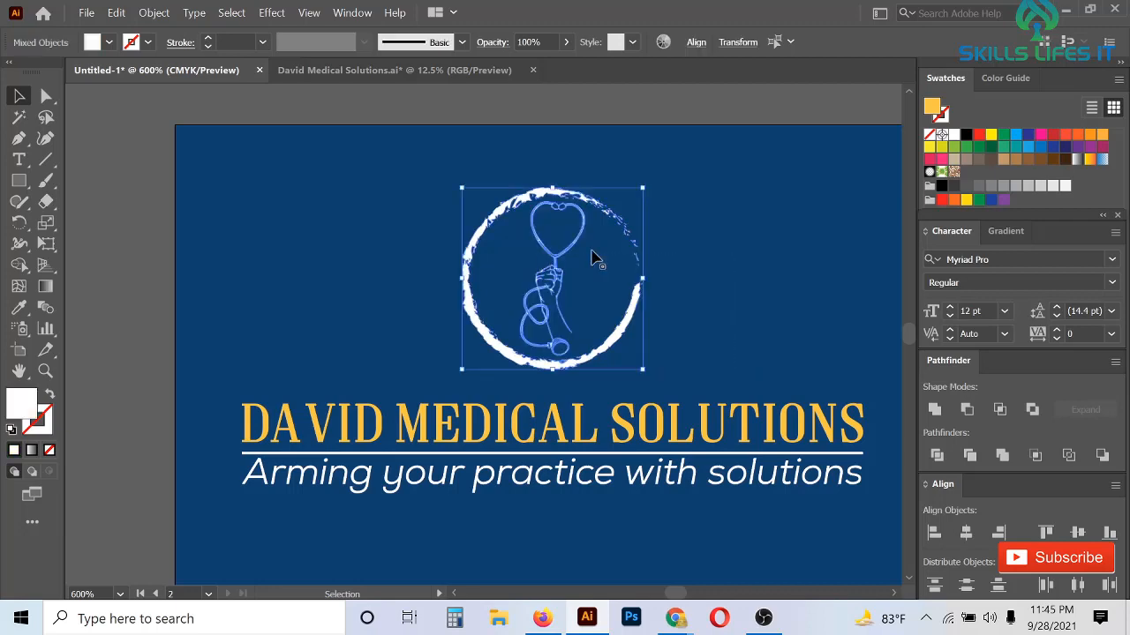
drag(647, 283, 652, 283)
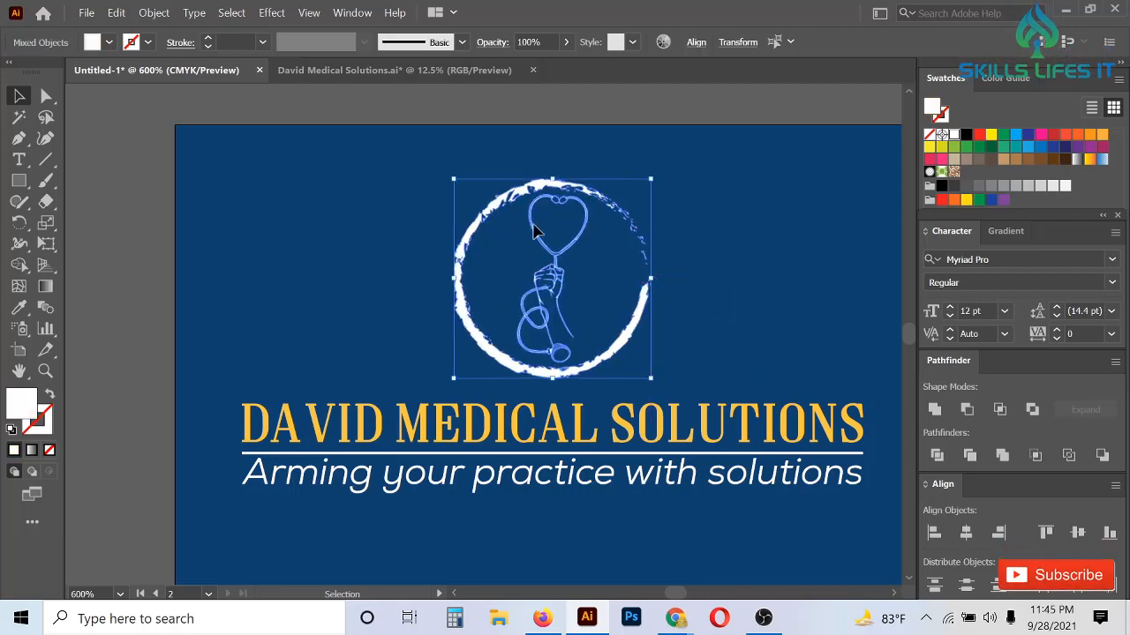
scroll(526, 225, down, 3)
drag(524, 242, 486, 451)
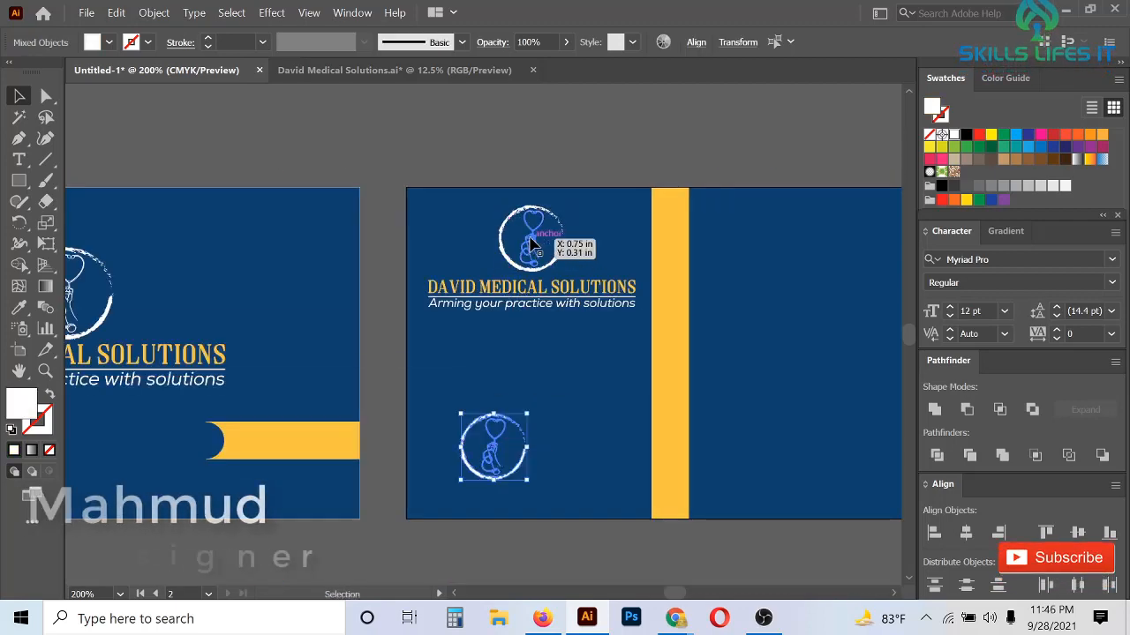
- Group the upper emblem with the company name and tagline on the back card
scroll(533, 236, up, 2)
drag(383, 193, 694, 486)
right_click(678, 305)
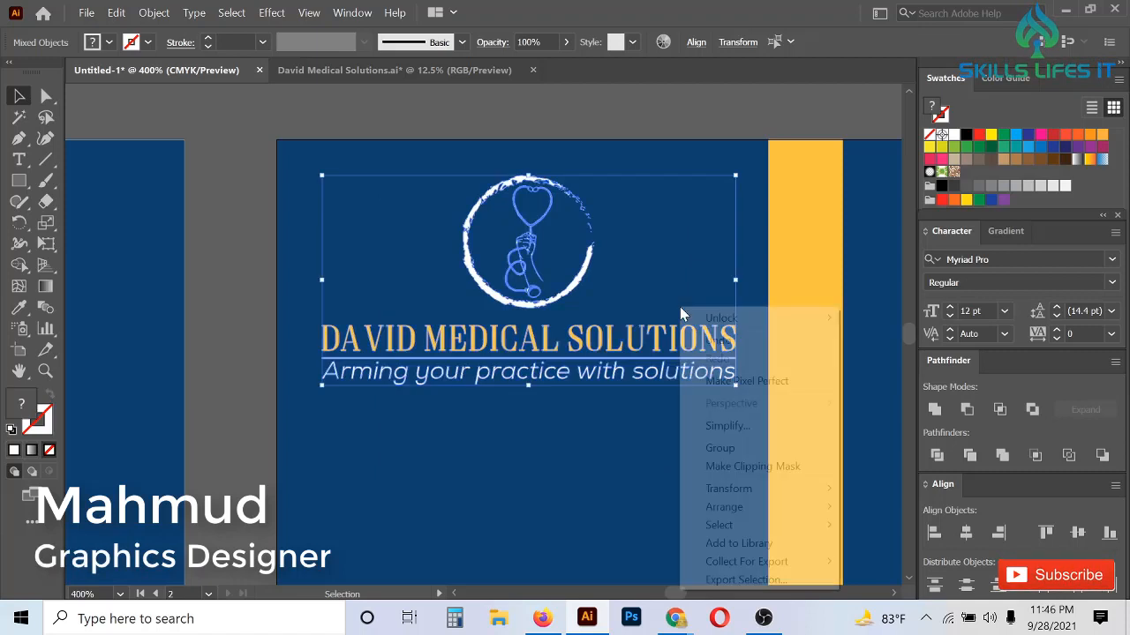
click(697, 444)
- Enlarge the lower emblem copy to about three times its size so it overhangs the back card's left and lower edges
scroll(582, 297, down, 2)
drag(552, 541, 487, 429)
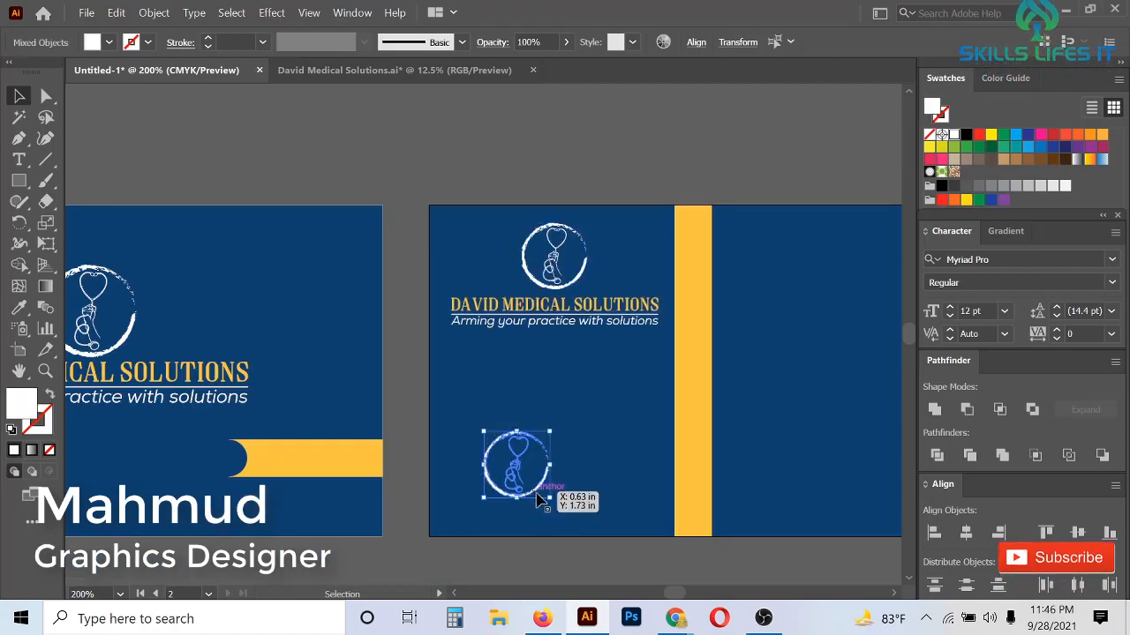
drag(551, 501, 652, 569)
scroll(555, 472, down, 2)
click(585, 557)
scroll(585, 557, down, 2)
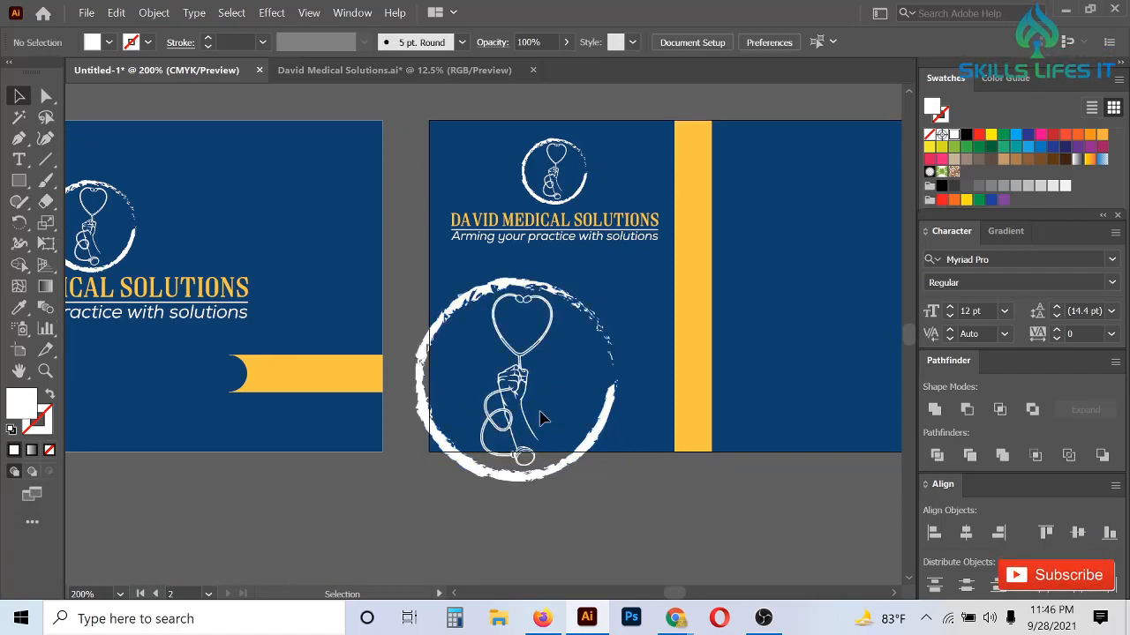
- Group the hand-and-heart figure with its brush ring in the large lower emblem and shift the group slightly down and left
drag(517, 369, 514, 374)
key(ctrl+z)
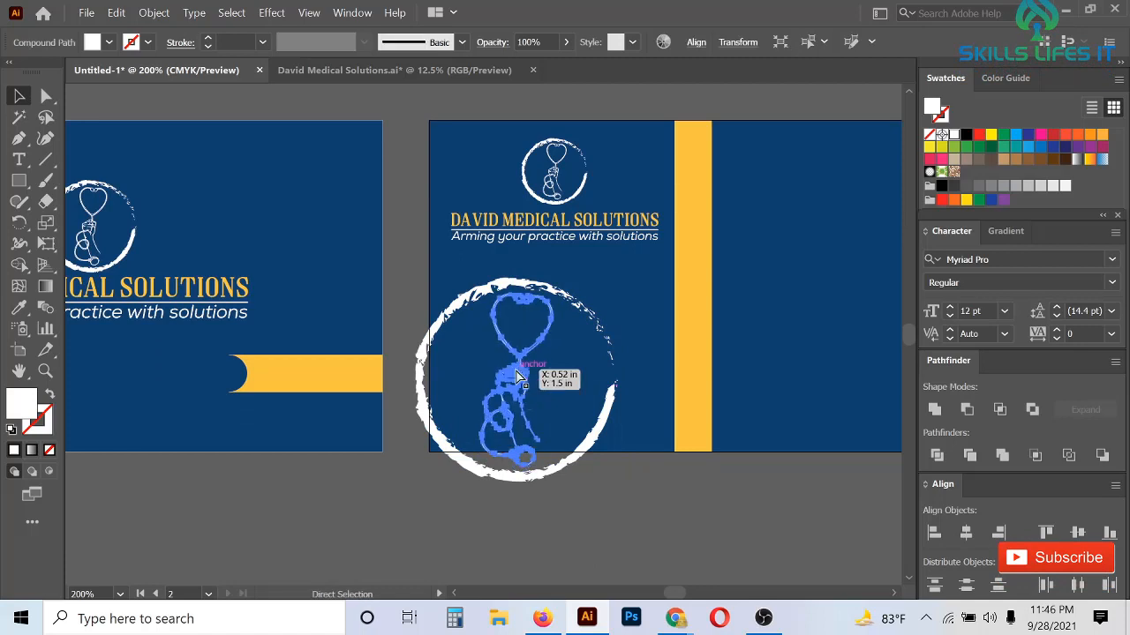
click(606, 541)
drag(600, 539, 488, 371)
right_click(488, 371)
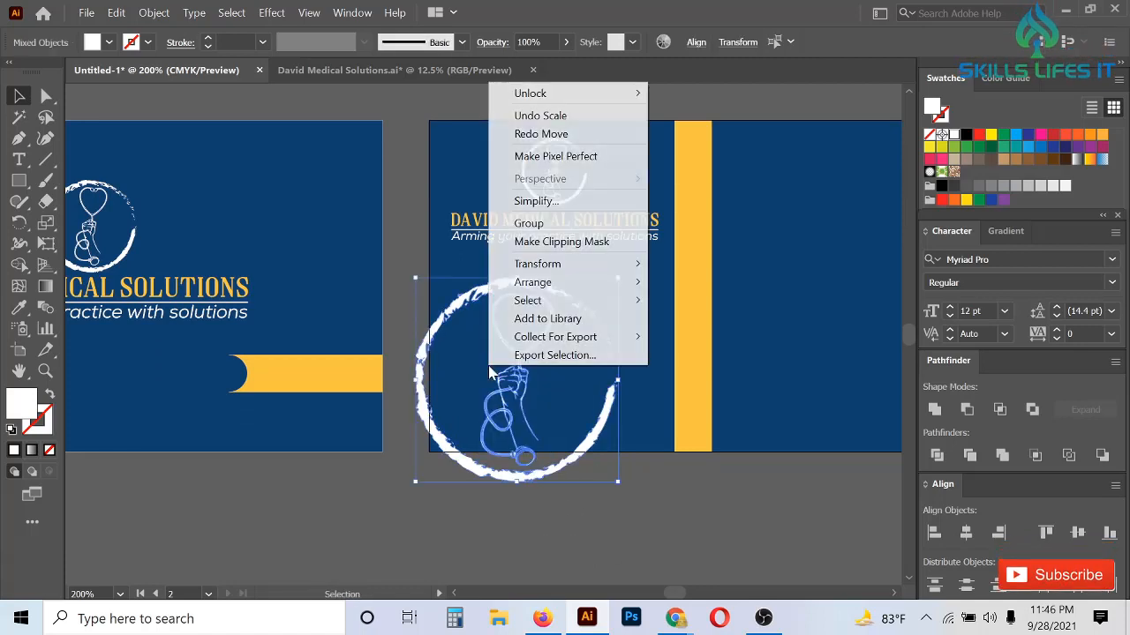
click(530, 222)
mouse_move(527, 289)
mouse_down()
mouse_move(517, 305)
mouse_move(525, 292)
mouse_up()
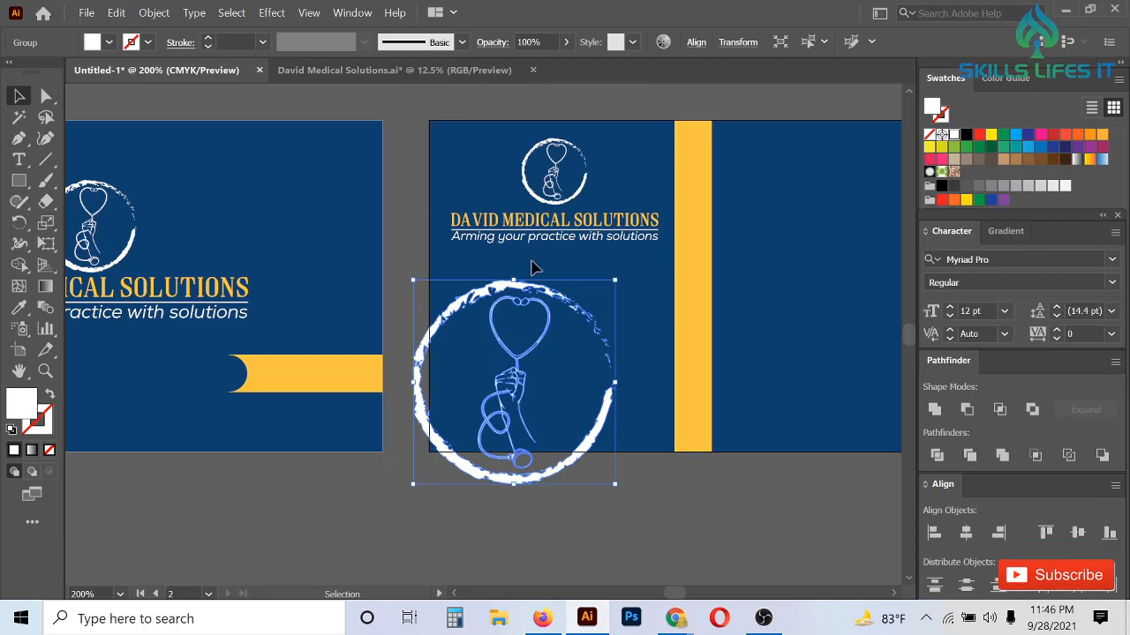
- Lower the opacity of the large emblem group so it forms a faint watermark on the back card
click(568, 41)
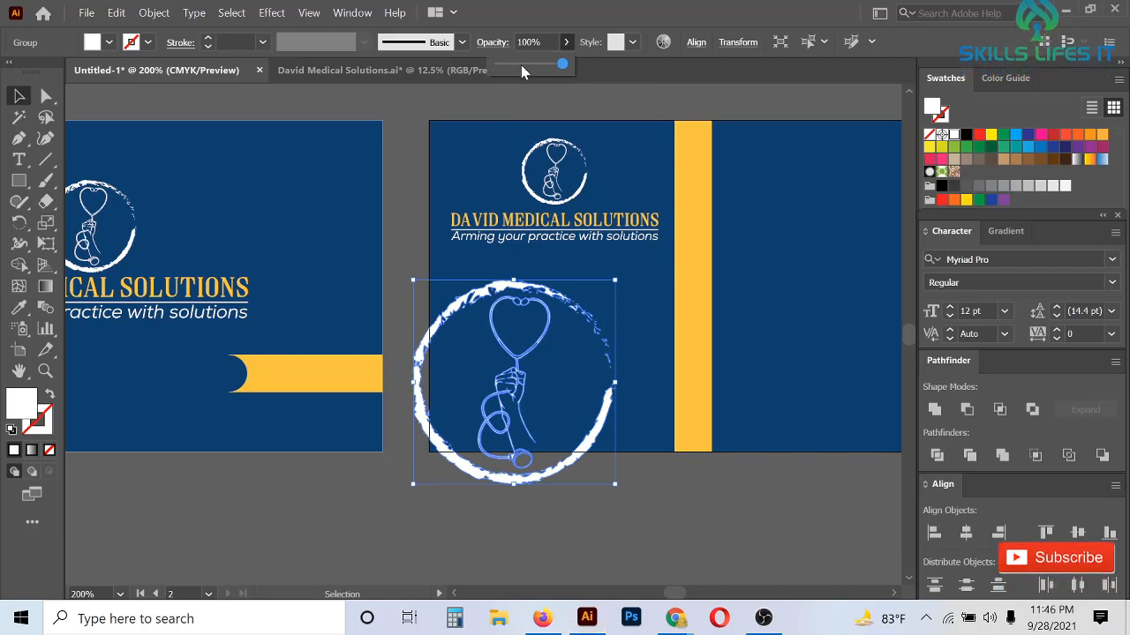
click(521, 65)
click(669, 512)
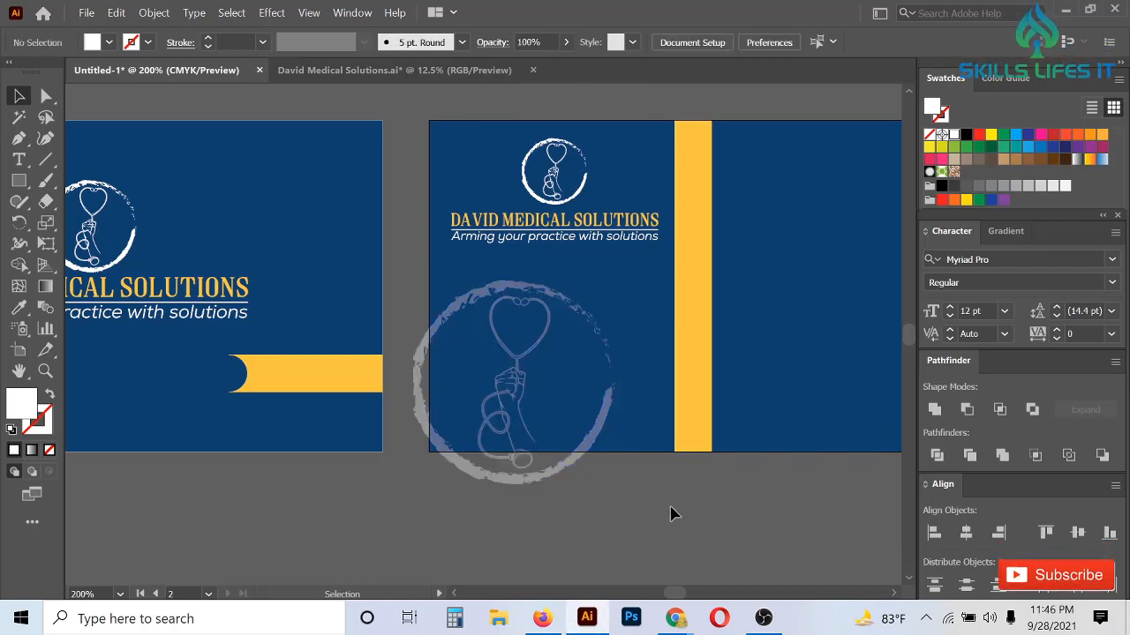
scroll(313, 384, down, 3)
scroll(295, 383, up, 3)
scroll(379, 397, down, 1)
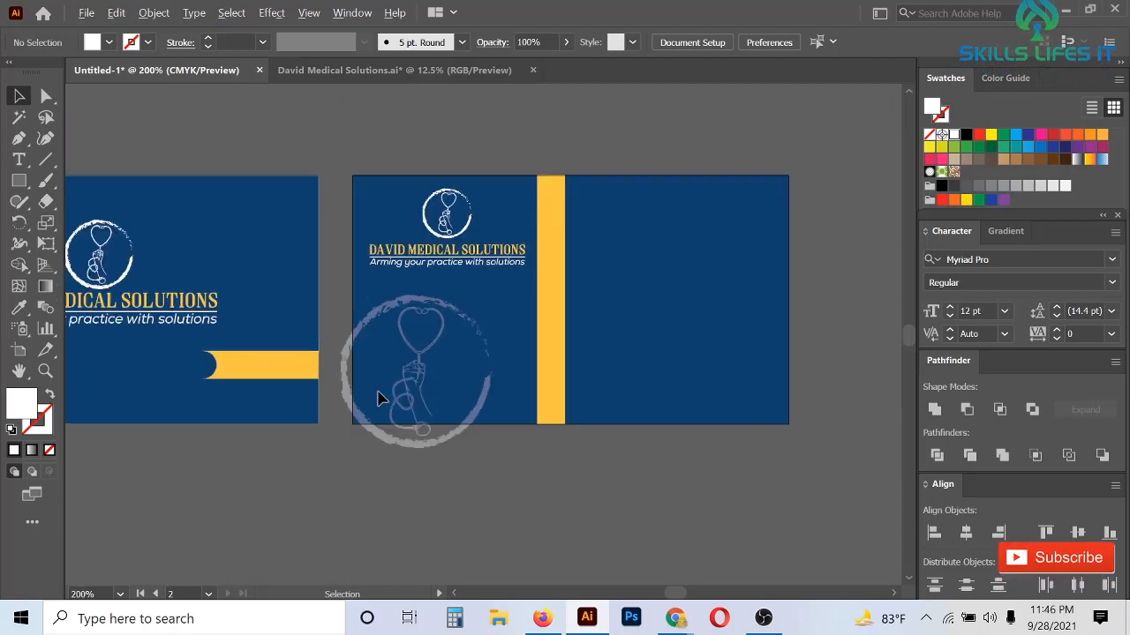
scroll(685, 283, up, 1)
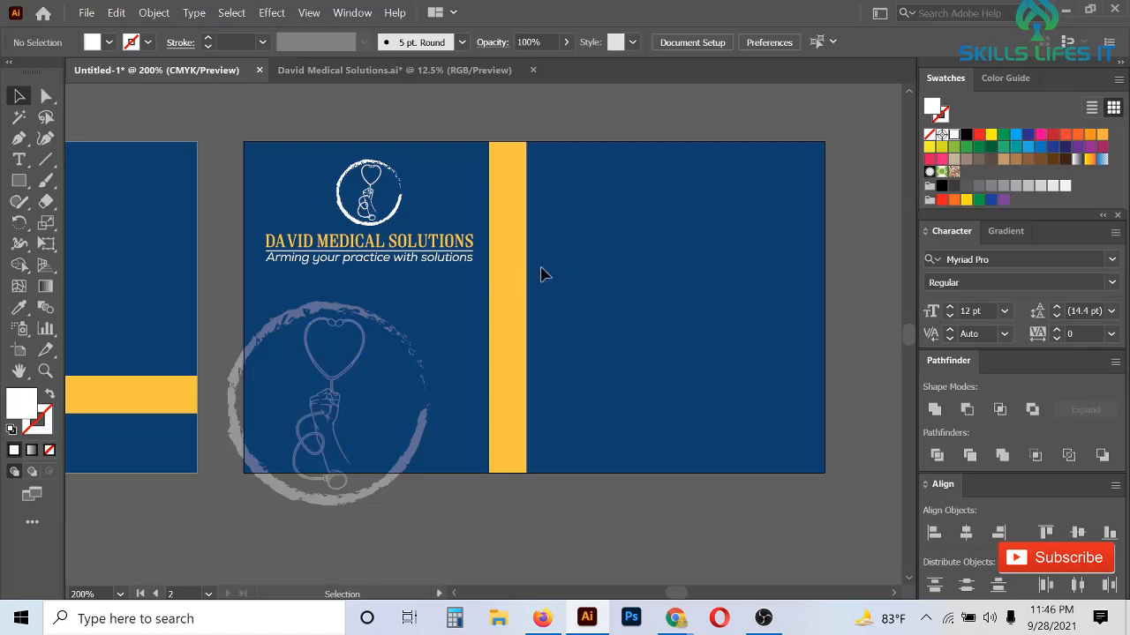
scroll(529, 272, up, 1)
scroll(532, 277, down, 1)
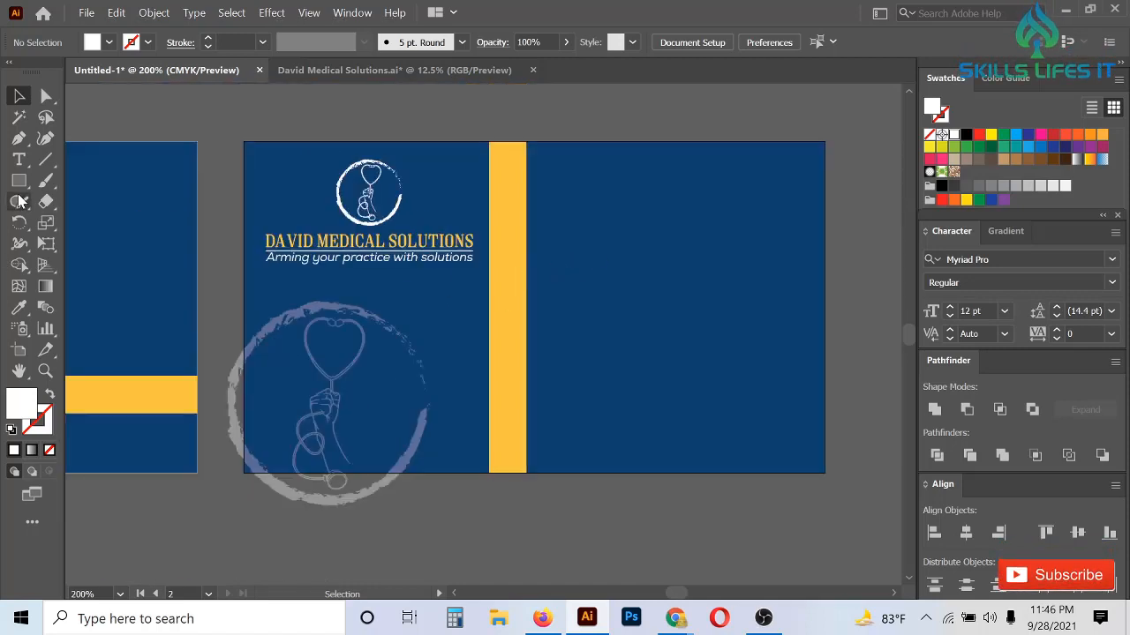
click(45, 159)
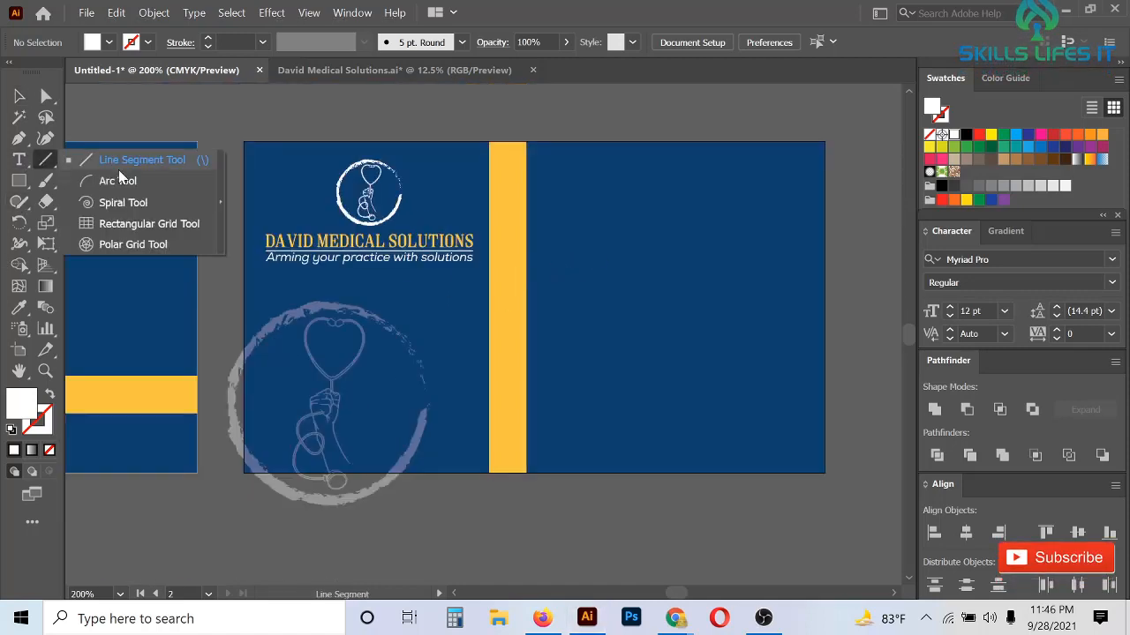
click(118, 181)
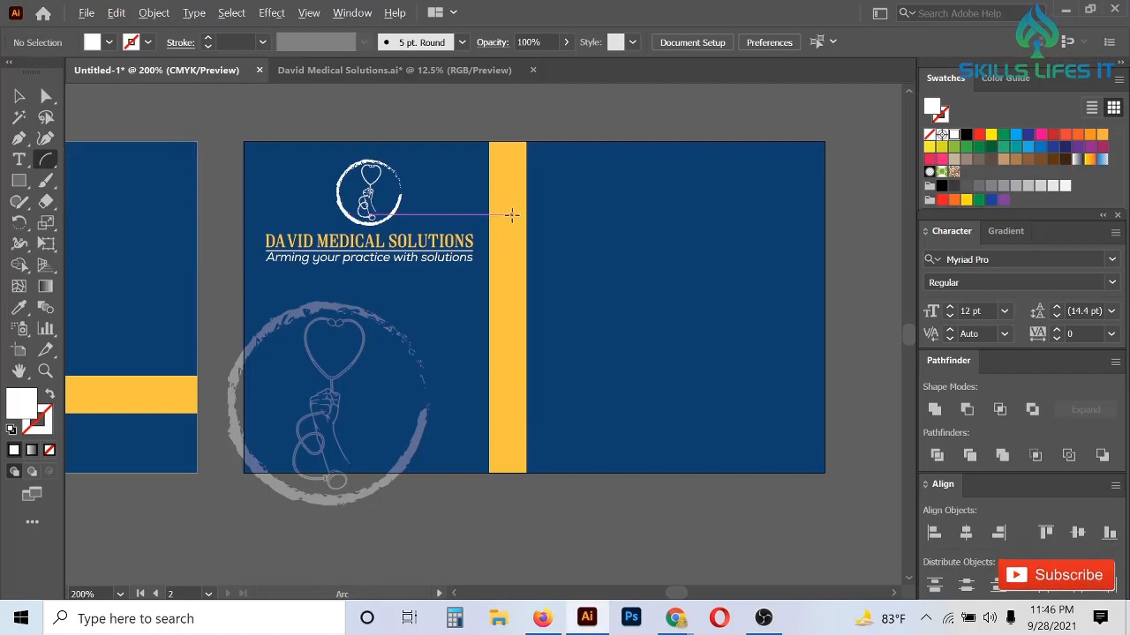
scroll(510, 215, up, 1)
drag(464, 265, 647, 249)
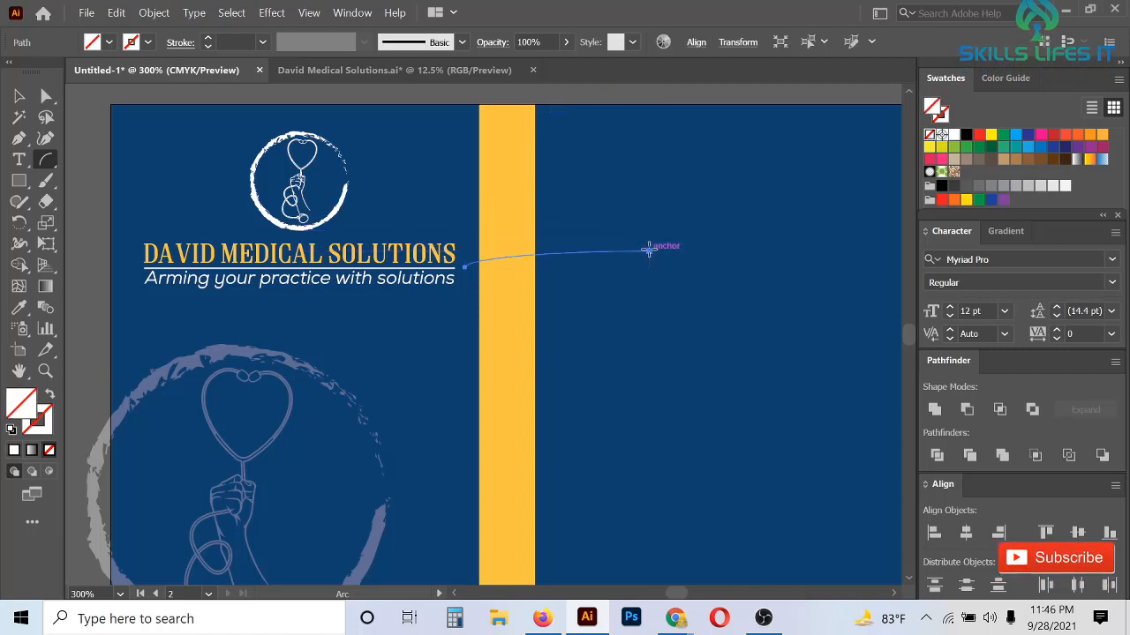
key(ctrl+z)
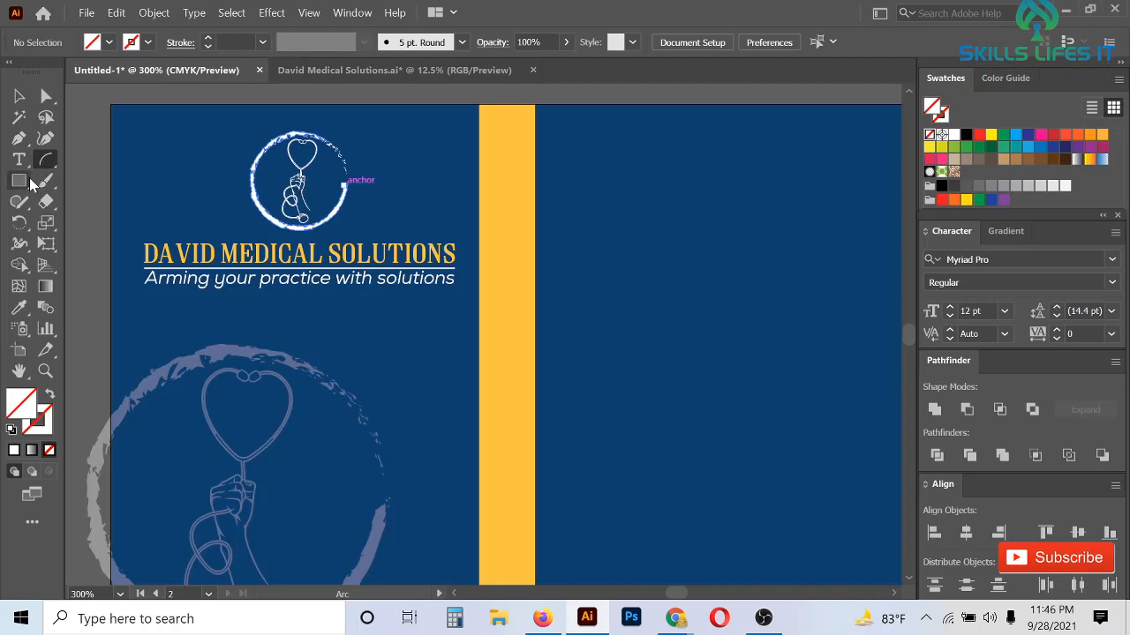
- Draw a tall unfilled rectangle over the middle of the back card's gold vertical band and fully round its corners
drag(30, 180, 82, 194)
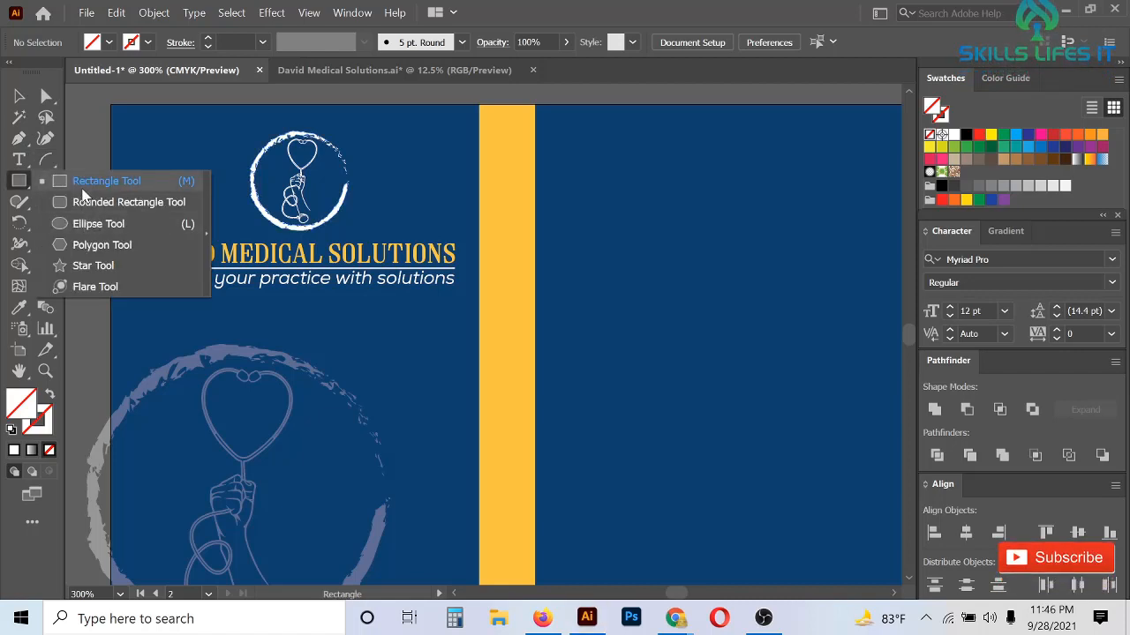
drag(82, 195, 84, 185)
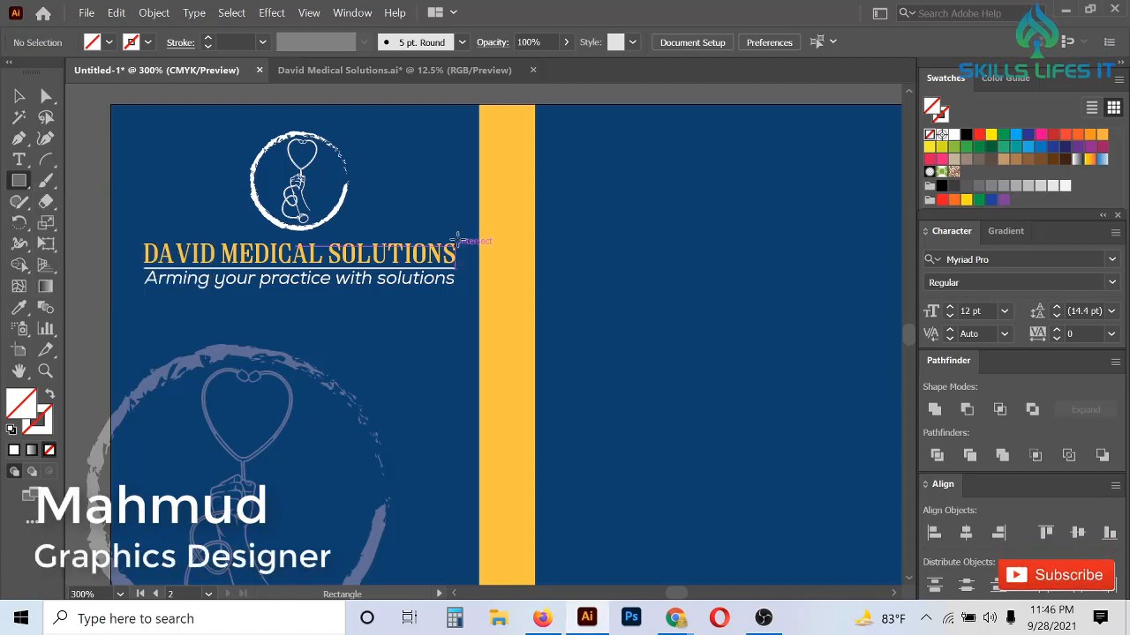
drag(463, 243, 558, 529)
click(47, 95)
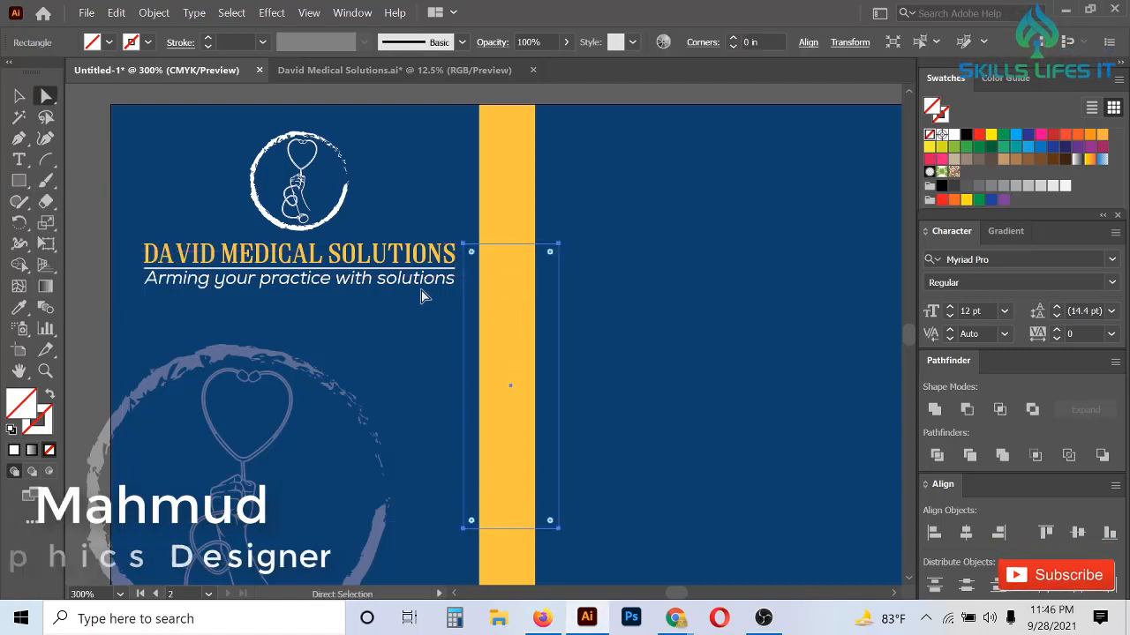
drag(470, 252, 540, 355)
click(18, 97)
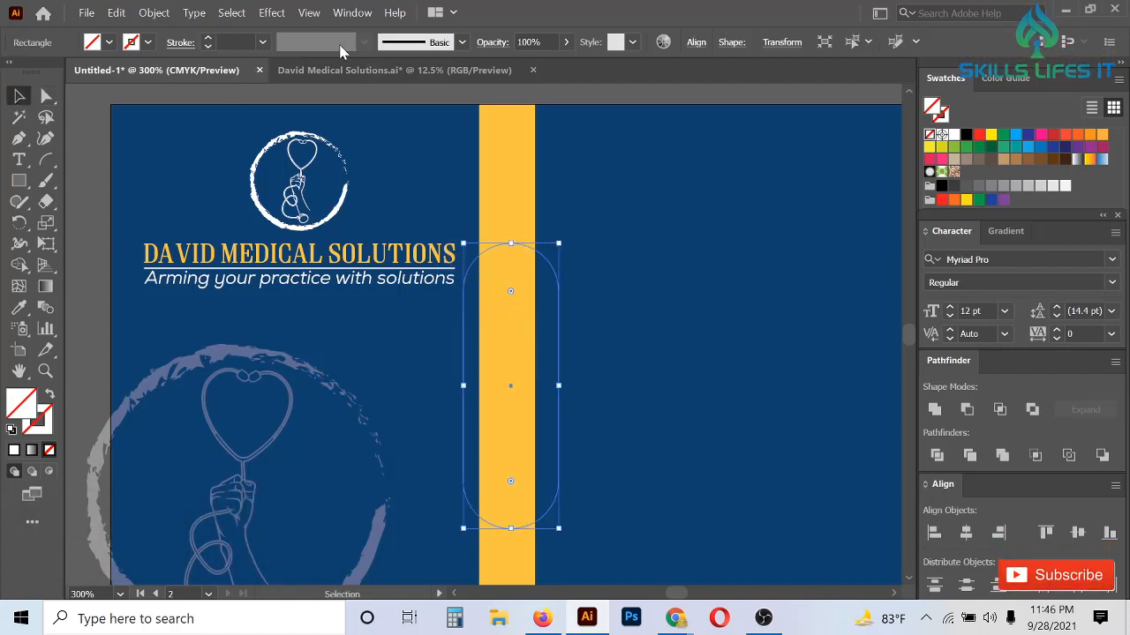
- Give the rounded rectangle an 11 pt black stroke and widen it slightly toward the logo, keeping its ends fully rounded
click(213, 38)
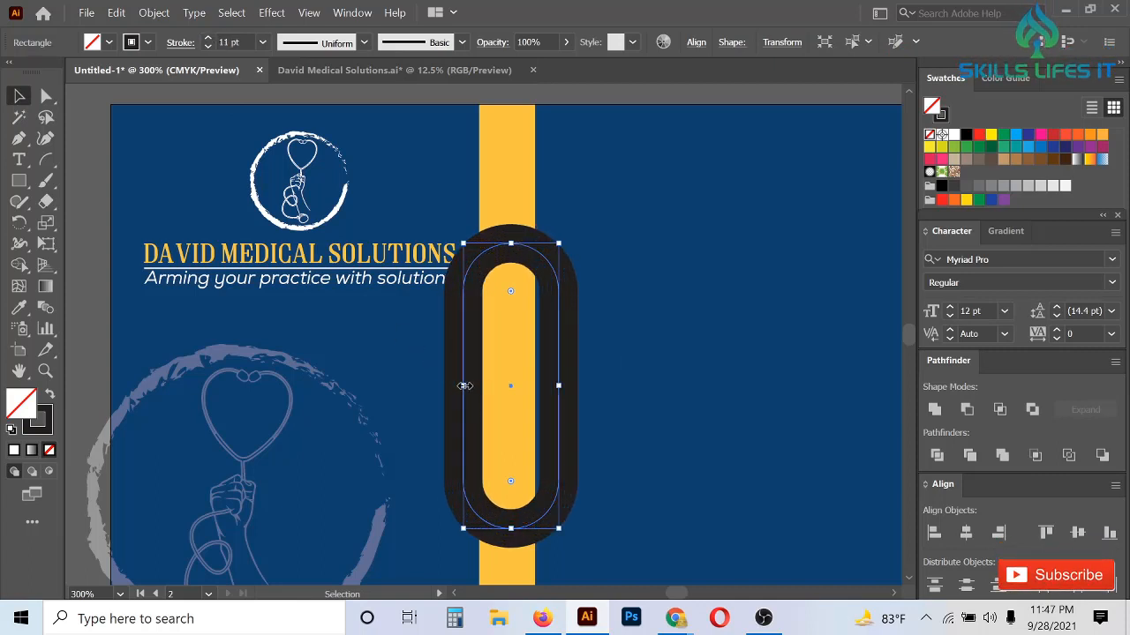
drag(463, 386, 449, 386)
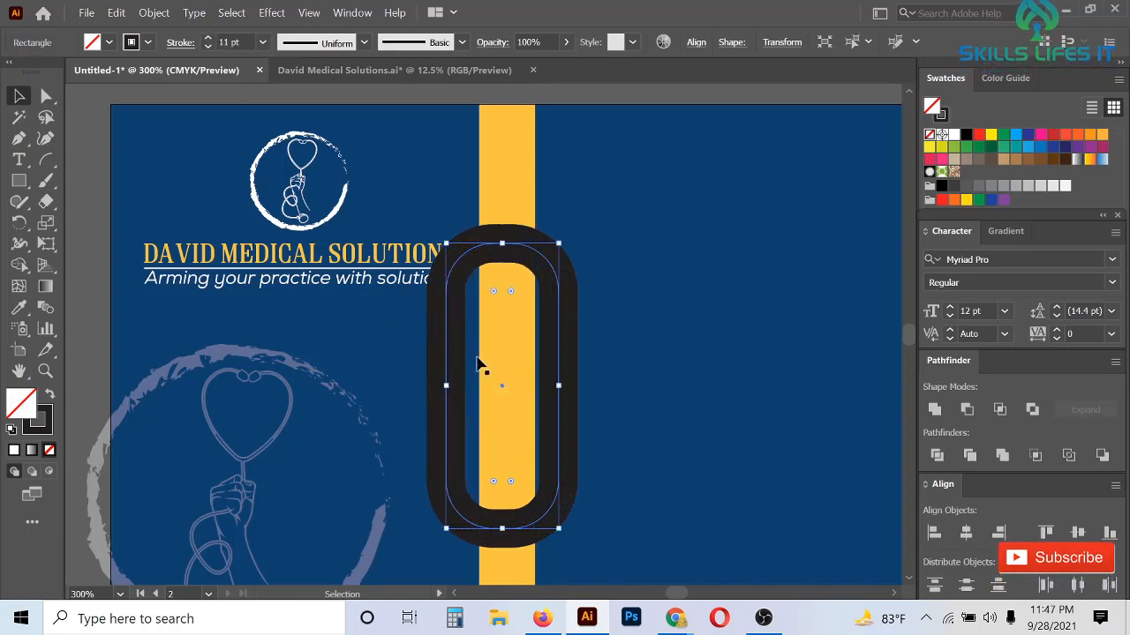
drag(499, 299, 524, 356)
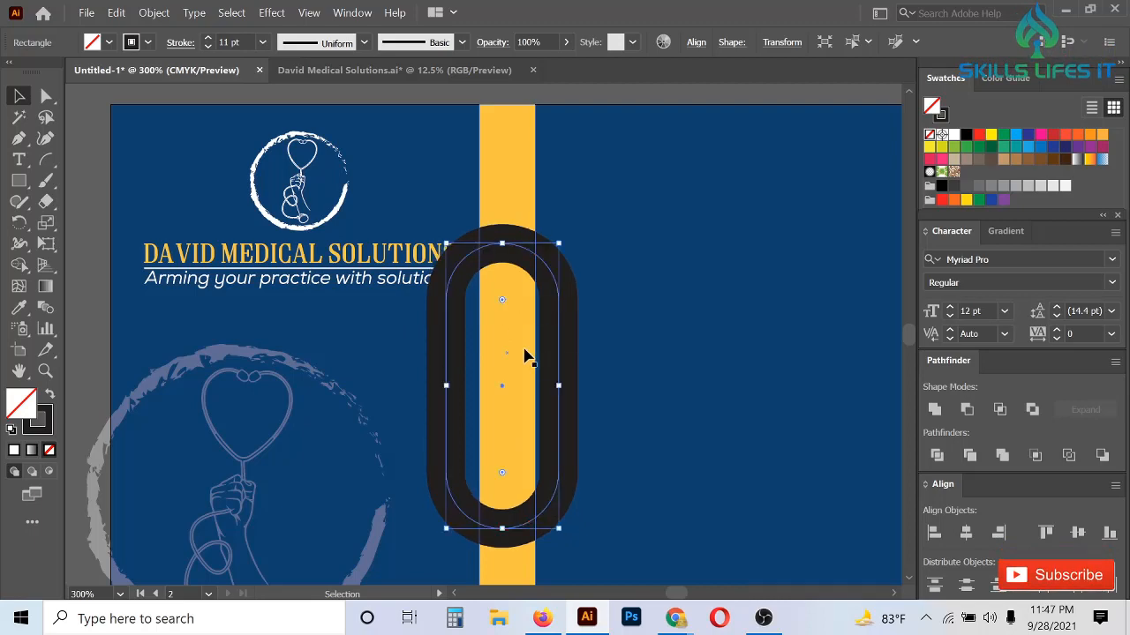
scroll(519, 314, down, 1)
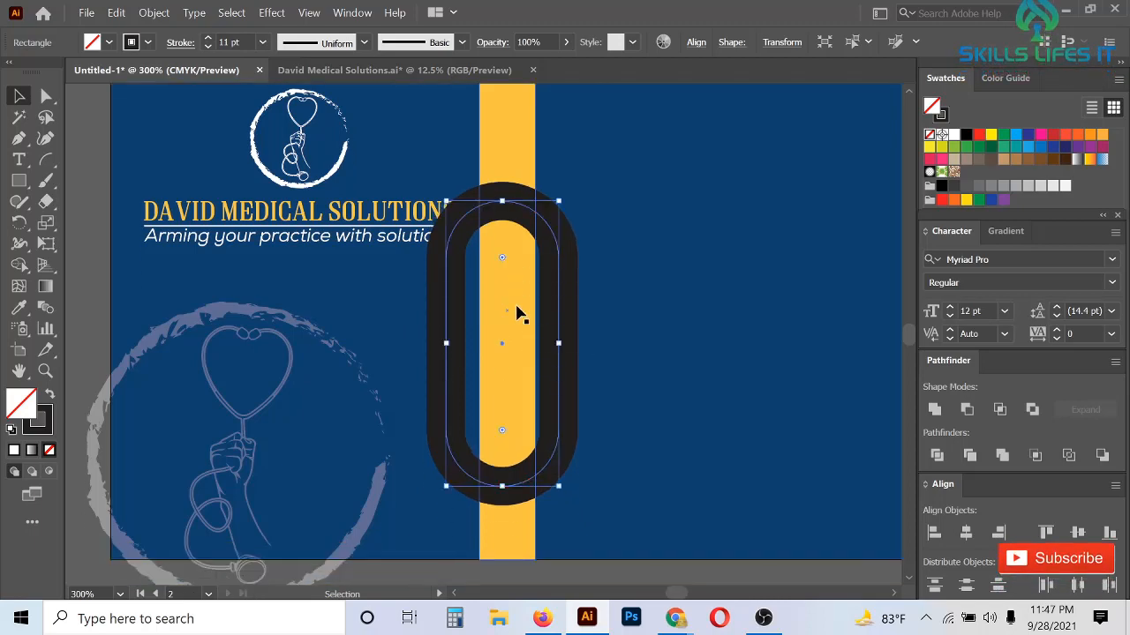
- Expand the rounded rectangle's stroke into a filled ring shape
click(154, 15)
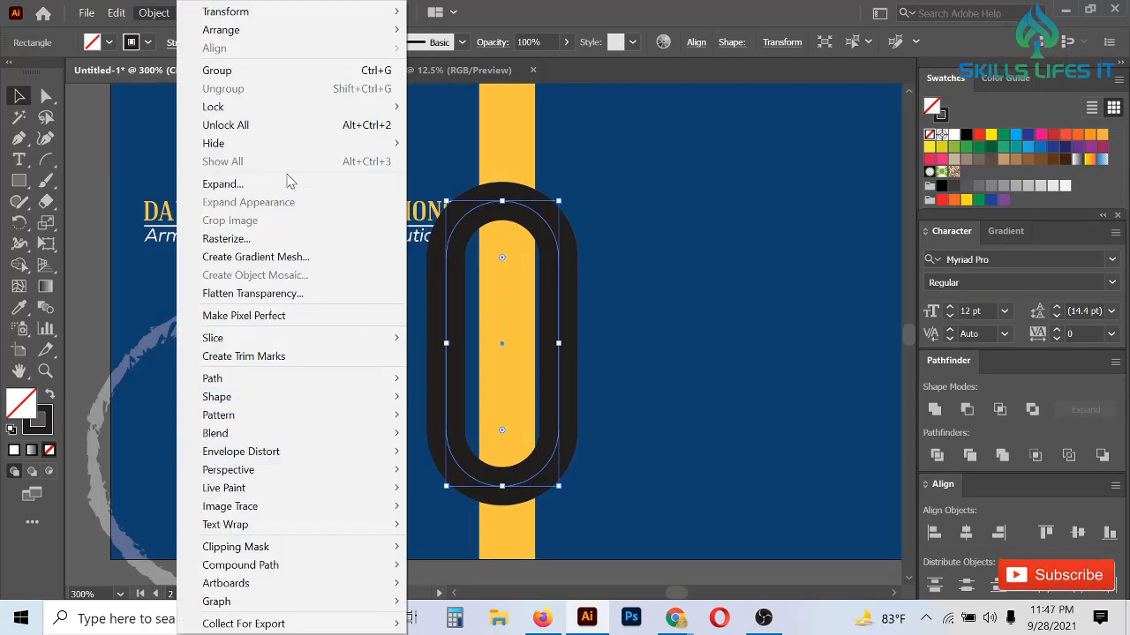
click(291, 185)
click(527, 410)
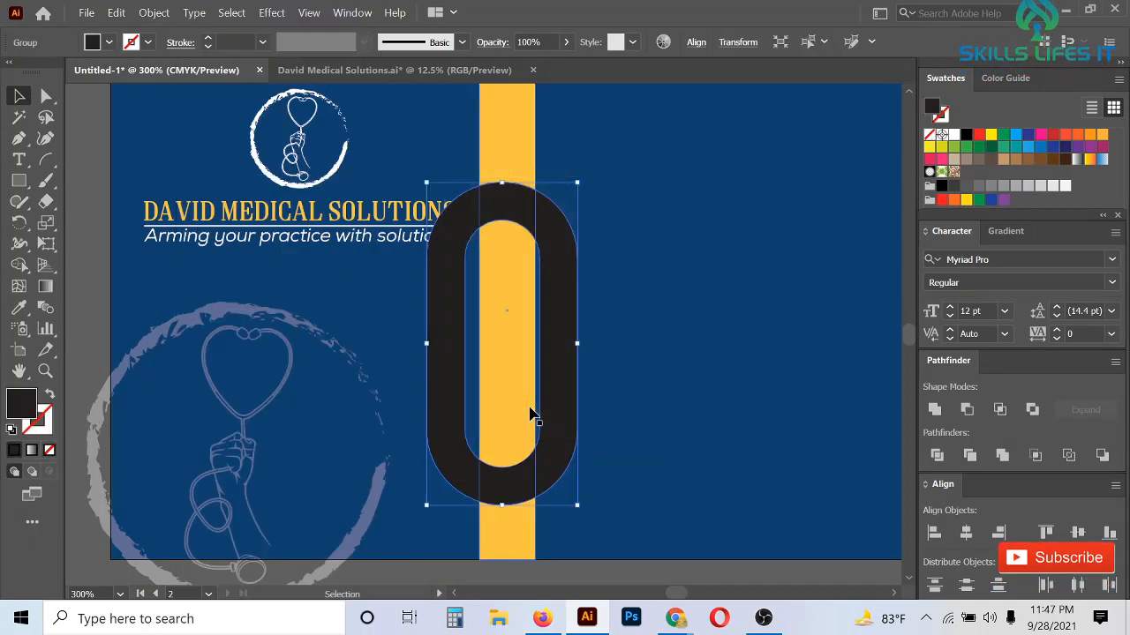
- Use Shape Builder on the ring and gold band to remove the ring and cut curved gaps where they cross, deleting the leftover piece
scroll(532, 415, up, 1)
shift+click(517, 403)
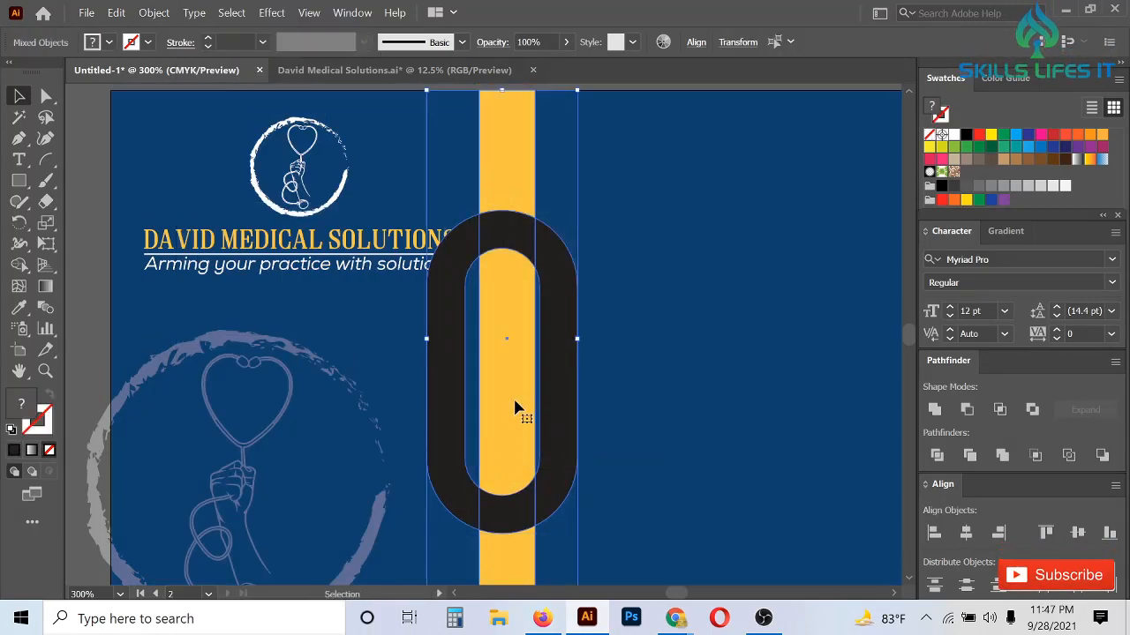
click(19, 265)
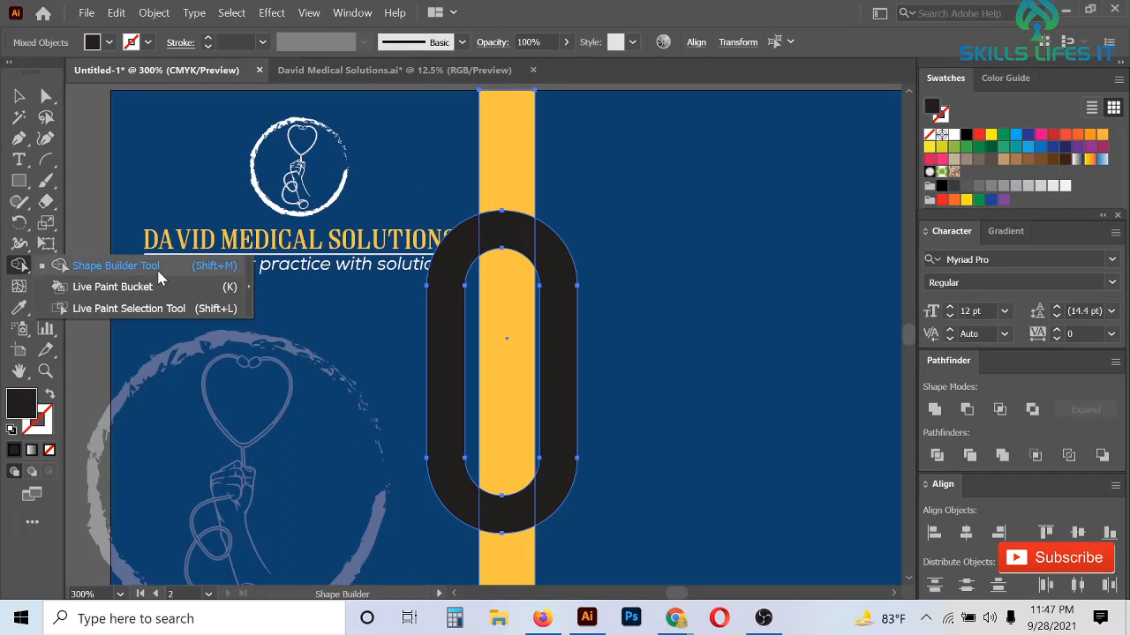
click(157, 268)
alt+click(441, 315)
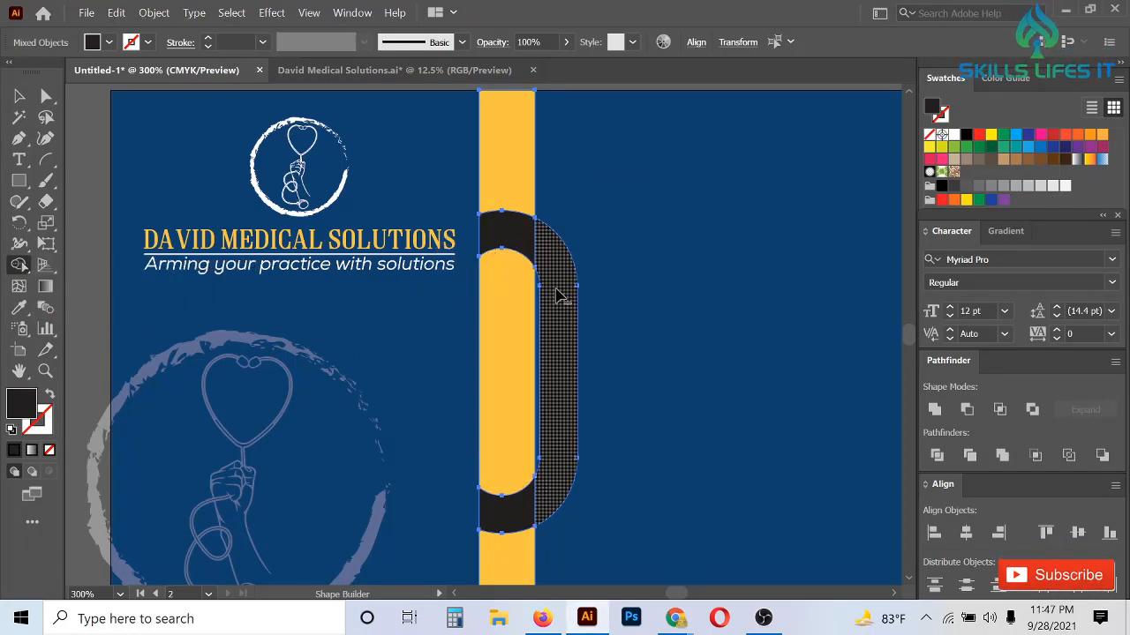
alt+click(561, 298)
alt+click(524, 238)
click(46, 96)
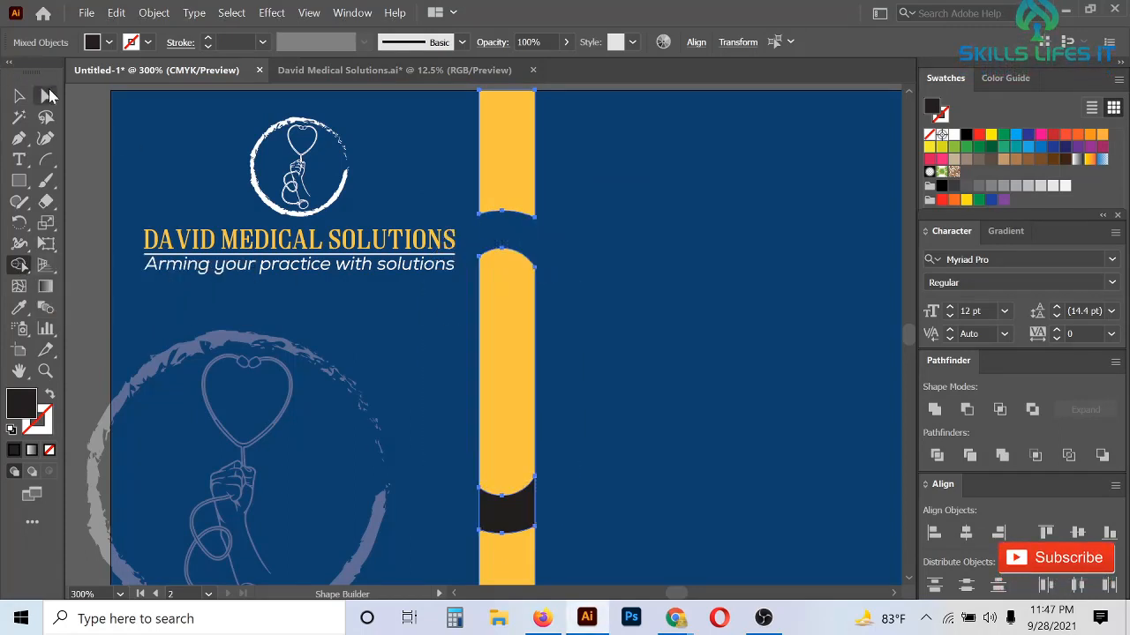
click(671, 309)
click(510, 524)
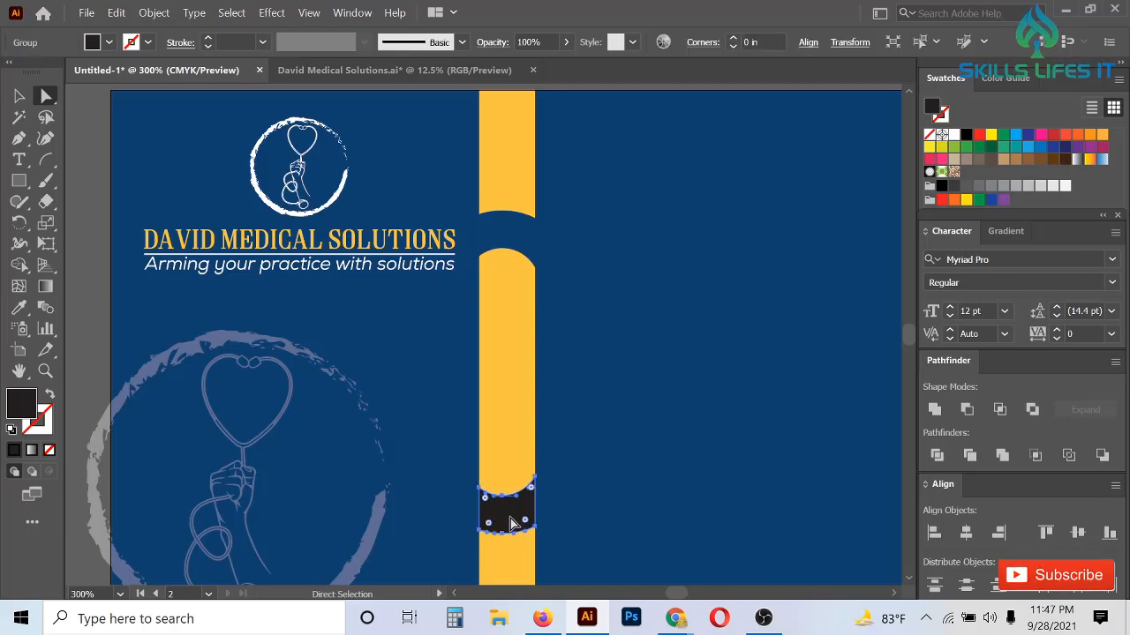
key(Delete)
- Switch to the Google Meet window in Chrome to check the call, and minimize it to return to Illustrator
mouse_move(687, 625)
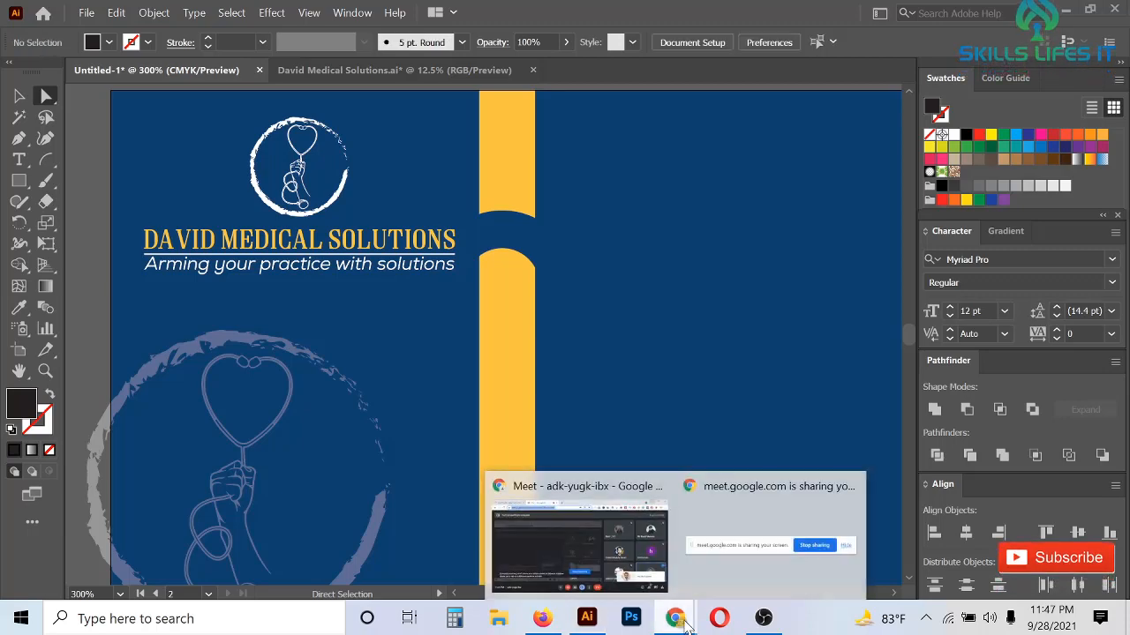
click(557, 539)
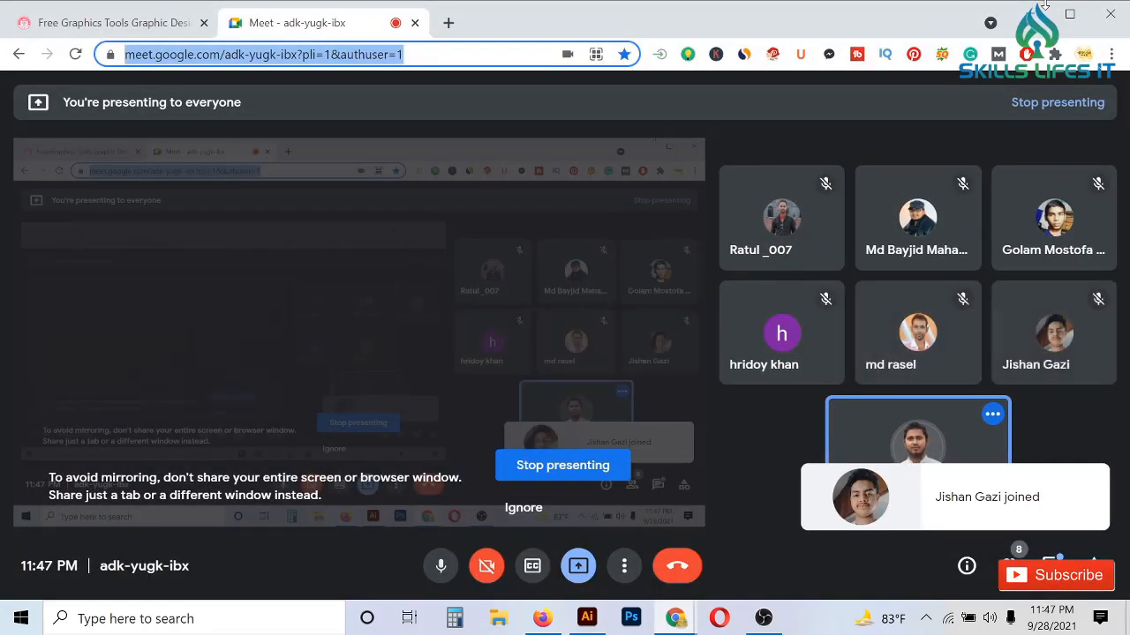
click(1028, 13)
- Inspect the curved gap in the gold band up close and undo the Shape Builder cuts to restore the full black ring
scroll(448, 371, down, 2)
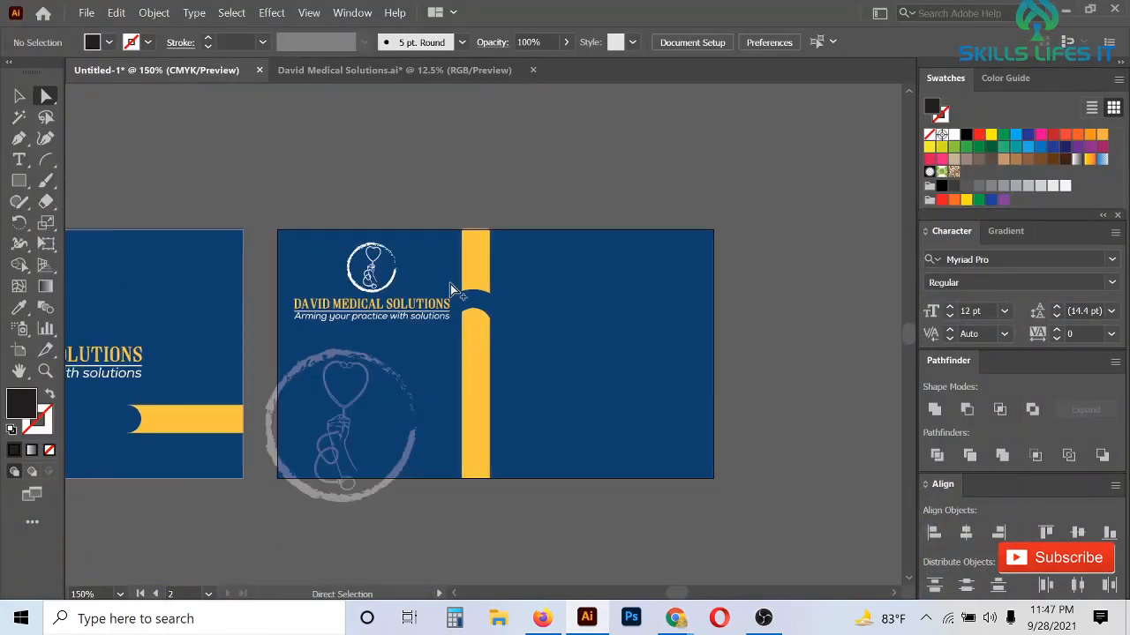
scroll(450, 287, up, 4)
scroll(625, 340, down, 2)
scroll(617, 346, up, 3)
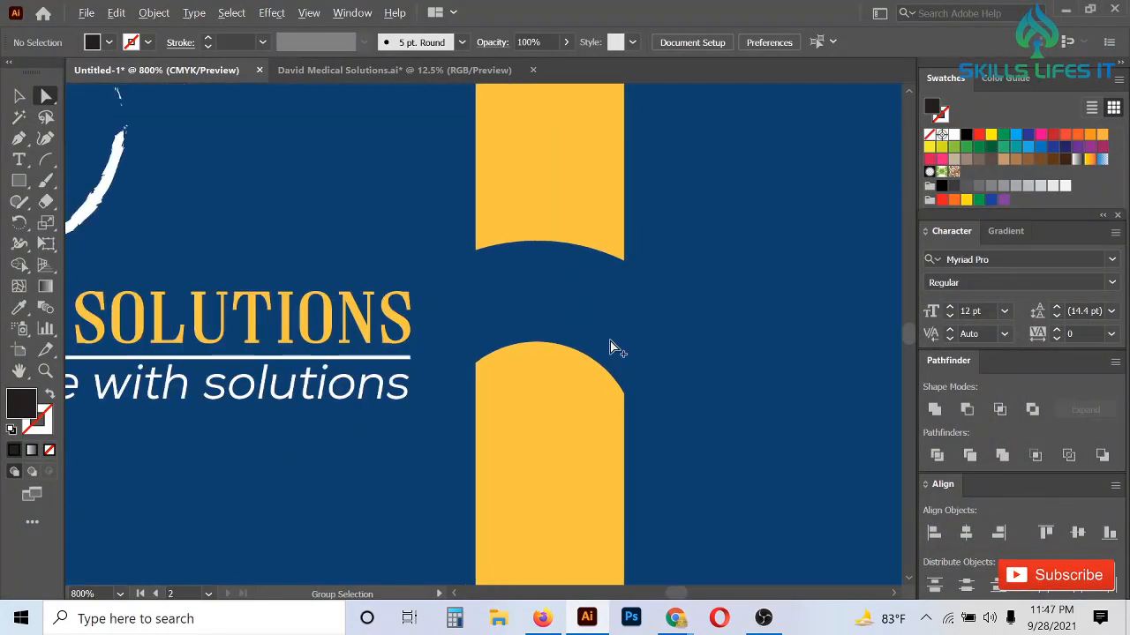
key(ctrl+z)
key(ctrl+z)
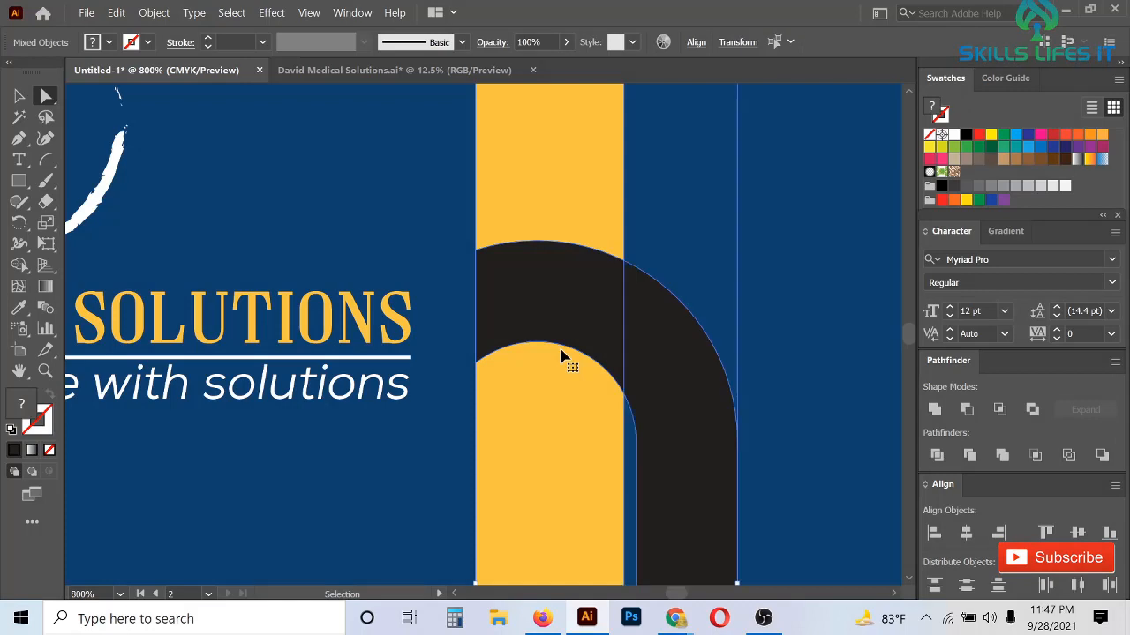
key(ctrl+z)
- Align the black ring and the gold band to a common horizontal center on the back card
scroll(561, 351, down, 3)
click(643, 270)
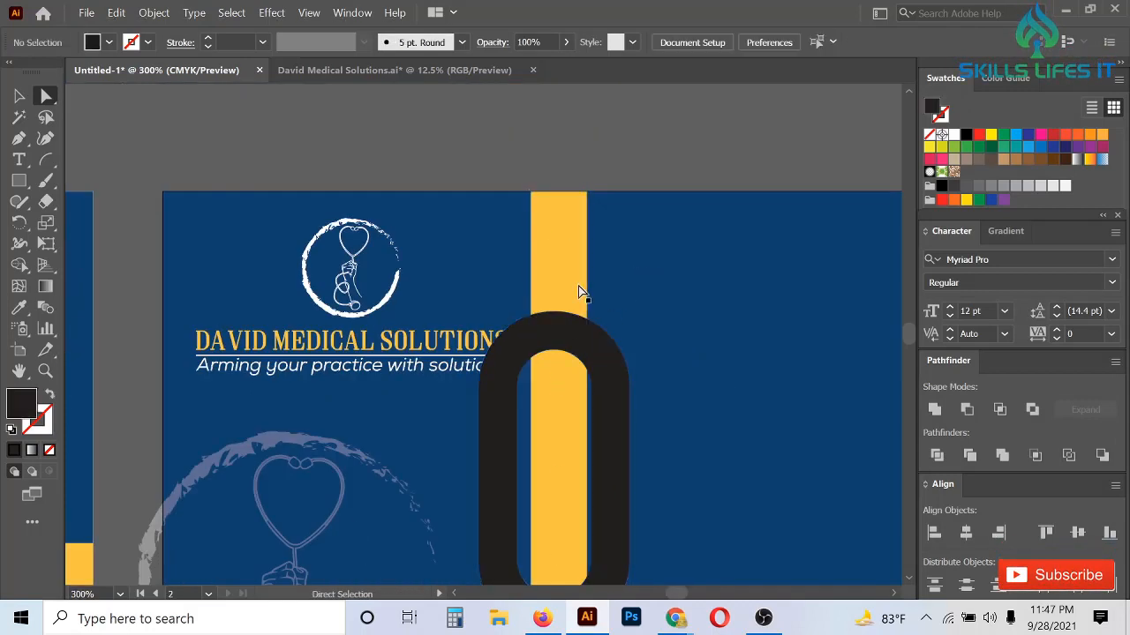
click(577, 291)
key(ctrl+2)
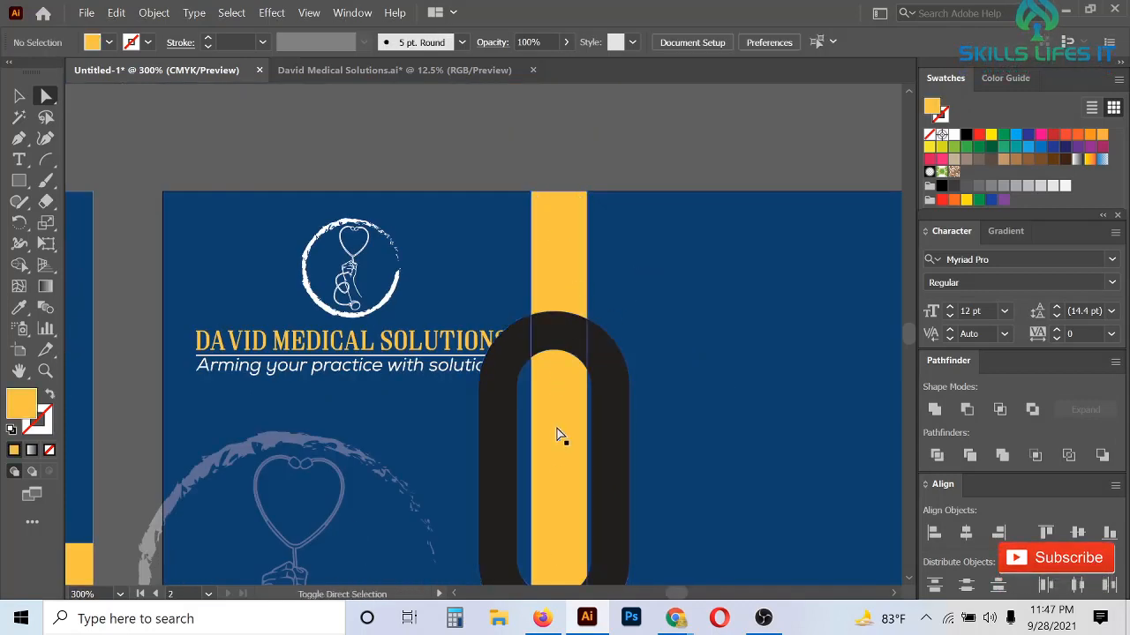
click(563, 358)
shift+click(563, 264)
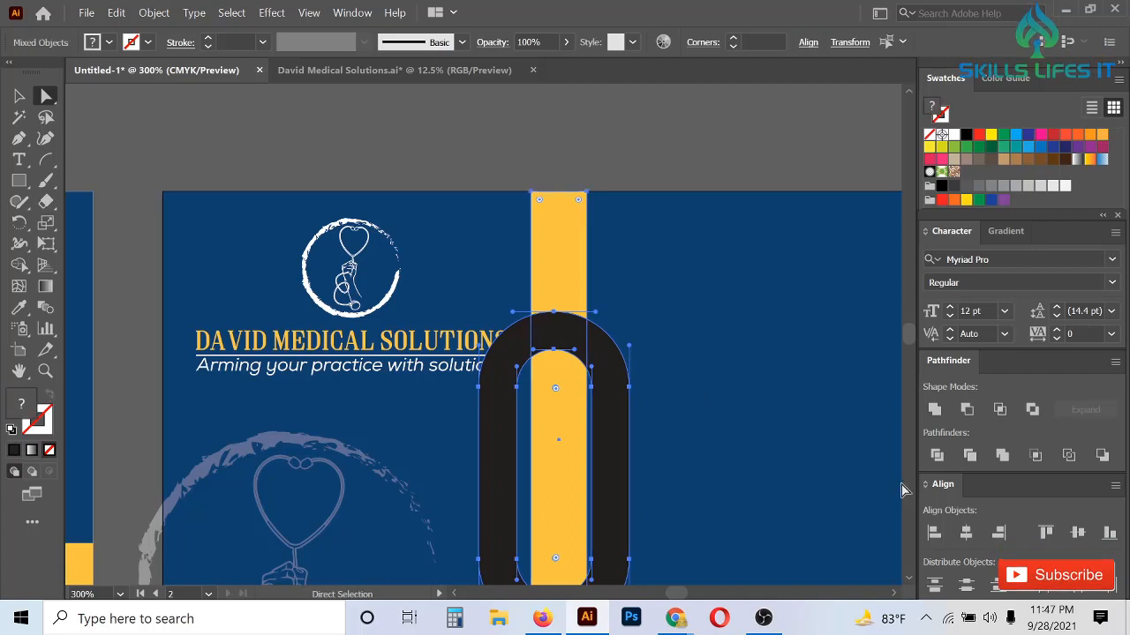
click(968, 534)
scroll(547, 361, down, 1)
scroll(545, 362, up, 2)
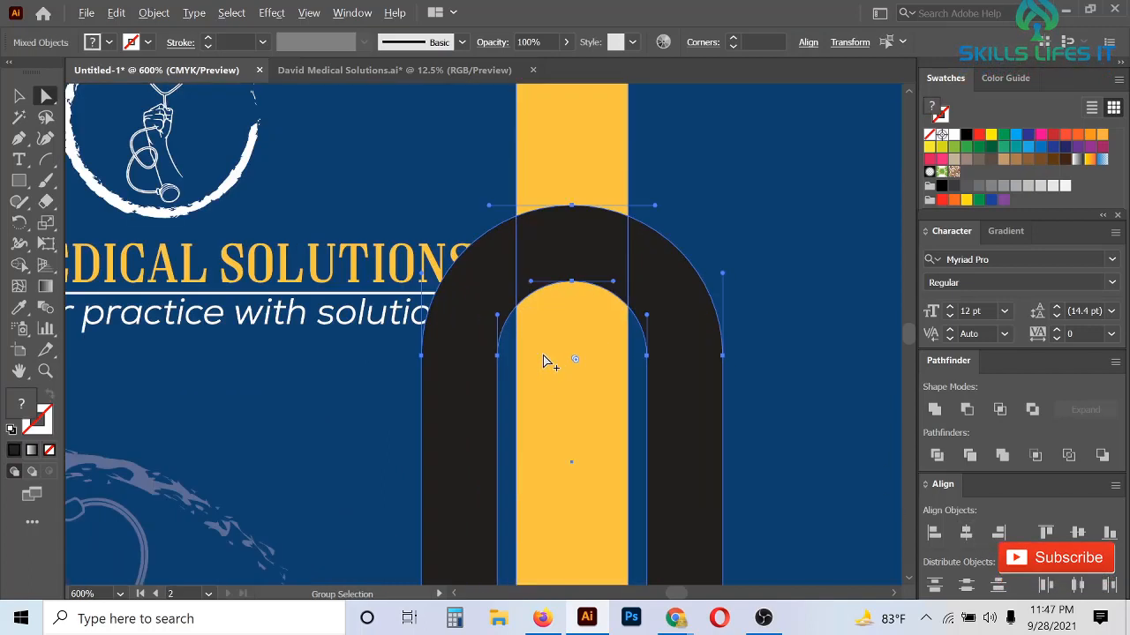
drag(545, 361, 553, 361)
scroll(529, 371, down, 2)
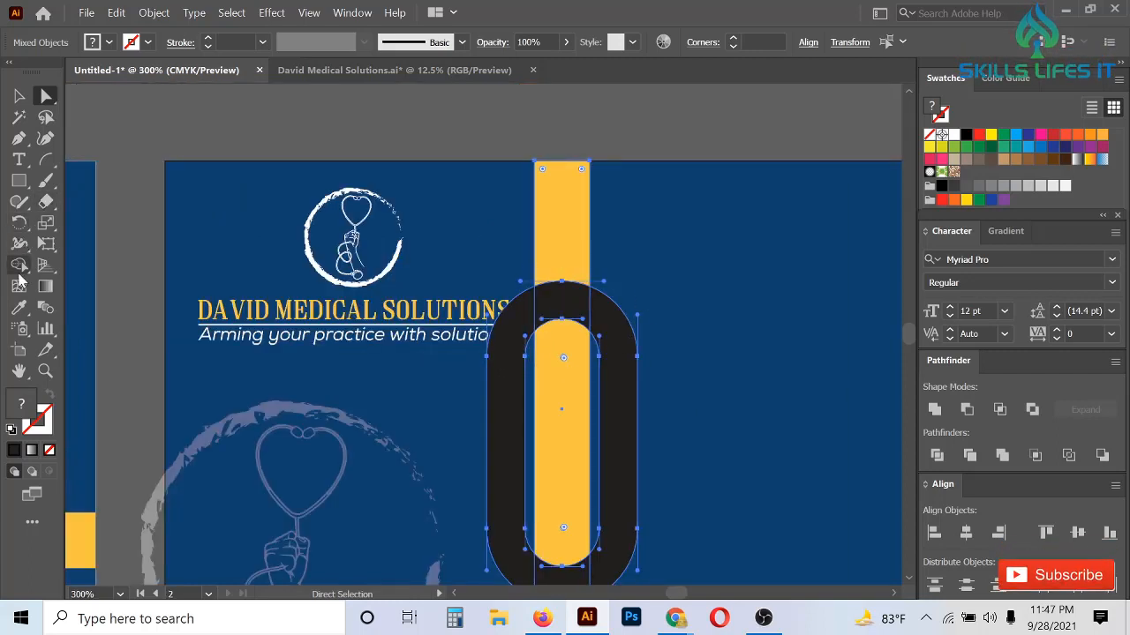
- Use Shape Builder to remove the ring sides and upper crossing from the gold band, and delete the leftover black piece at the lower crossing
click(18, 264)
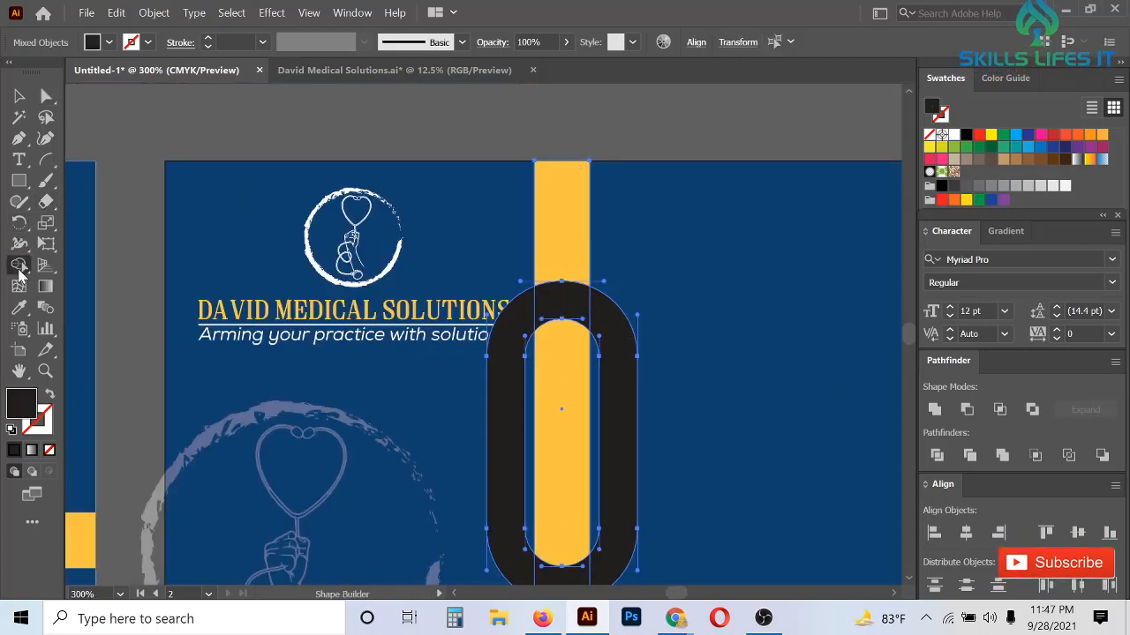
alt+click(615, 353)
alt+click(522, 429)
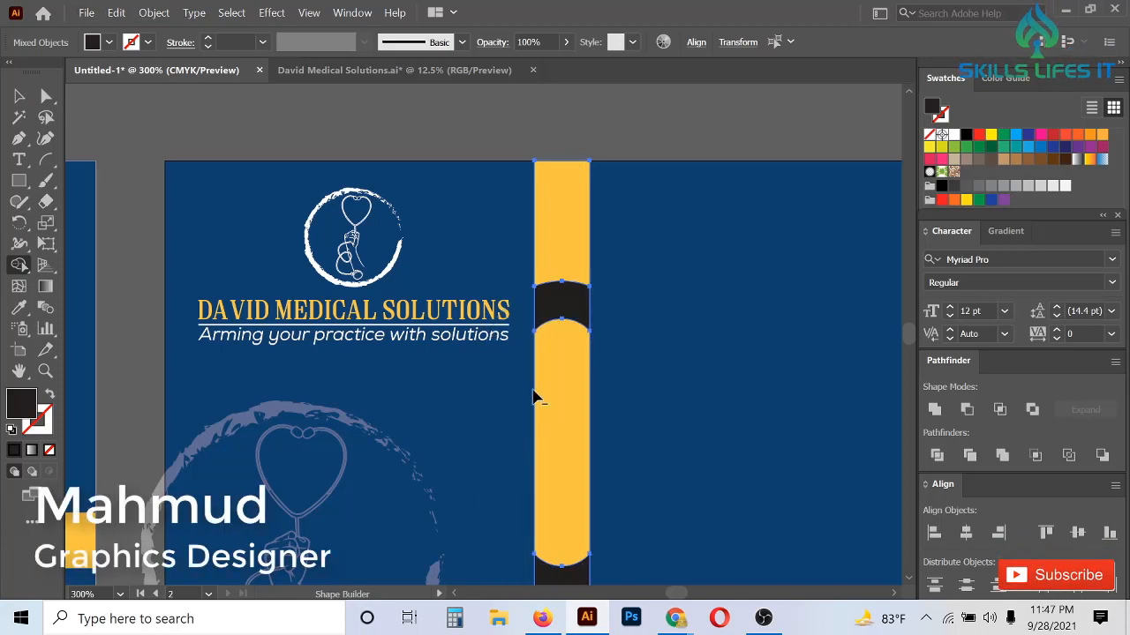
alt+click(574, 298)
click(24, 98)
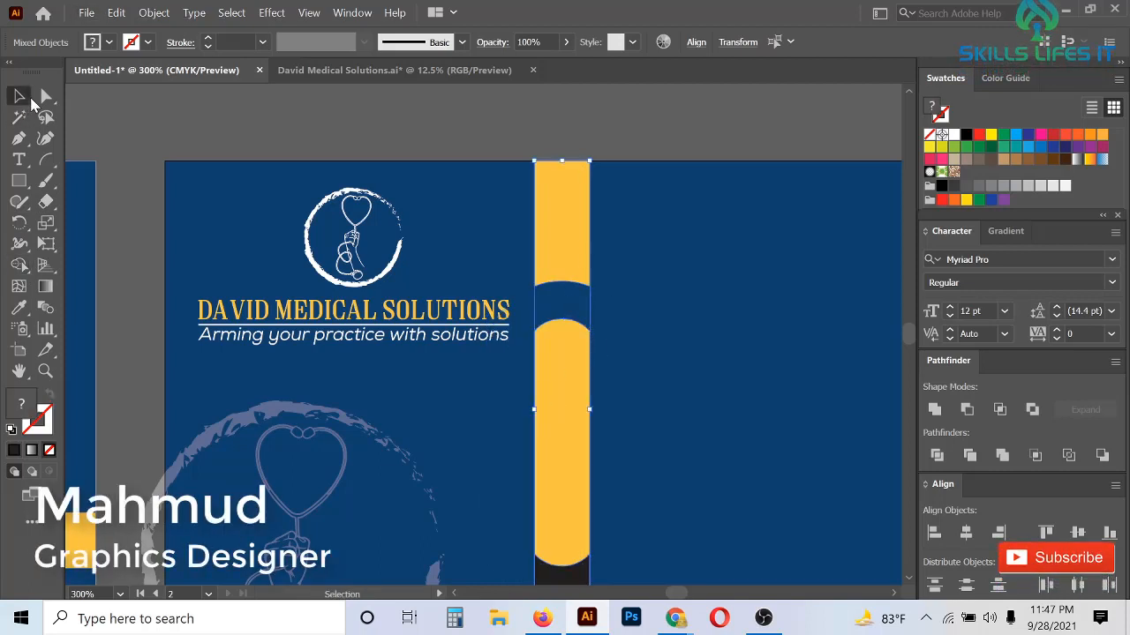
click(46, 95)
click(683, 297)
scroll(683, 297, down, 2)
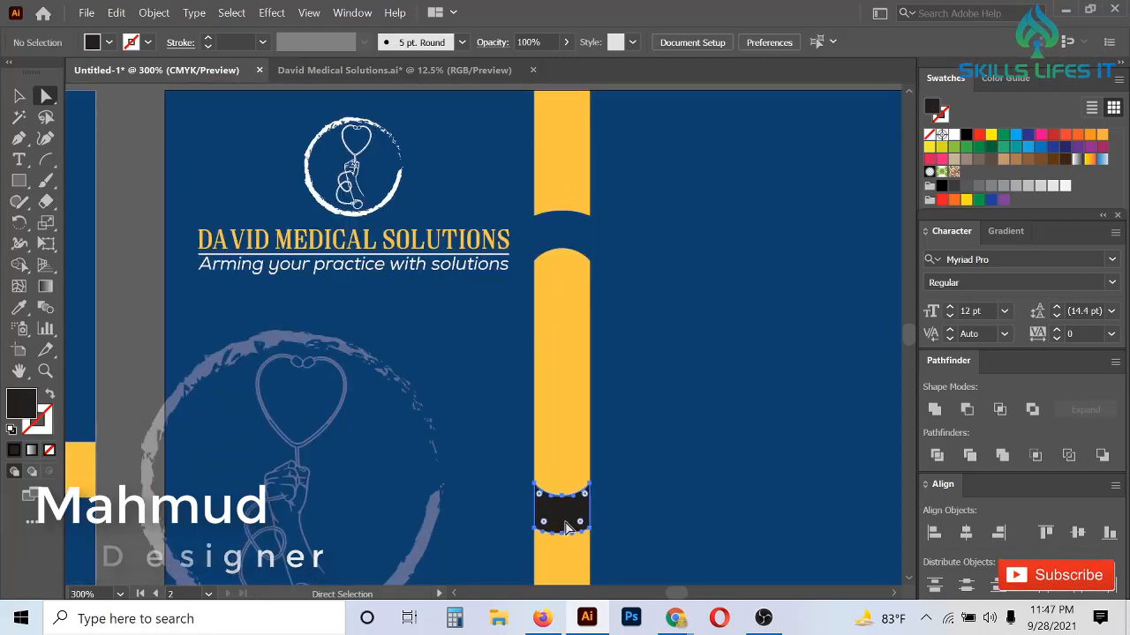
click(566, 527)
key(Delete)
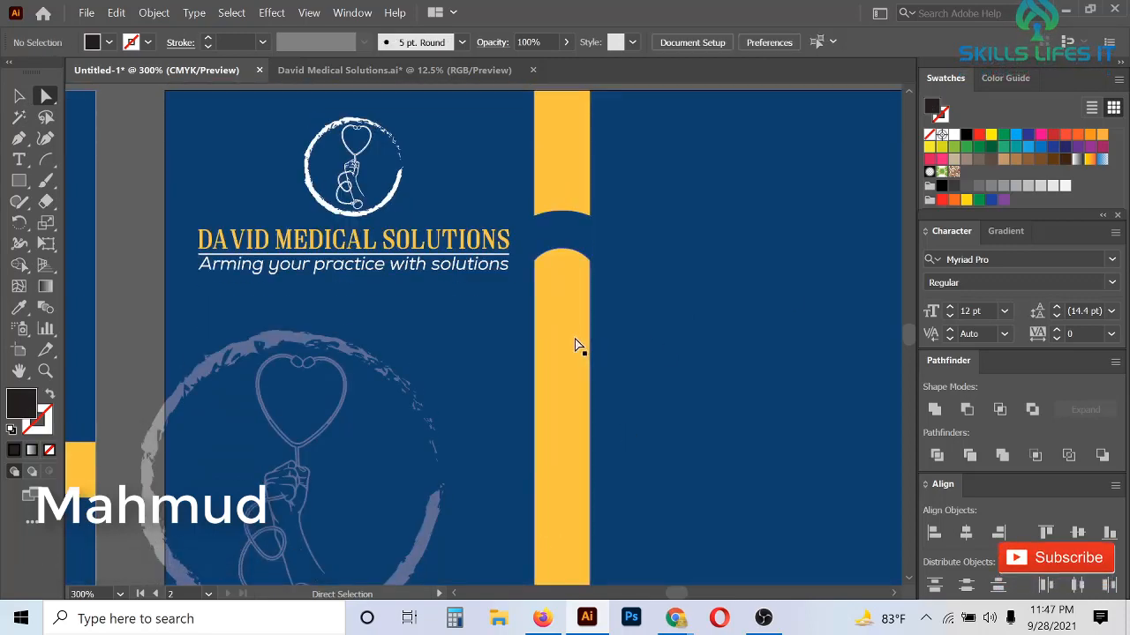
- Unite the vertical gold band pieces and move the band slightly right, away from the logo
scroll(577, 345, down, 3)
scroll(638, 353, up, 2)
click(20, 95)
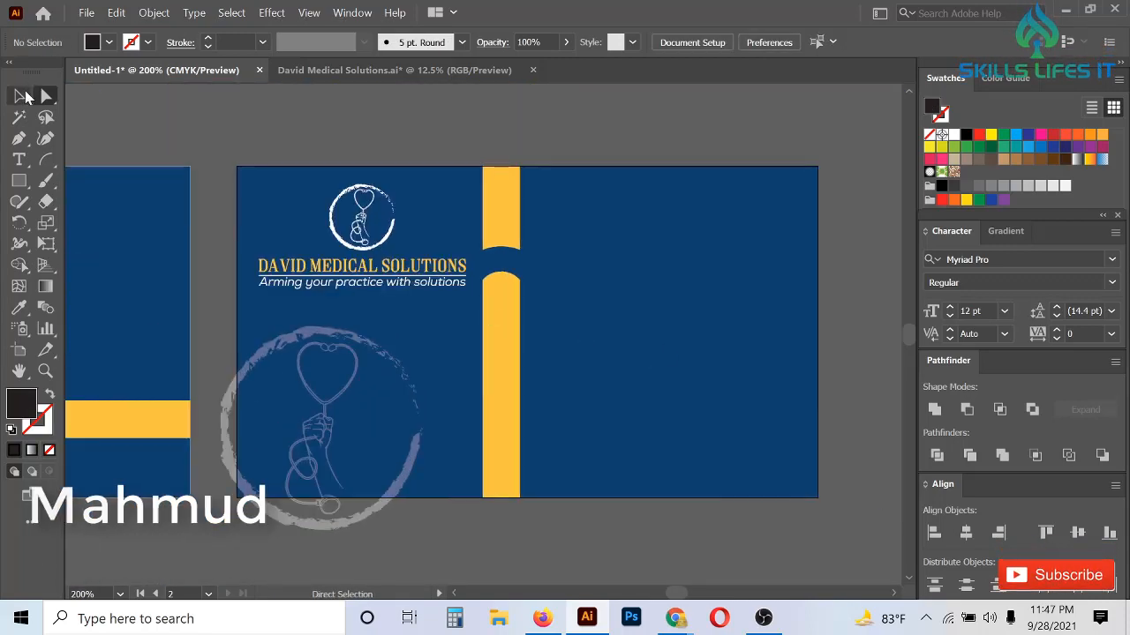
click(494, 346)
shift+click(516, 218)
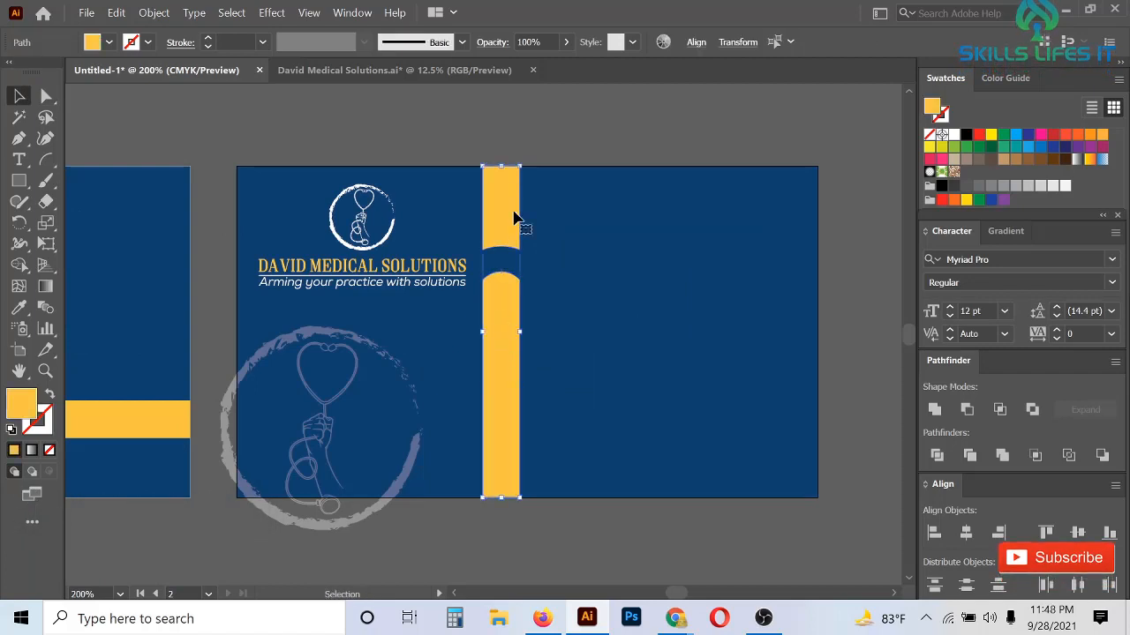
click(929, 411)
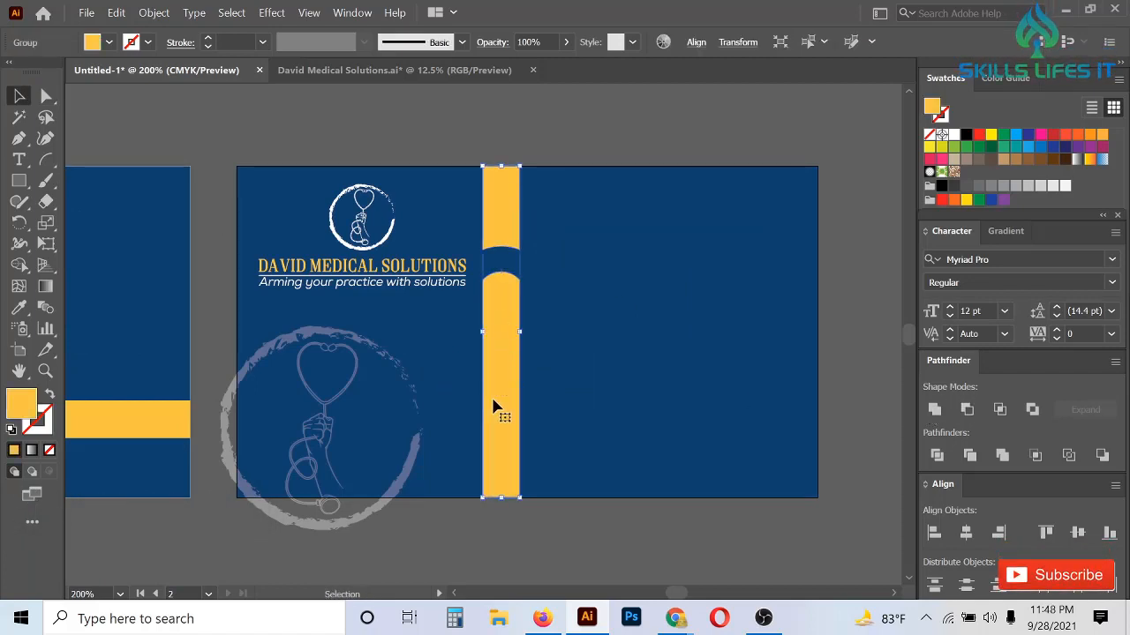
drag(494, 404, 505, 396)
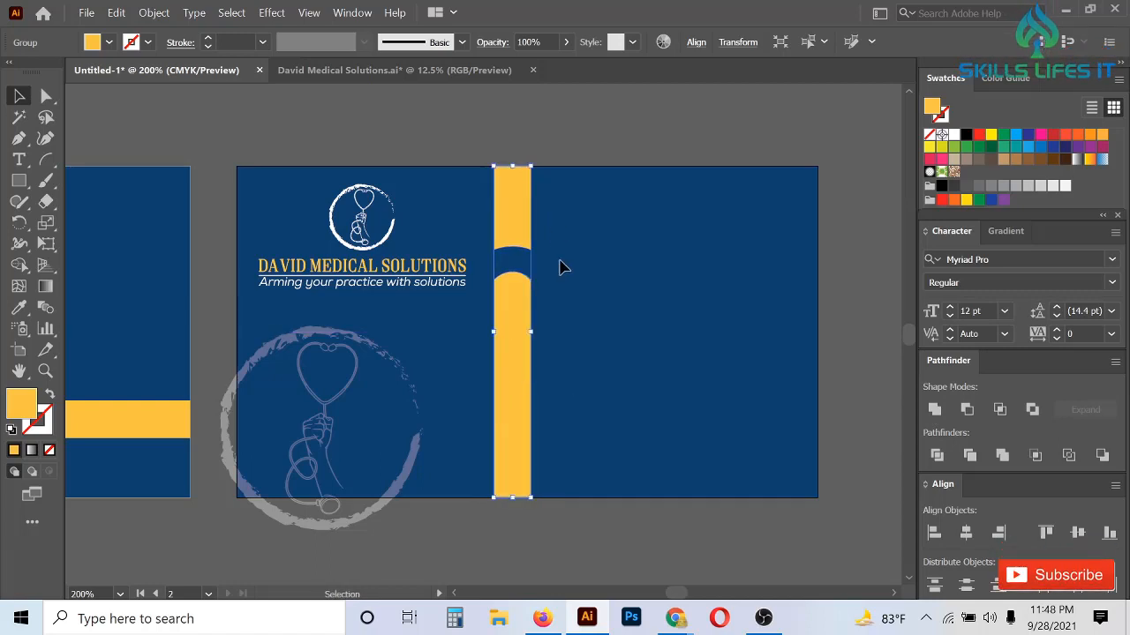
scroll(561, 266, up, 1)
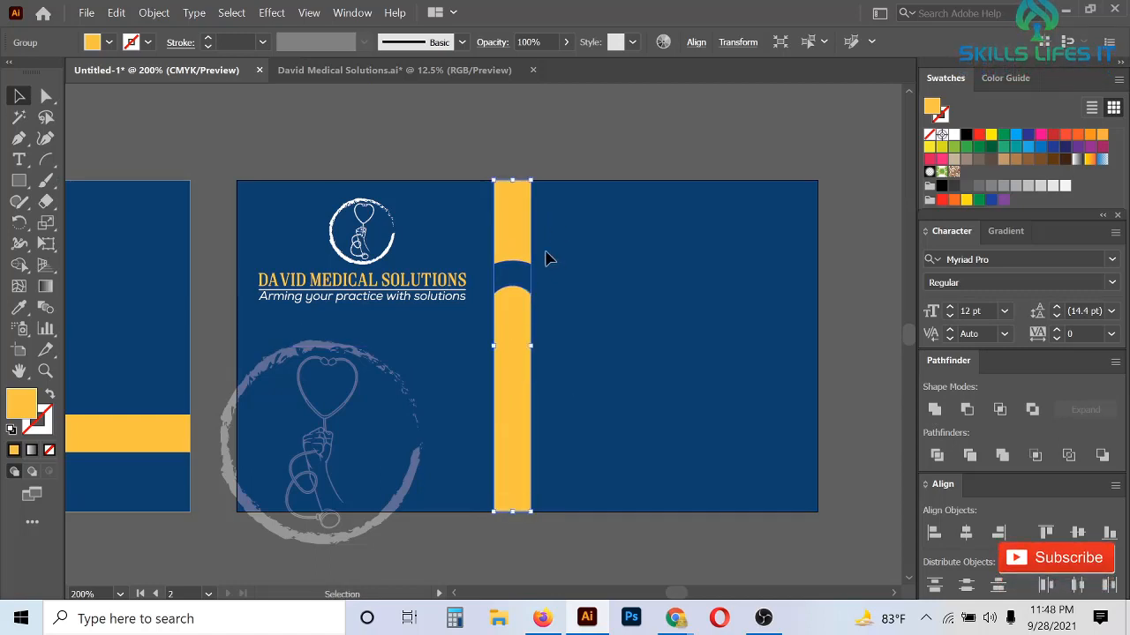
click(553, 237)
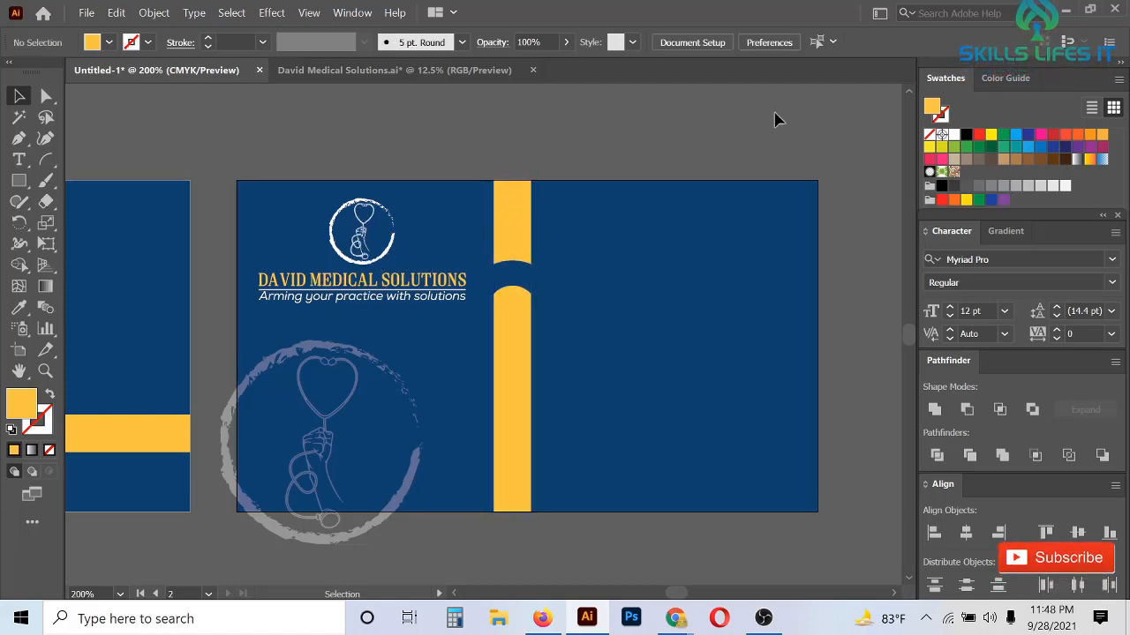
scroll(519, 231, down, 2)
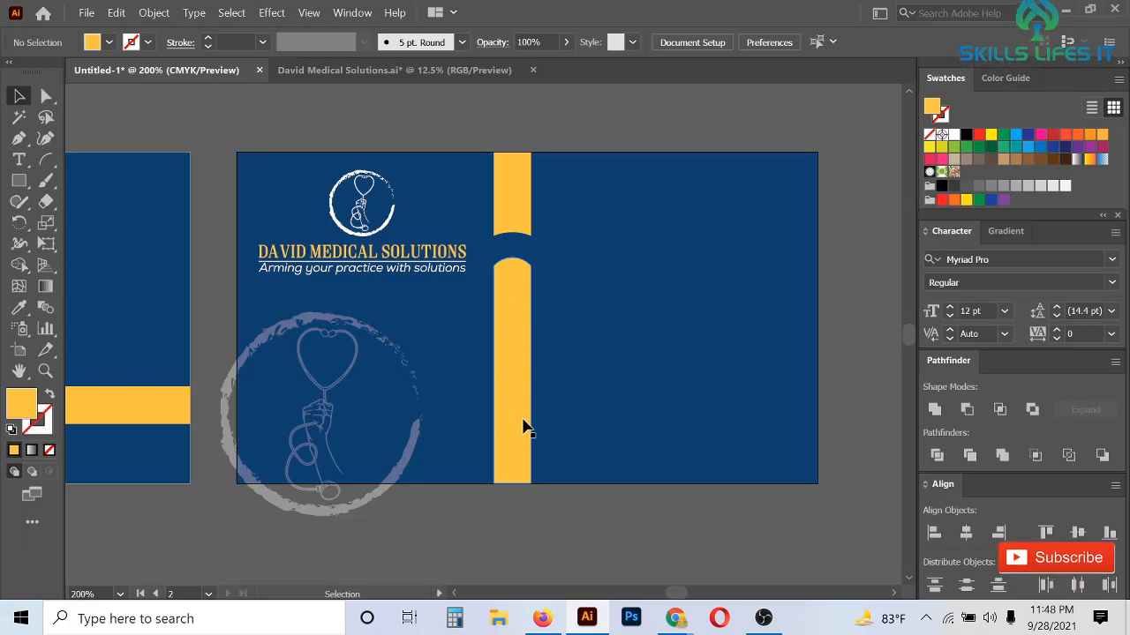
scroll(523, 427, down, 1)
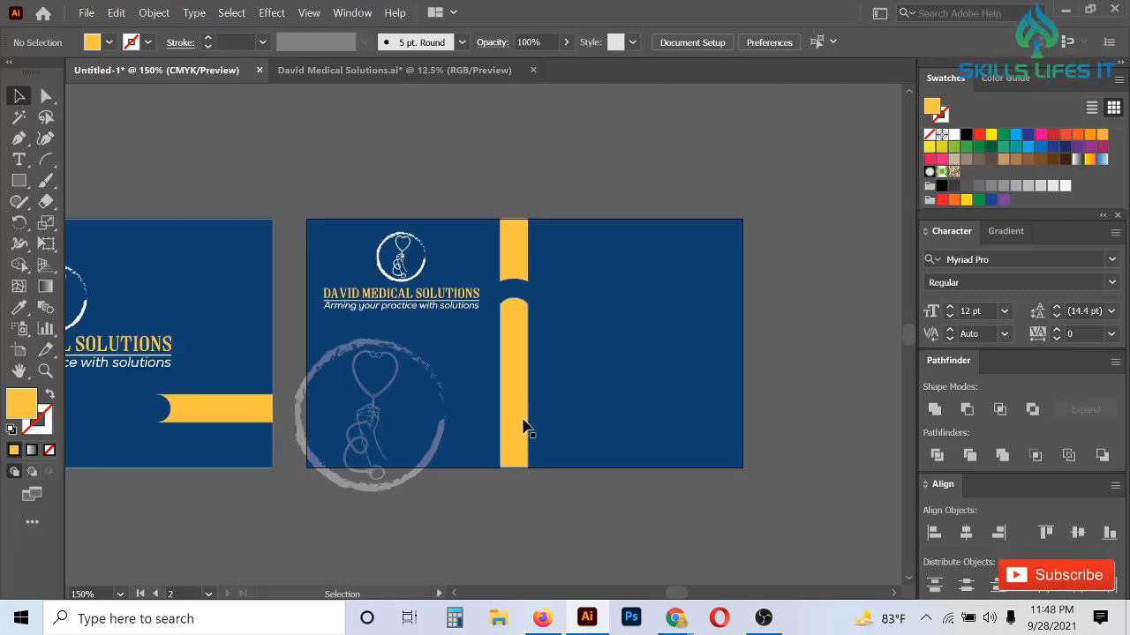
scroll(523, 427, up, 1)
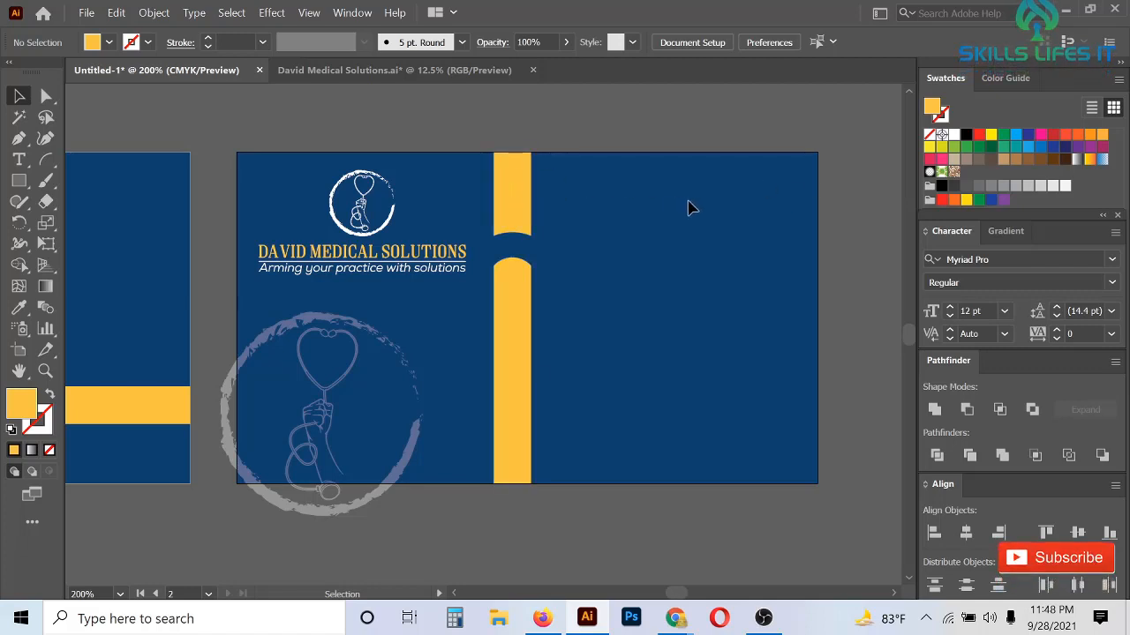
- Switch to Firefox and open the Freepik website in a new tab
click(542, 618)
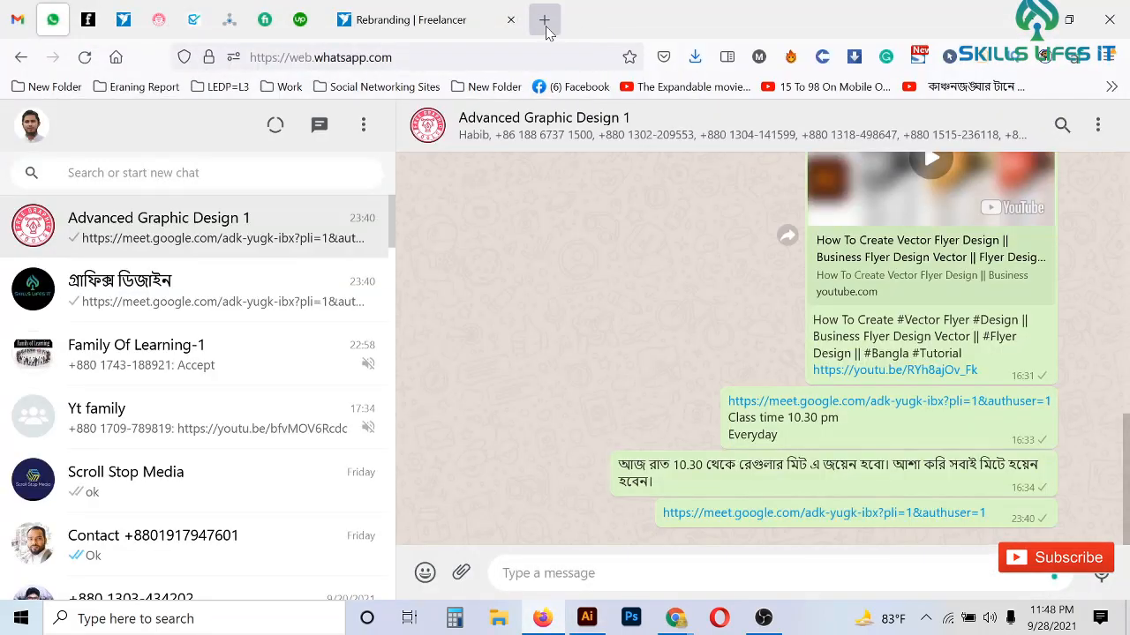
click(545, 22)
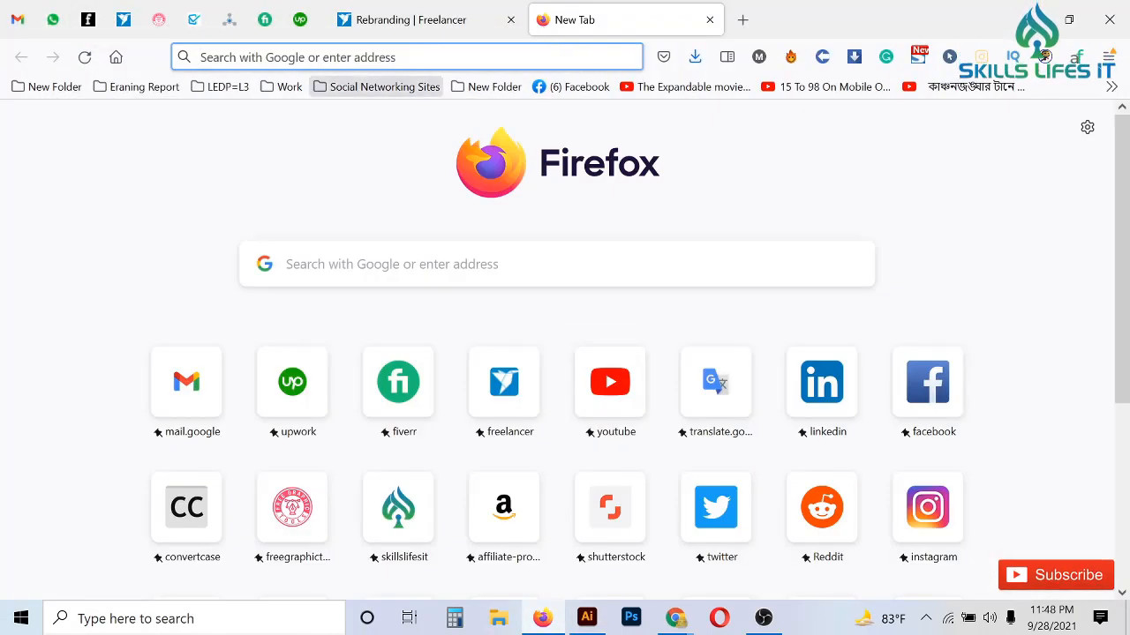
click(362, 57)
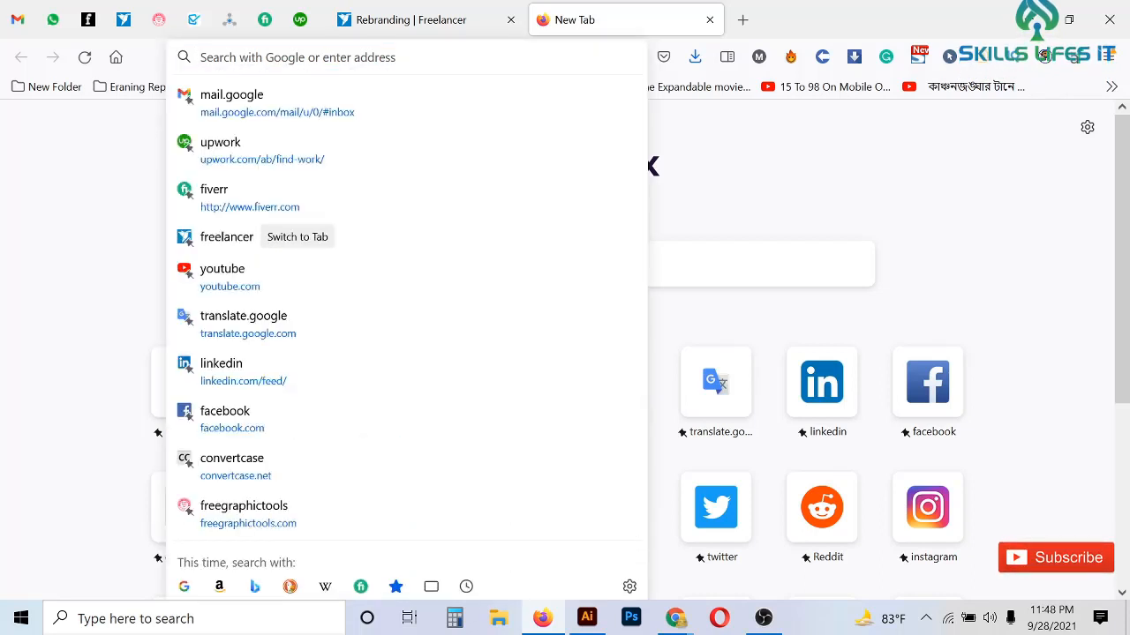
text(f)
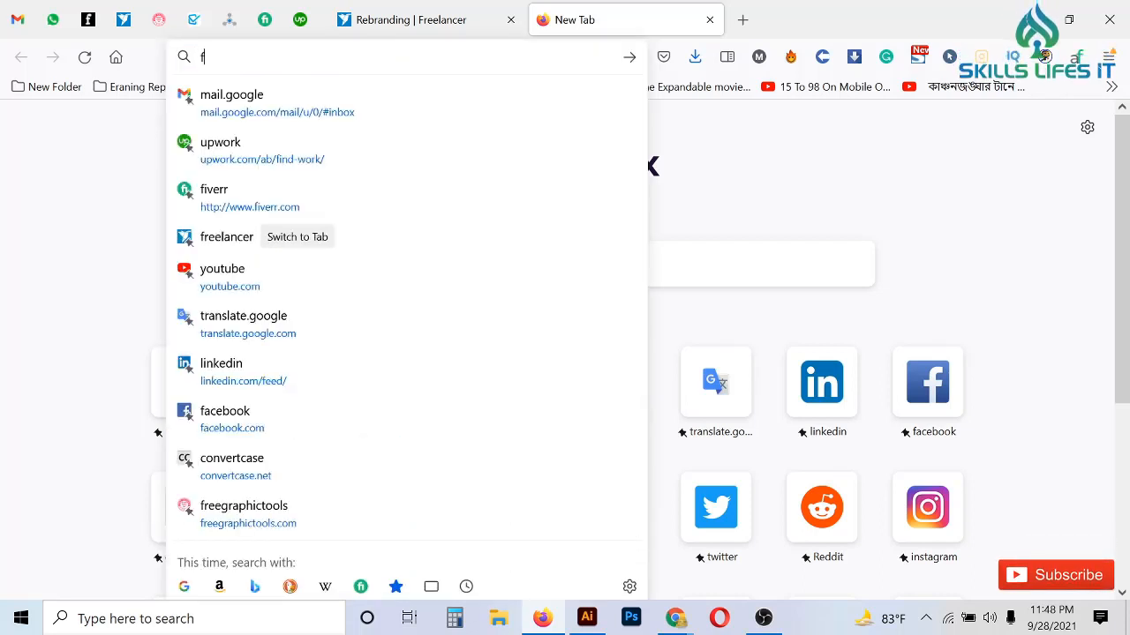
text(reelancer.com/)
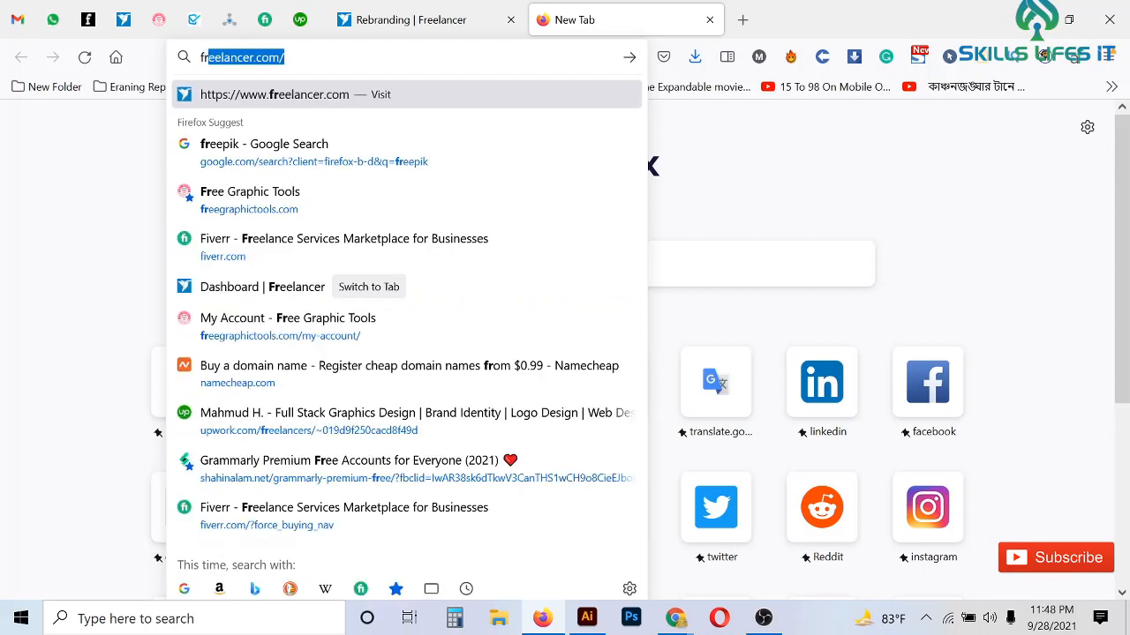
click(265, 125)
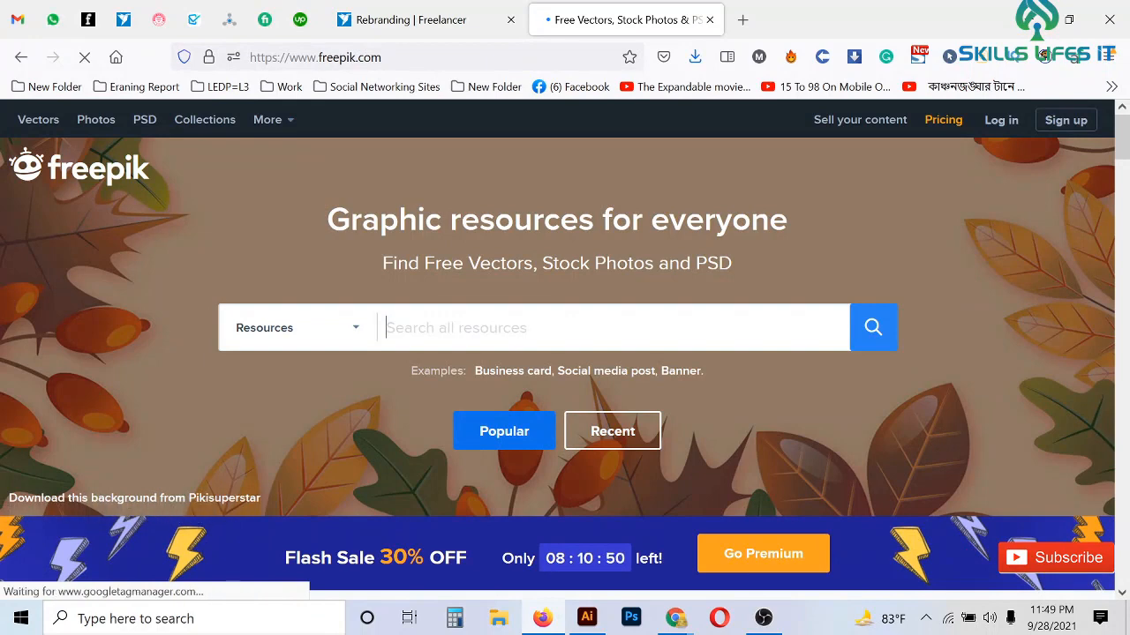
- Search Freepik's resources for "icons" and close the pop-up window that opens
text(ic)
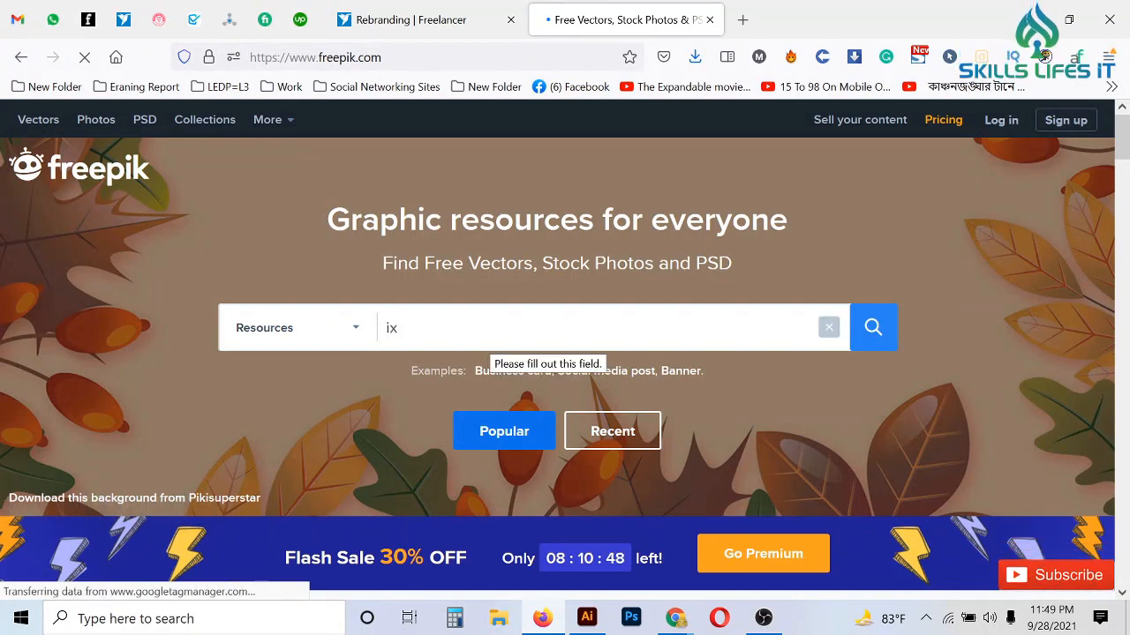
text(ons)
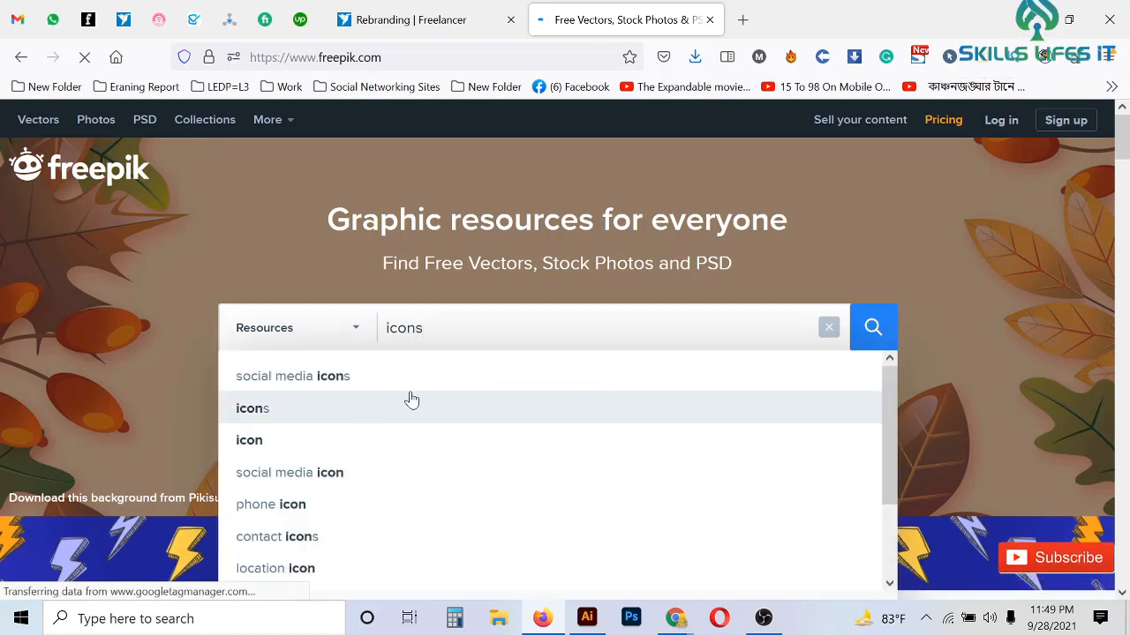
click(412, 399)
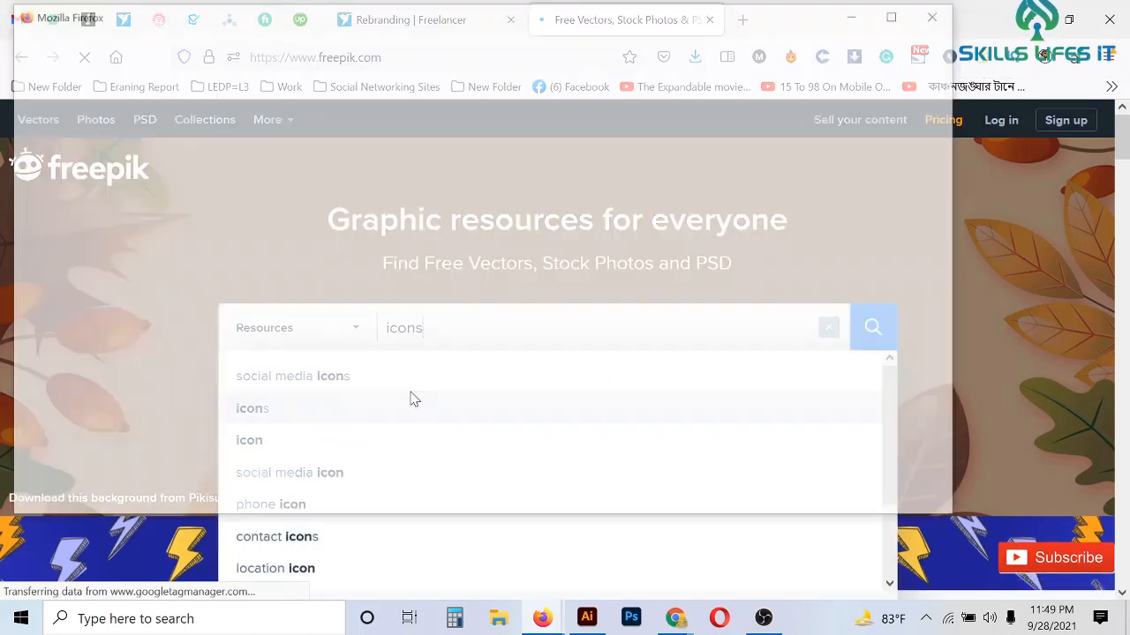
click(941, 14)
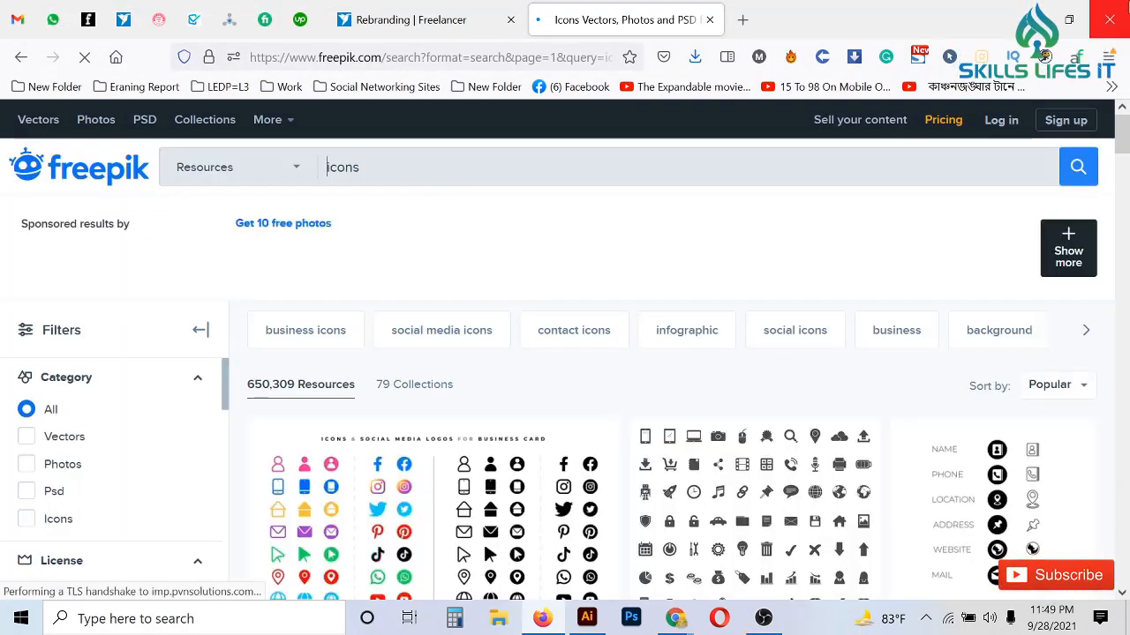
- Browse the icon search results for a contact and social media icon set suited to business cards
scroll(599, 357, down, 4)
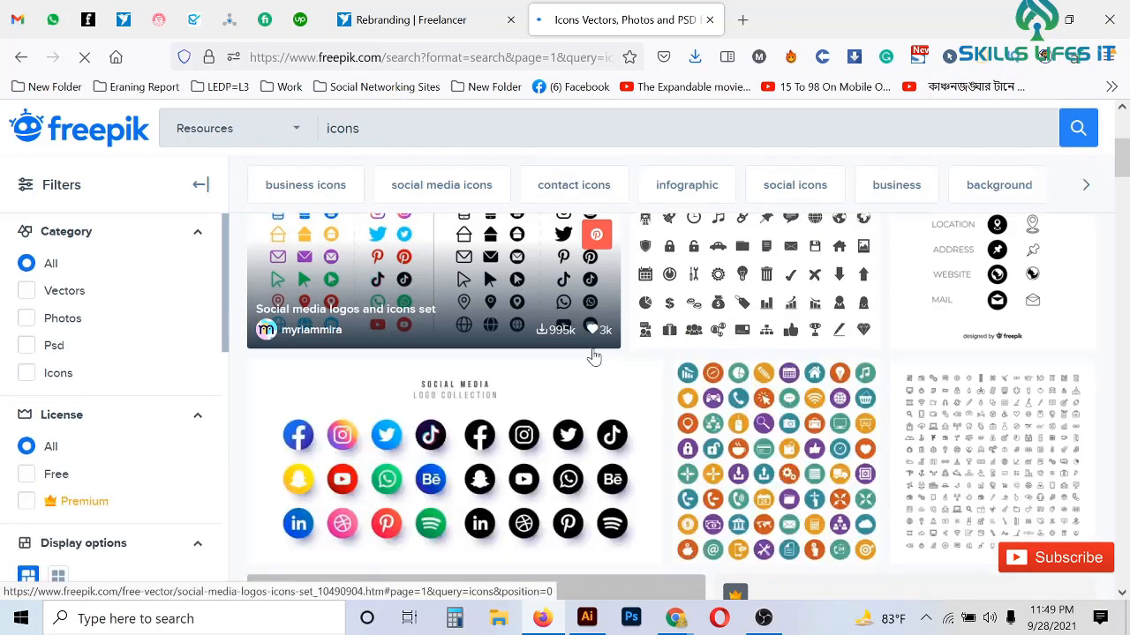
scroll(1001, 408, down, 5)
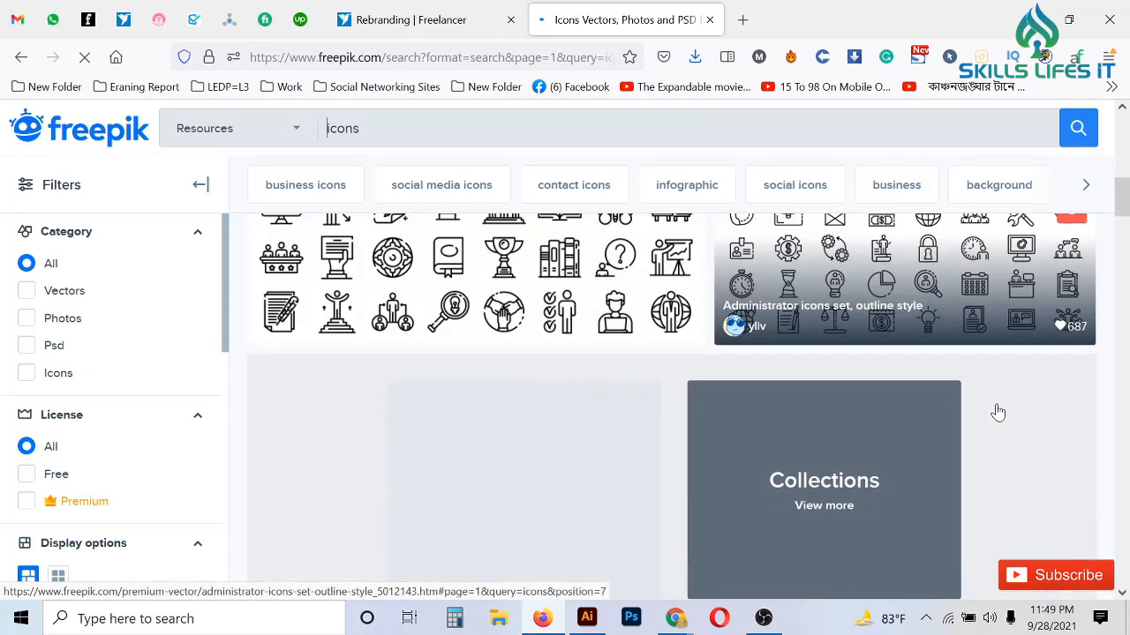
scroll(1000, 412, down, 4)
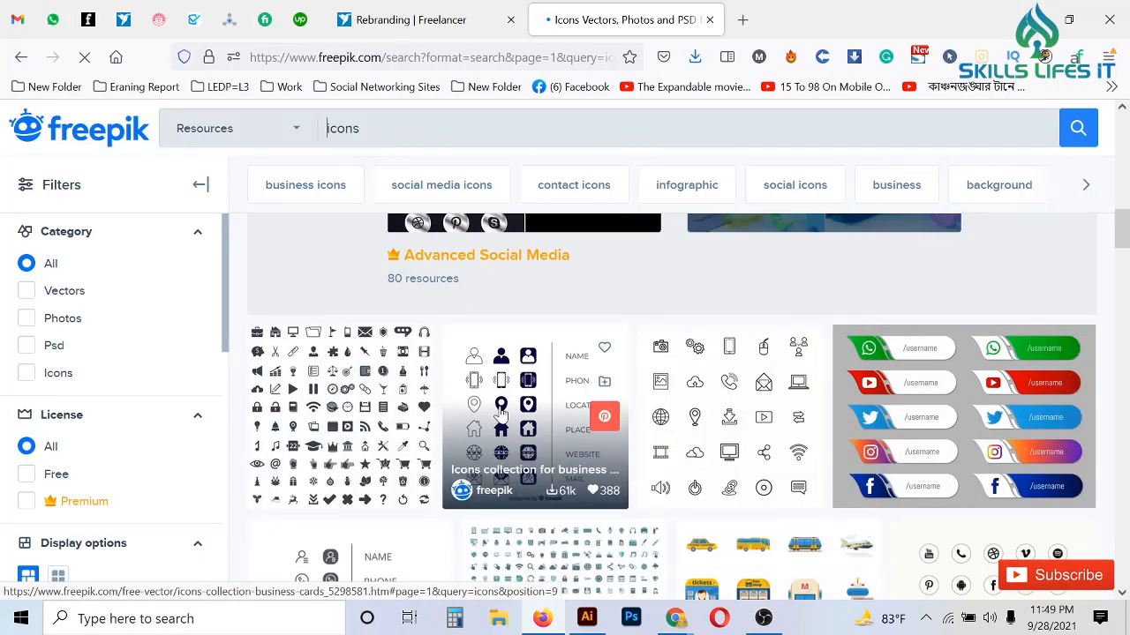
scroll(525, 419, down, 3)
scroll(718, 438, up, 6)
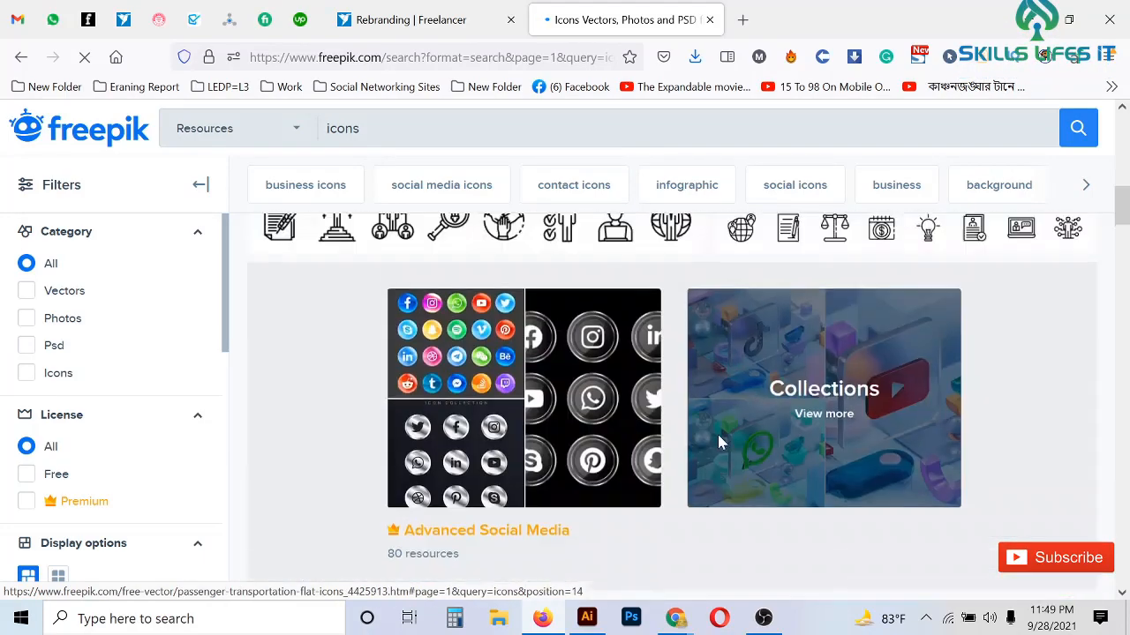
scroll(718, 438, up, 5)
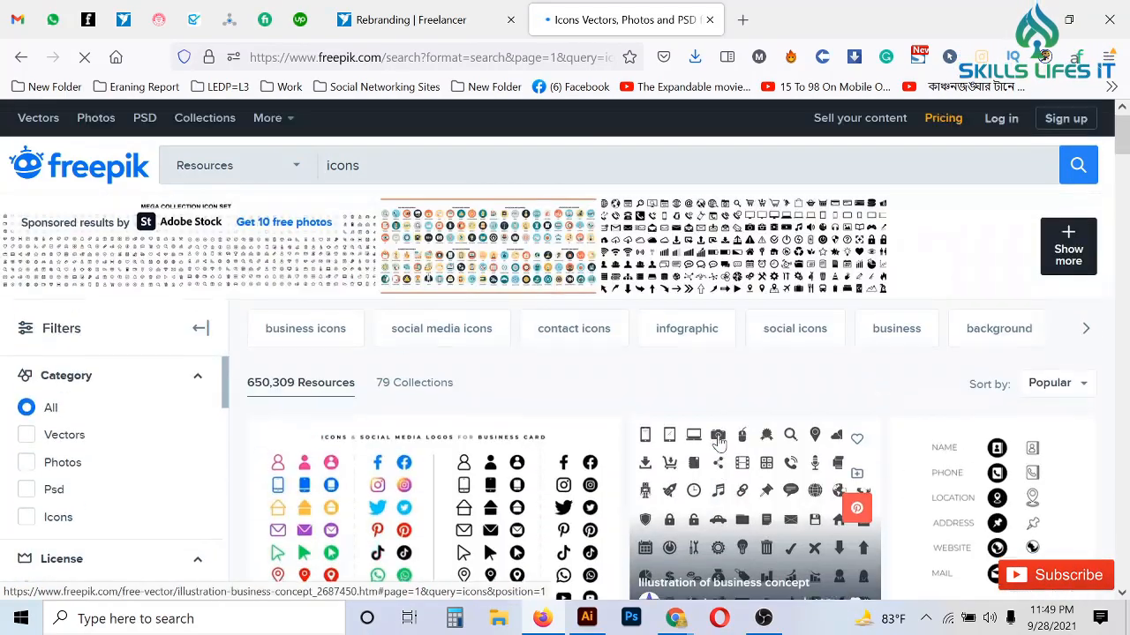
scroll(750, 380, down, 3)
scroll(329, 319, up, 1)
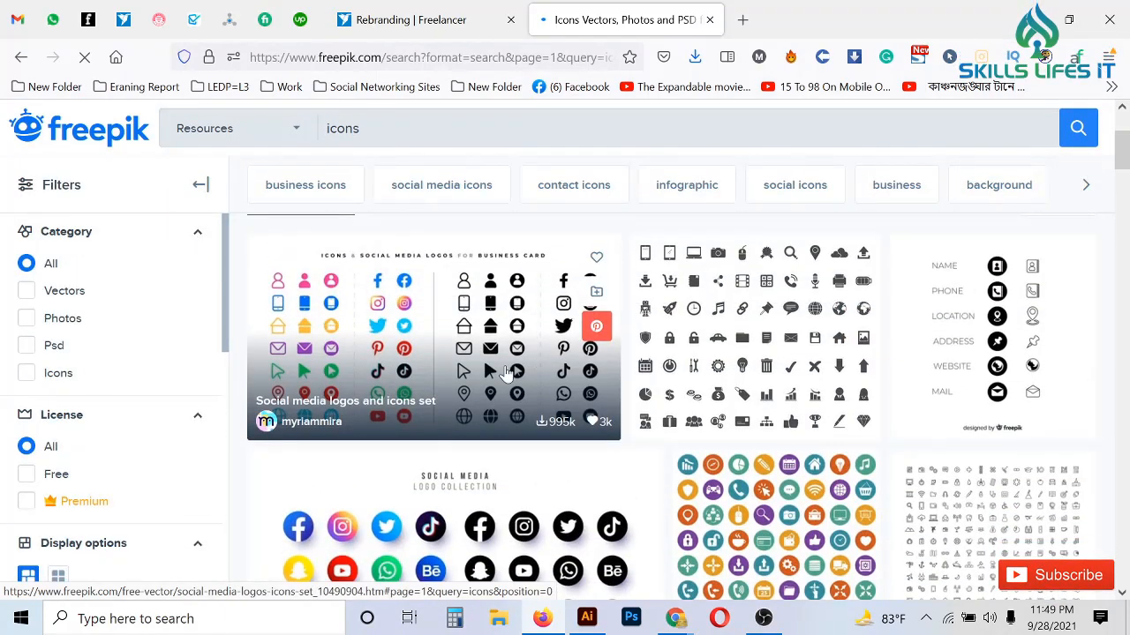
- Open the "App icon set. flat" vector from the search results and look over its icons
scroll(794, 370, down, 2)
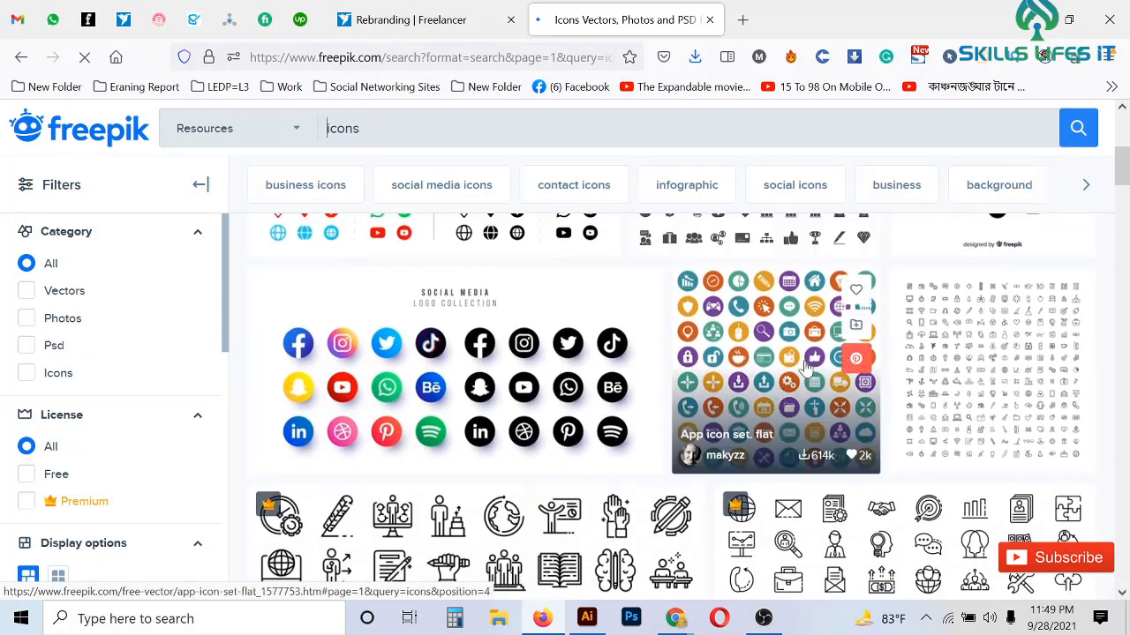
click(805, 369)
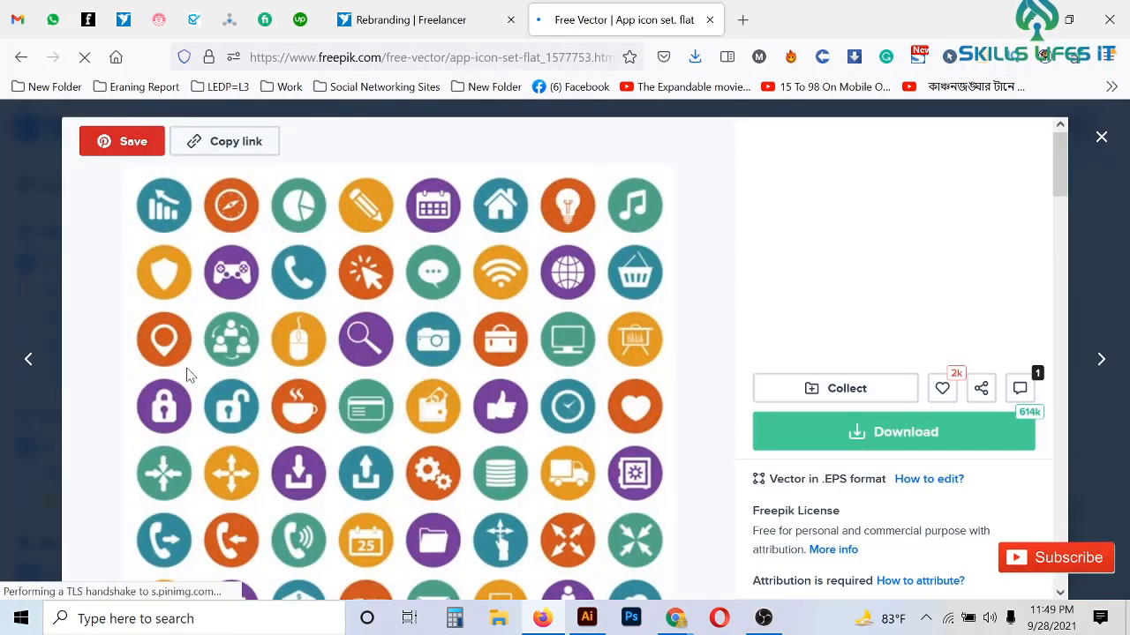
scroll(188, 374, down, 4)
scroll(188, 374, up, 4)
scroll(189, 377, down, 3)
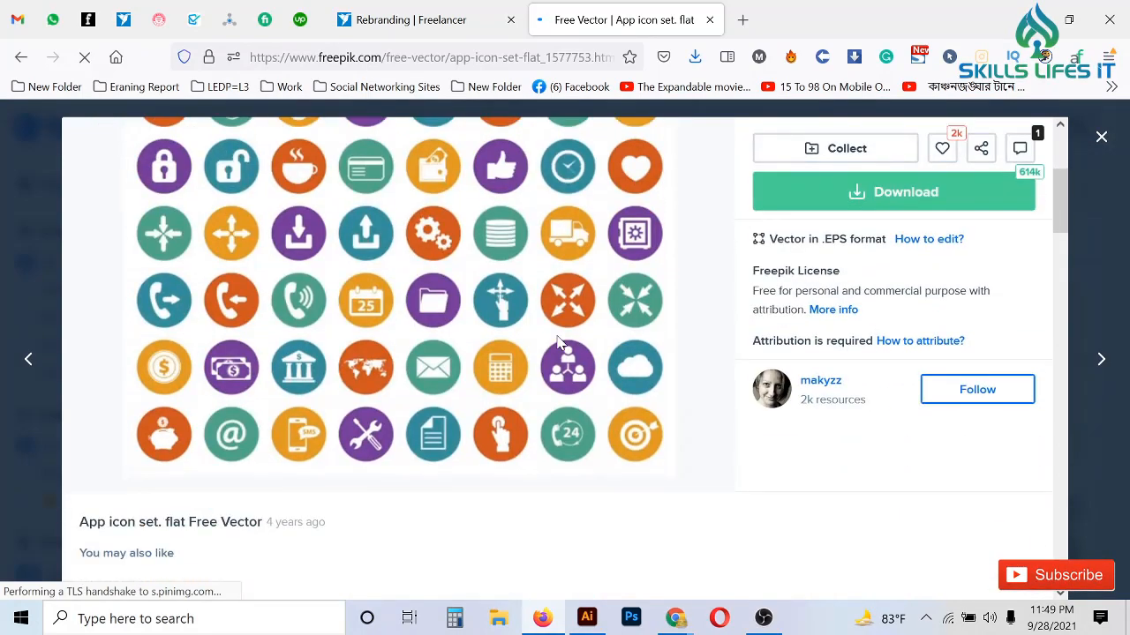
scroll(558, 342, up, 2)
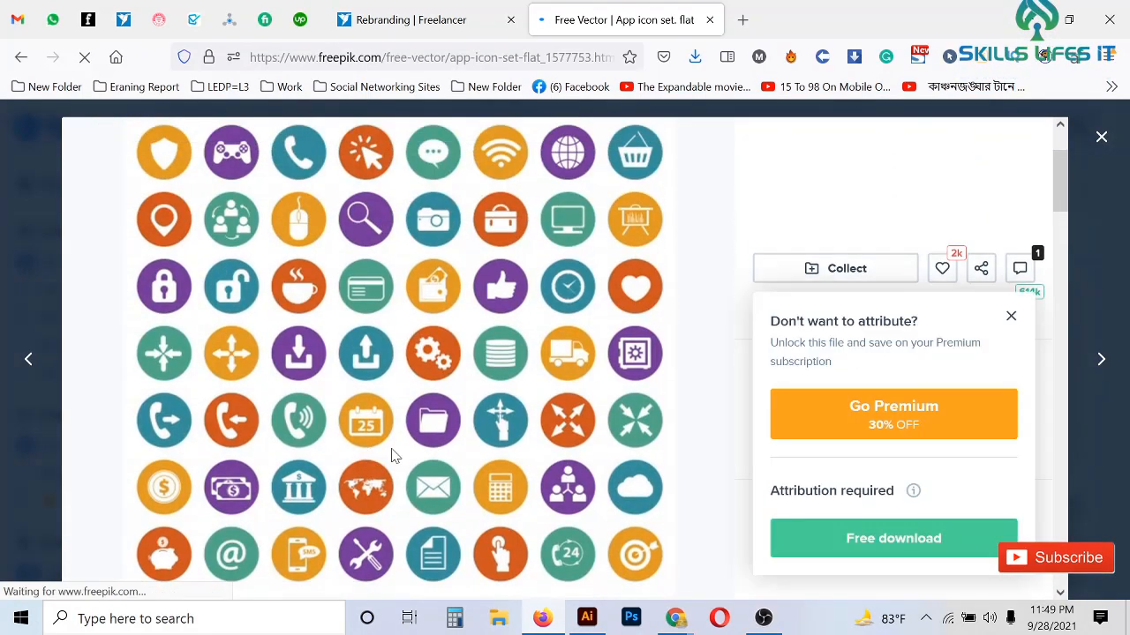
- Download the icon set for free, open app-icon-set-flat.zip in WinRAR, and open 488.eps in Illustrator
click(859, 538)
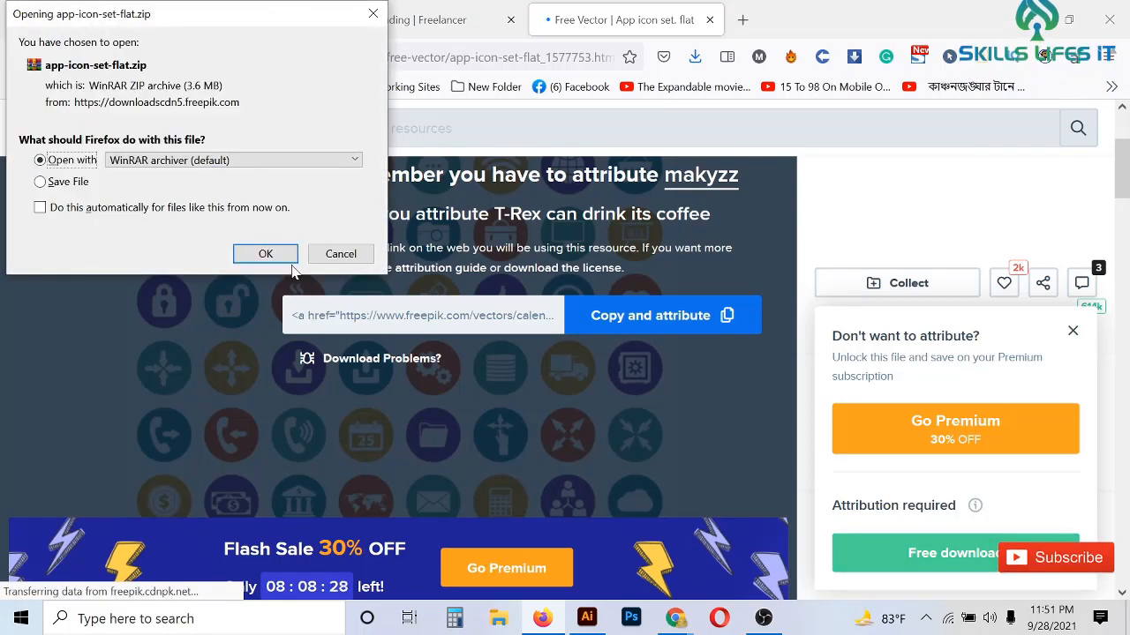
click(281, 256)
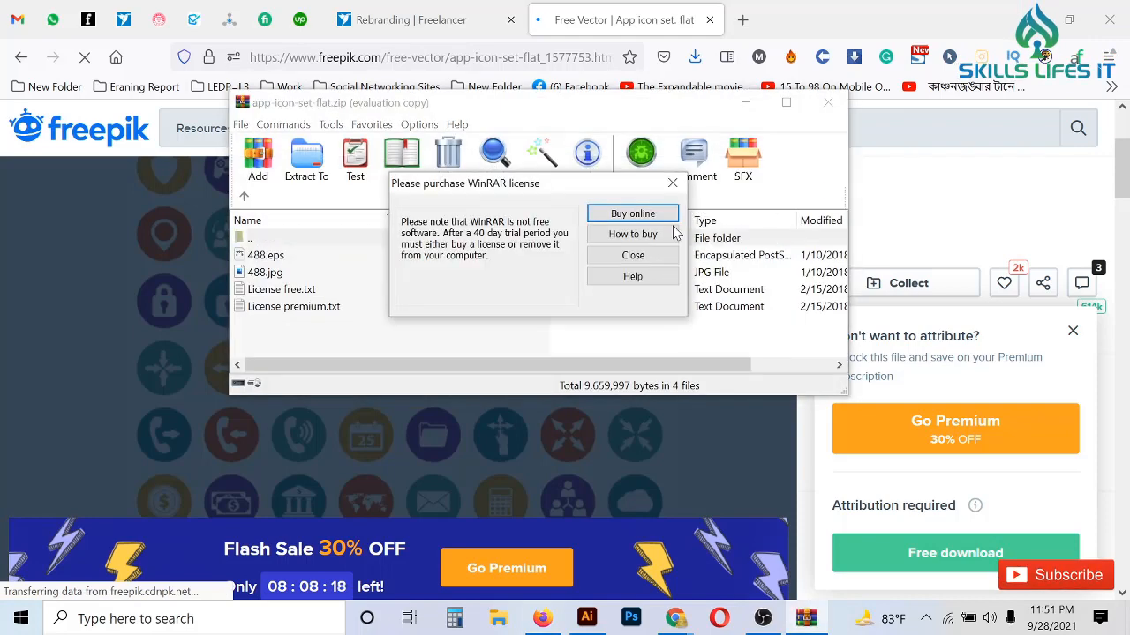
click(671, 186)
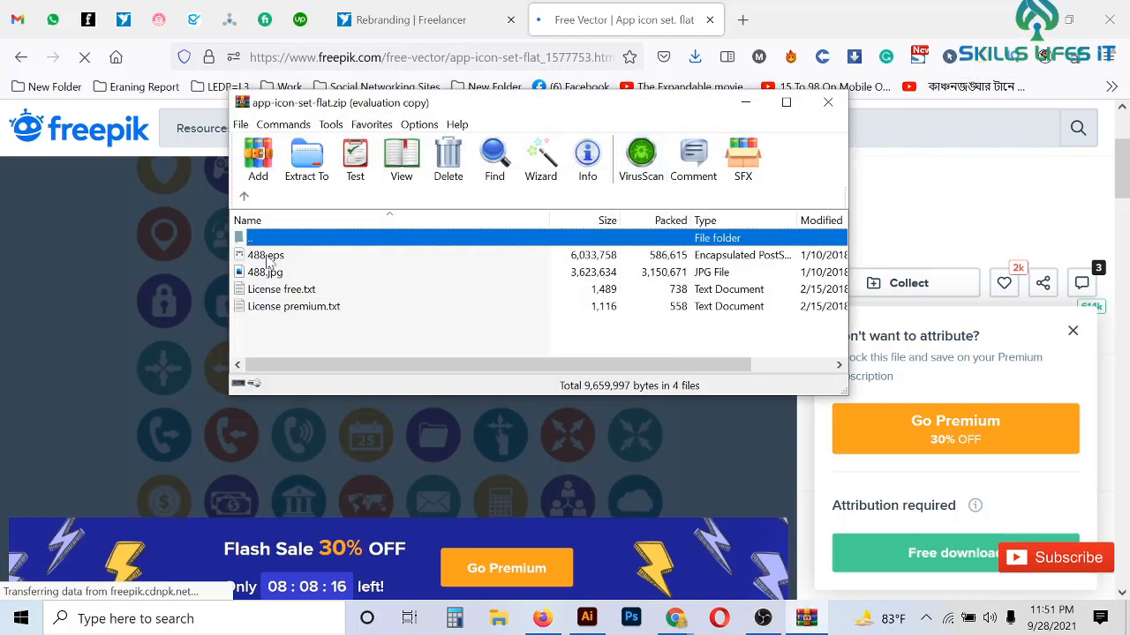
click(267, 257)
double_click(267, 257)
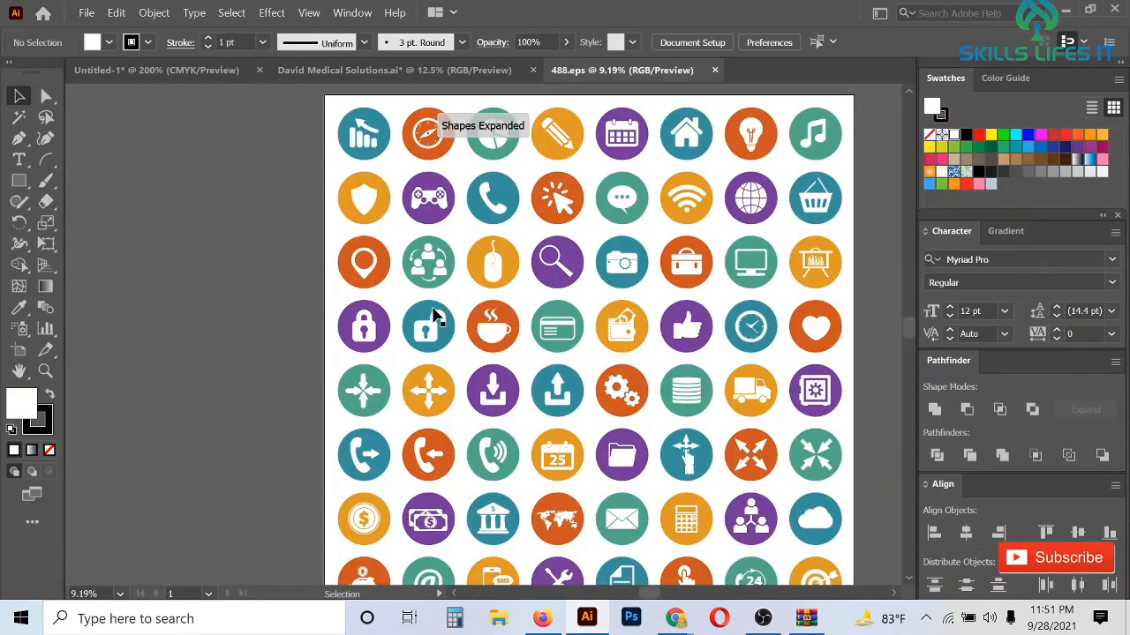
- Delete the white background shape behind the icons in 488.eps
scroll(317, 479, down, 1)
drag(398, 257, 248, 255)
key(Delete)
scroll(479, 355, down, 1)
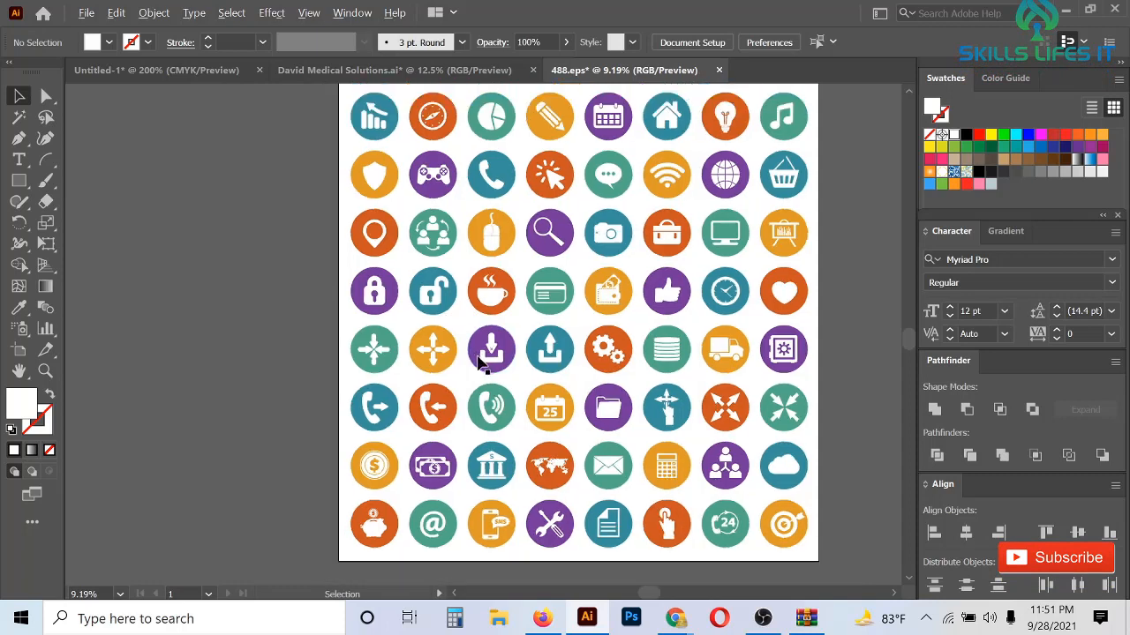
scroll(362, 371, up, 1)
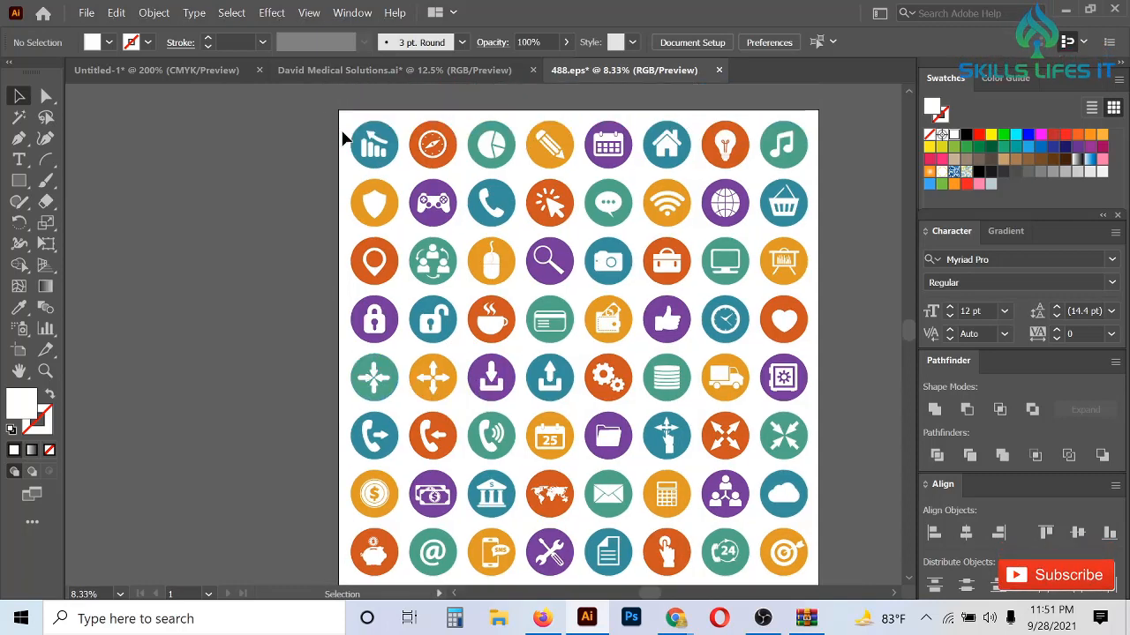
- Select the people, location pin, phone, globe and envelope icons with their circles and bring them into the Untitled-1 document
click(439, 290)
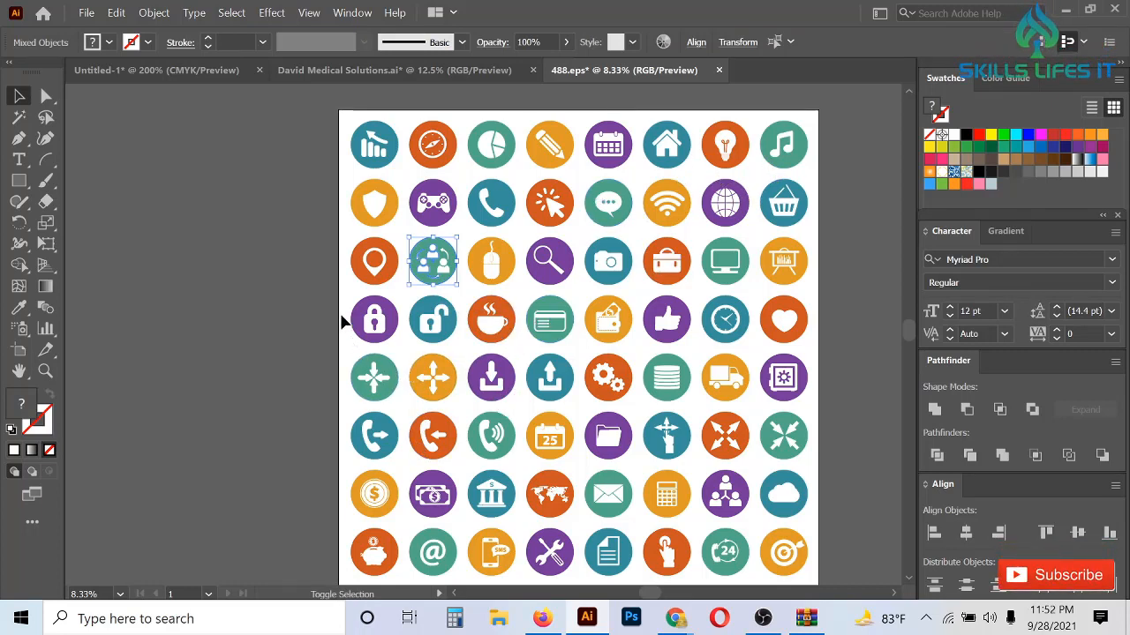
shift+click(393, 279)
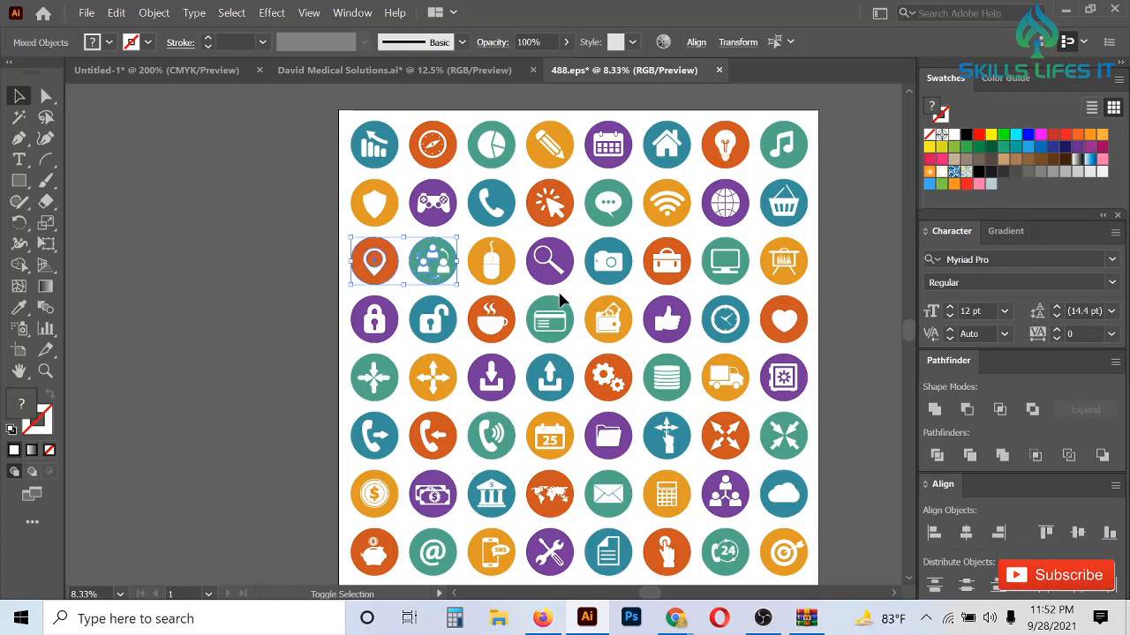
shift+click(496, 204)
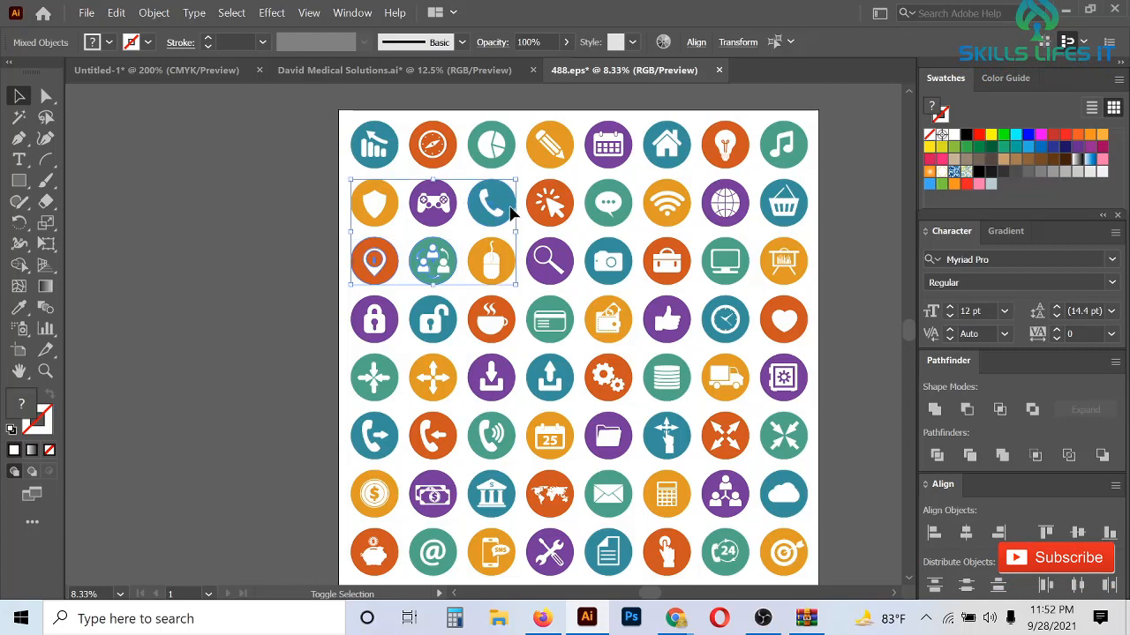
shift+click(739, 223)
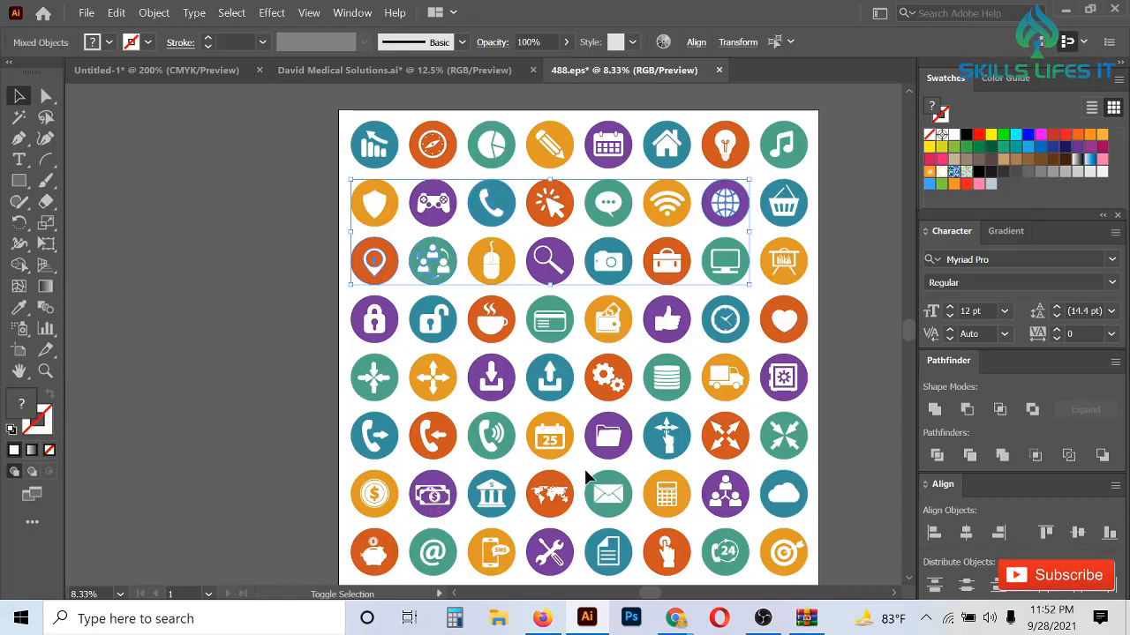
shift+click(621, 520)
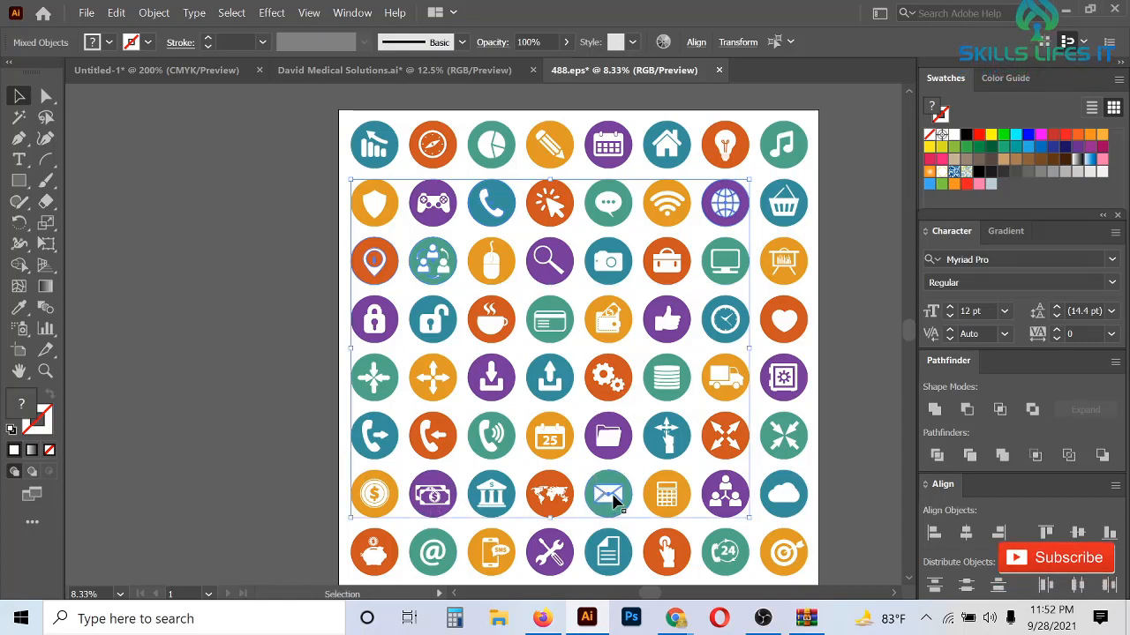
drag(615, 500, 175, 79)
drag(471, 395, 471, 395)
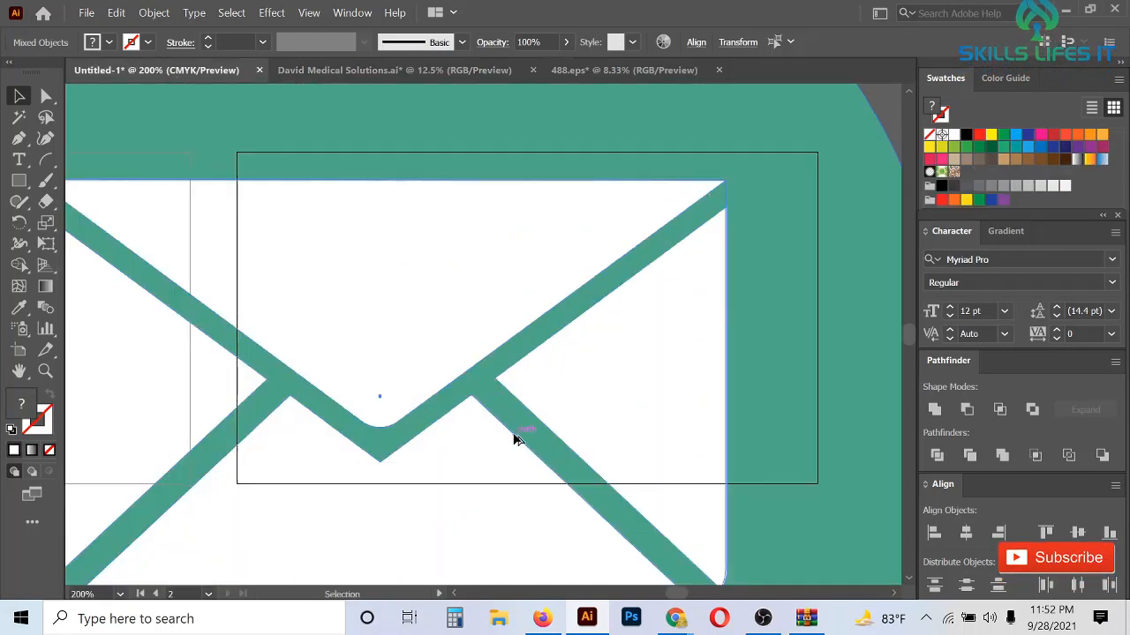
- Scale the five imported icons down proportionally and move them close to the business card artboards
scroll(514, 433, down, 7)
scroll(514, 436, down, 3)
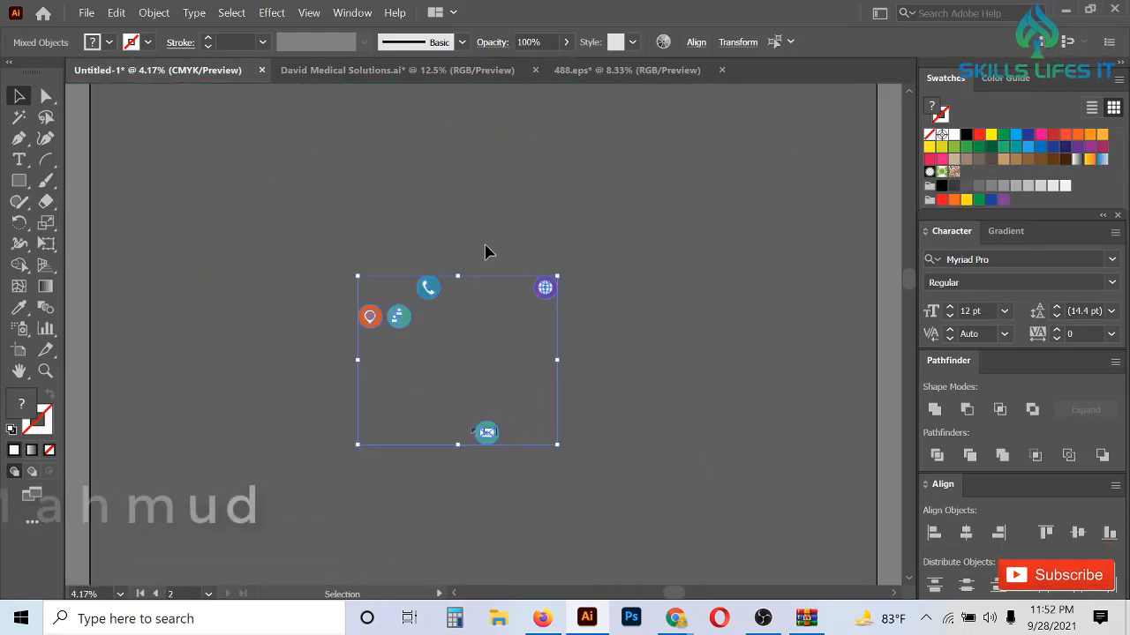
drag(456, 273, 460, 353)
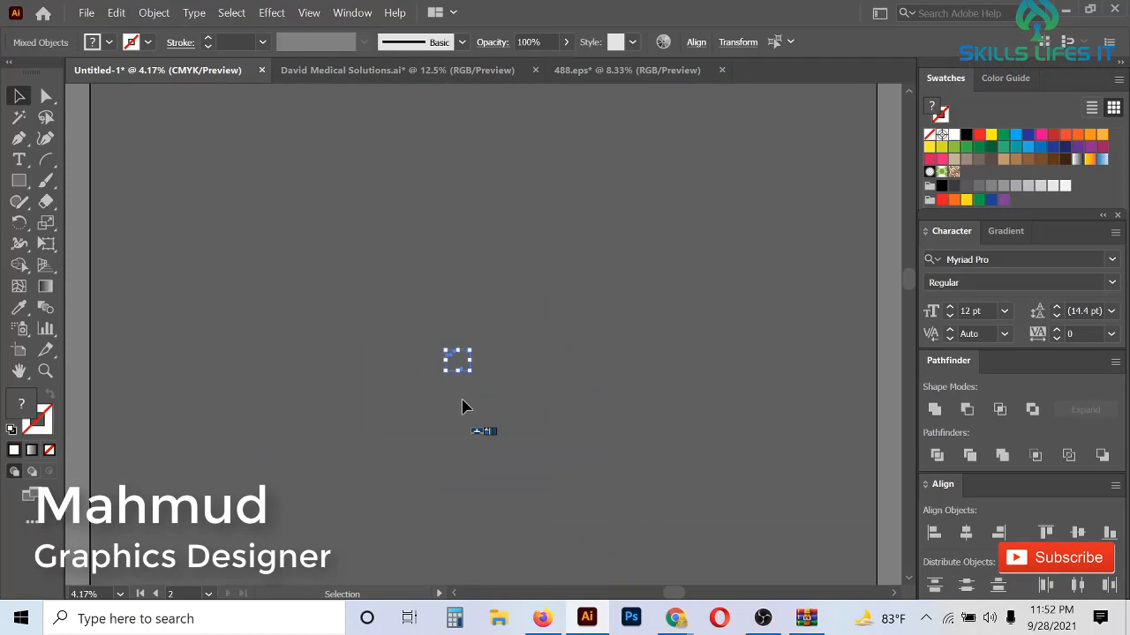
scroll(465, 406, up, 4)
drag(457, 282, 651, 542)
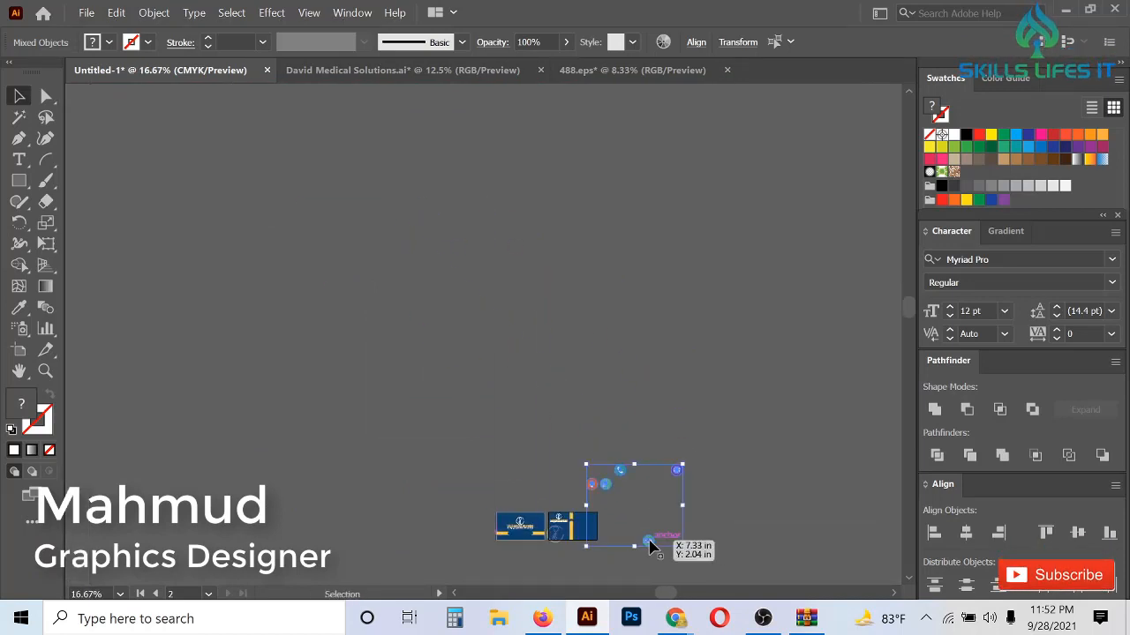
- Shrink the five icons further to suit the card, place them beside the back card and deselect them
scroll(650, 537, down, 1)
scroll(651, 532, up, 3)
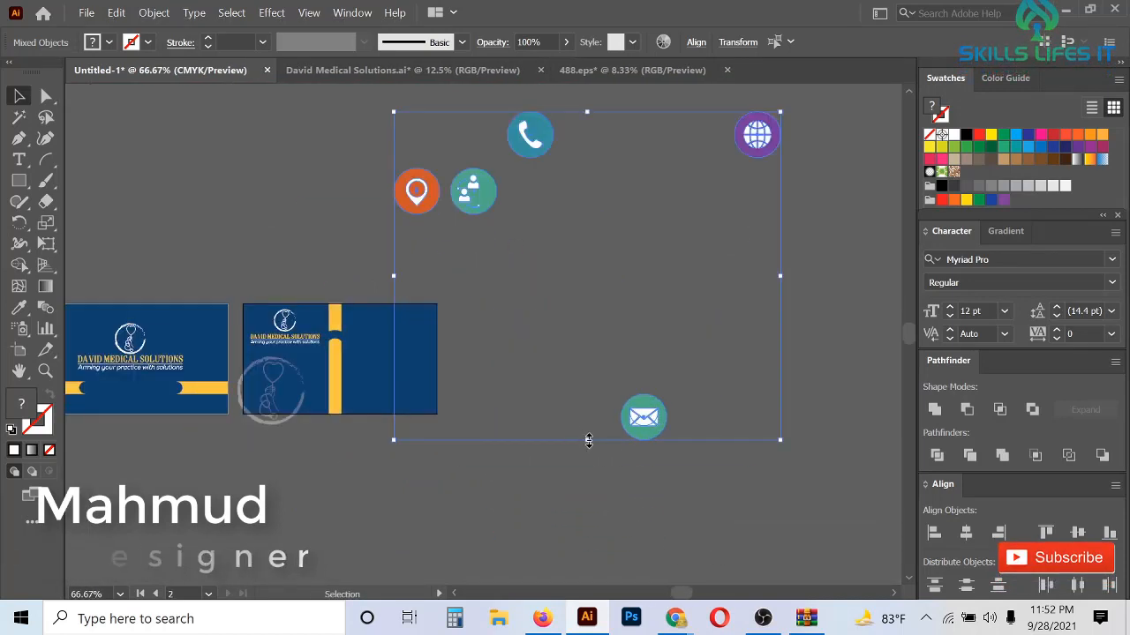
drag(586, 440, 545, 309)
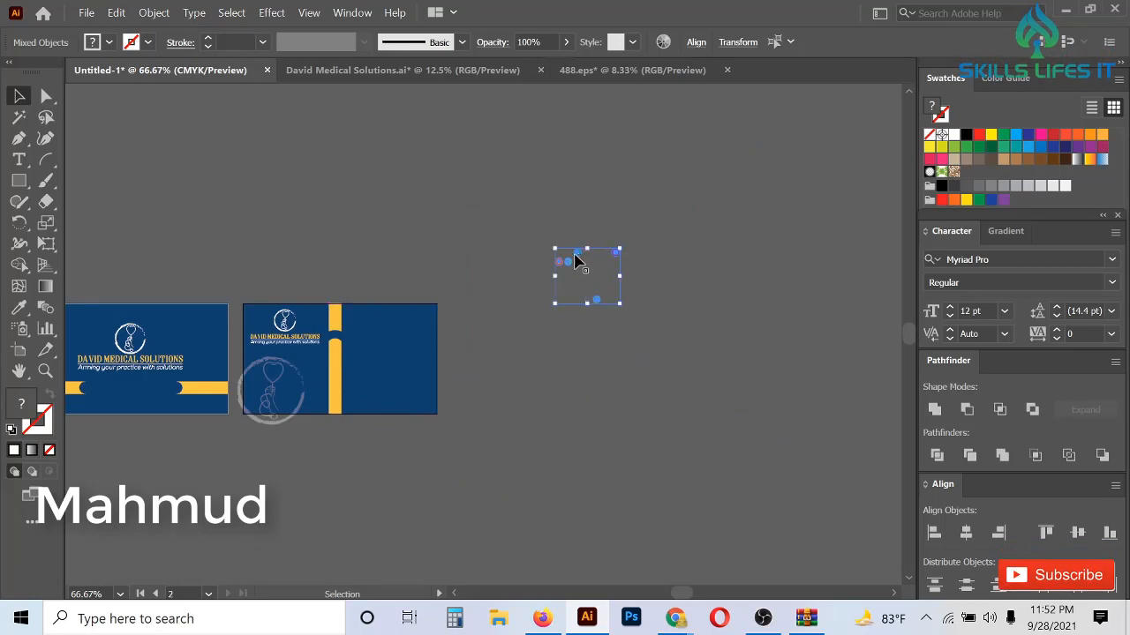
drag(575, 260, 492, 388)
scroll(227, 399, up, 3)
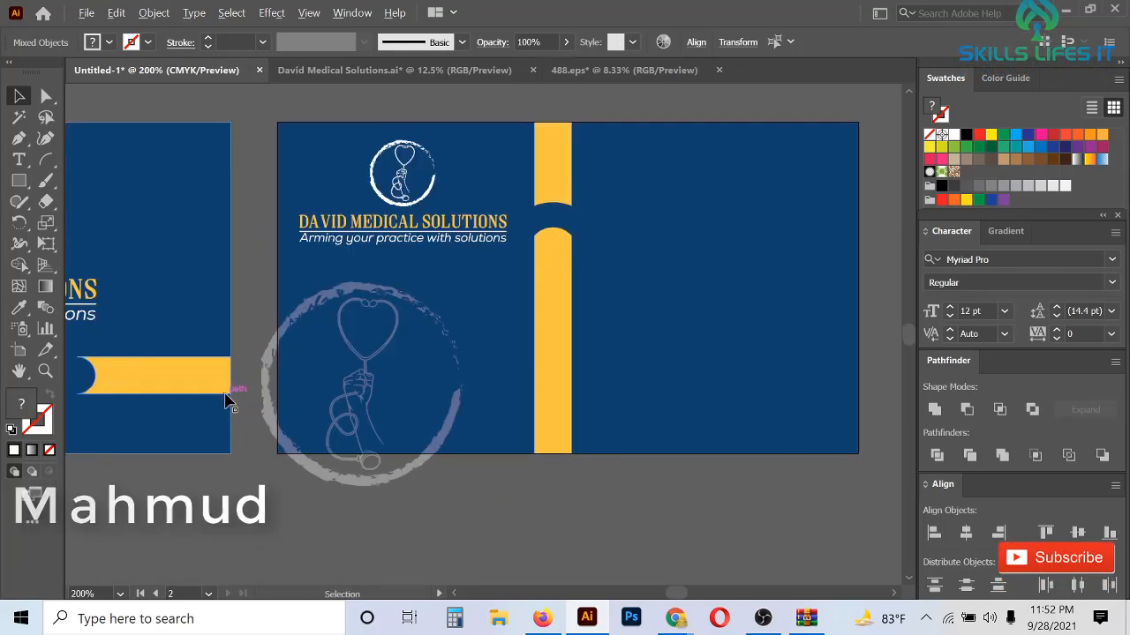
scroll(226, 399, down, 3)
click(754, 416)
scroll(756, 418, up, 5)
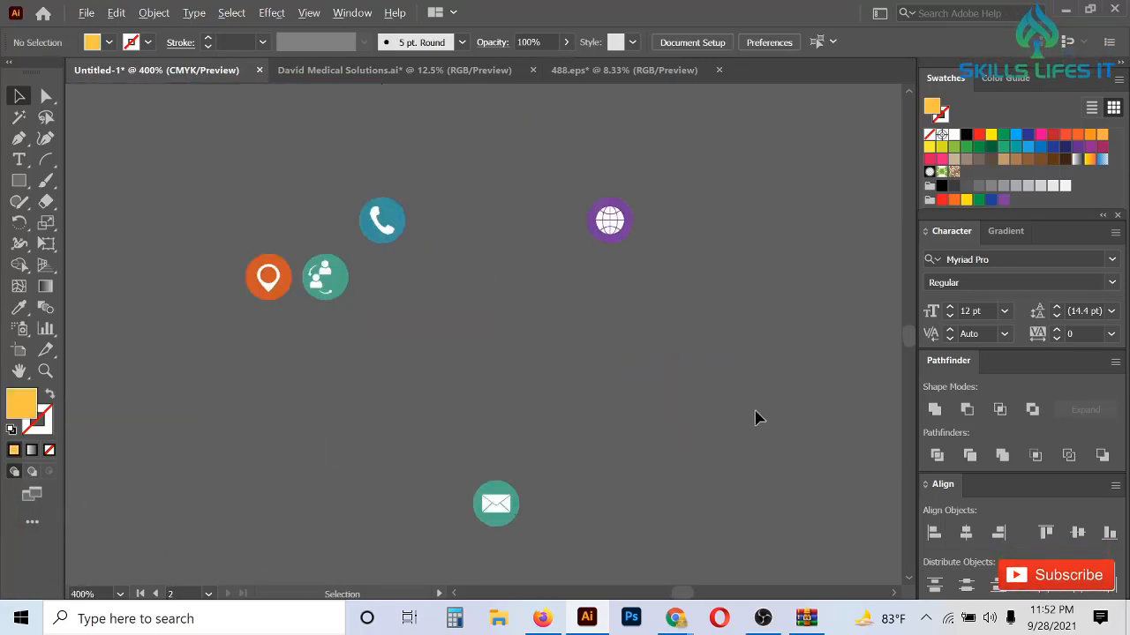
scroll(755, 418, down, 3)
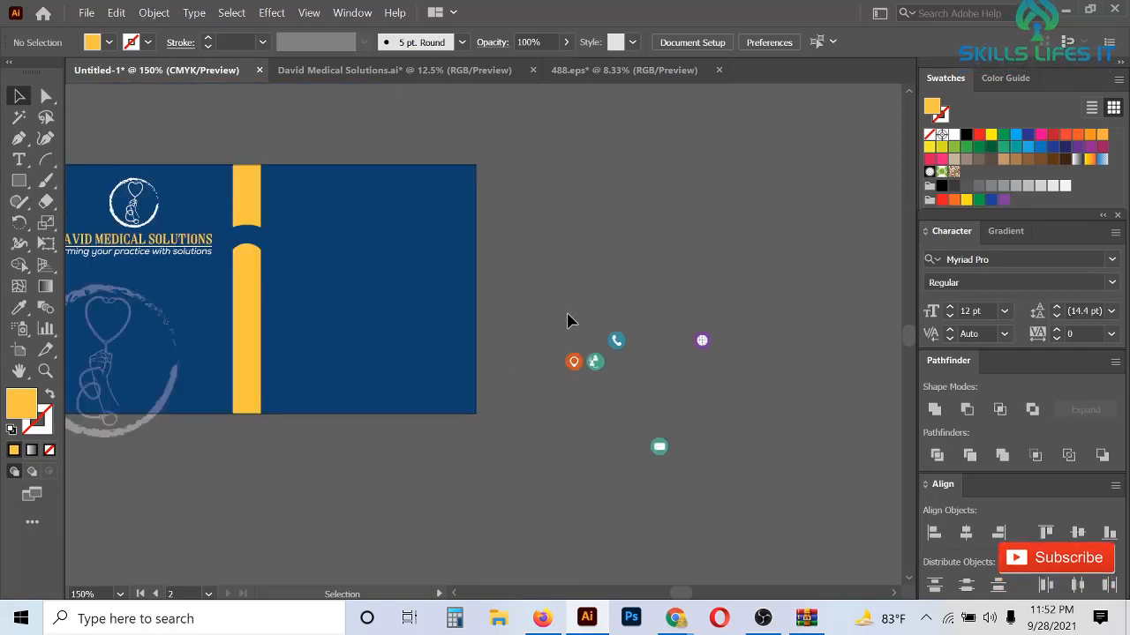
- Delete the lower person and both curved arrows from the green people icon, keeping the upper person
scroll(608, 371, up, 10)
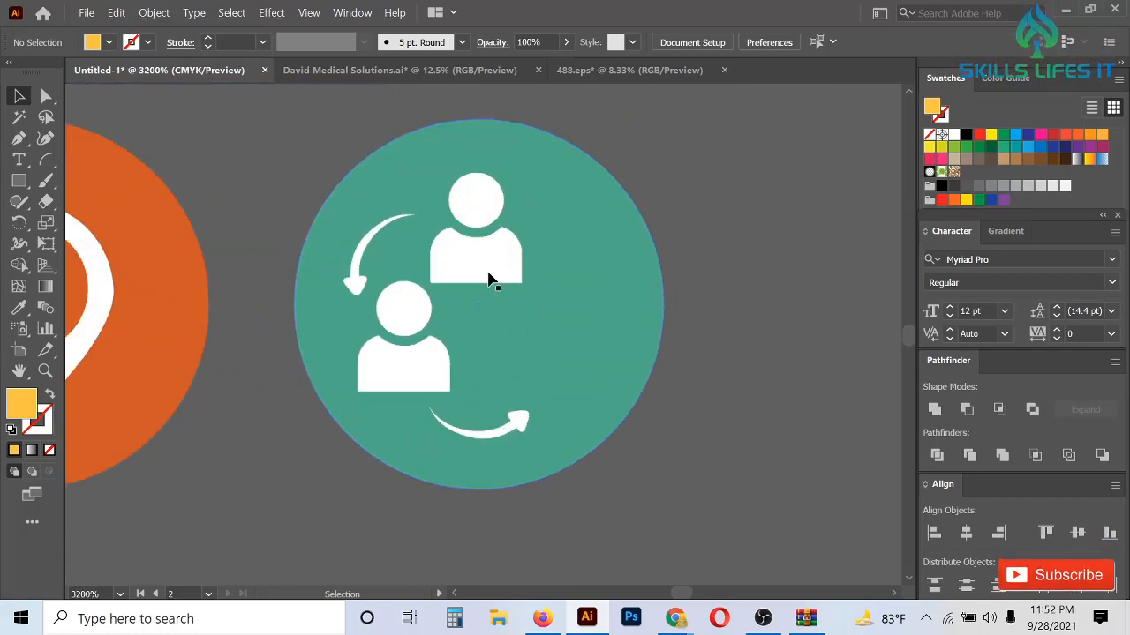
click(490, 275)
scroll(490, 273, up, 2)
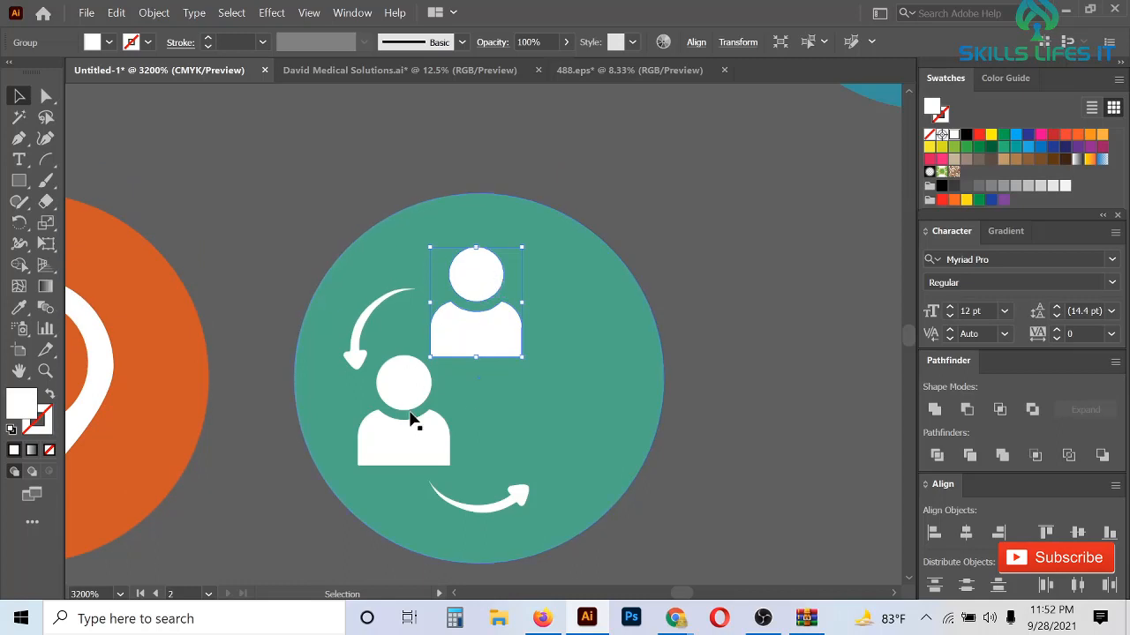
click(421, 468)
click(421, 467)
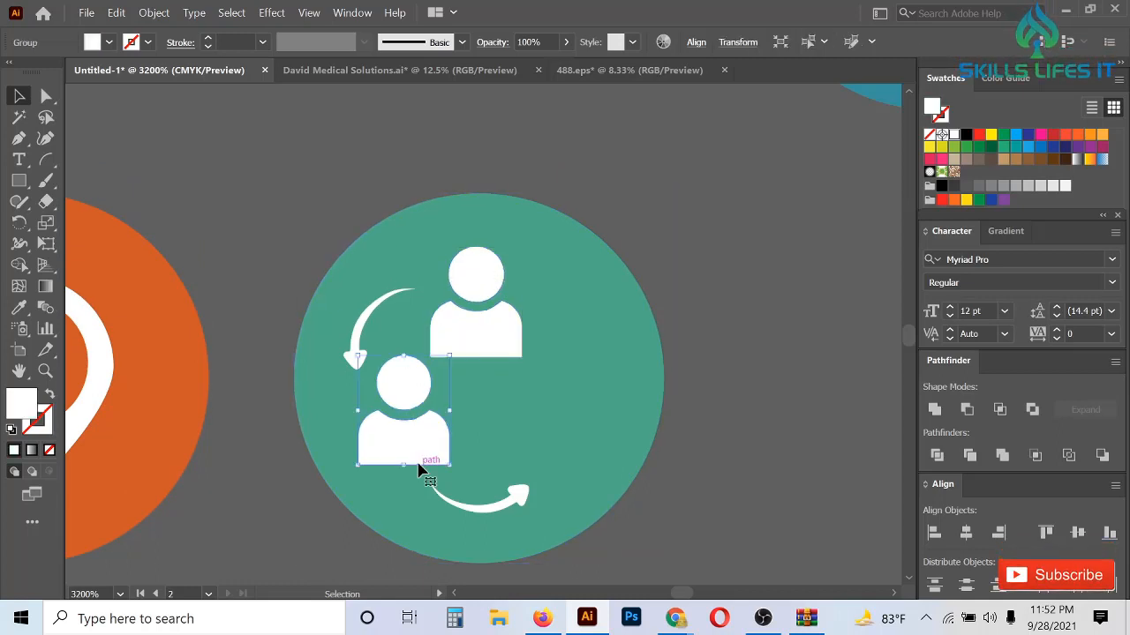
key(Delete)
click(359, 360)
key(Delete)
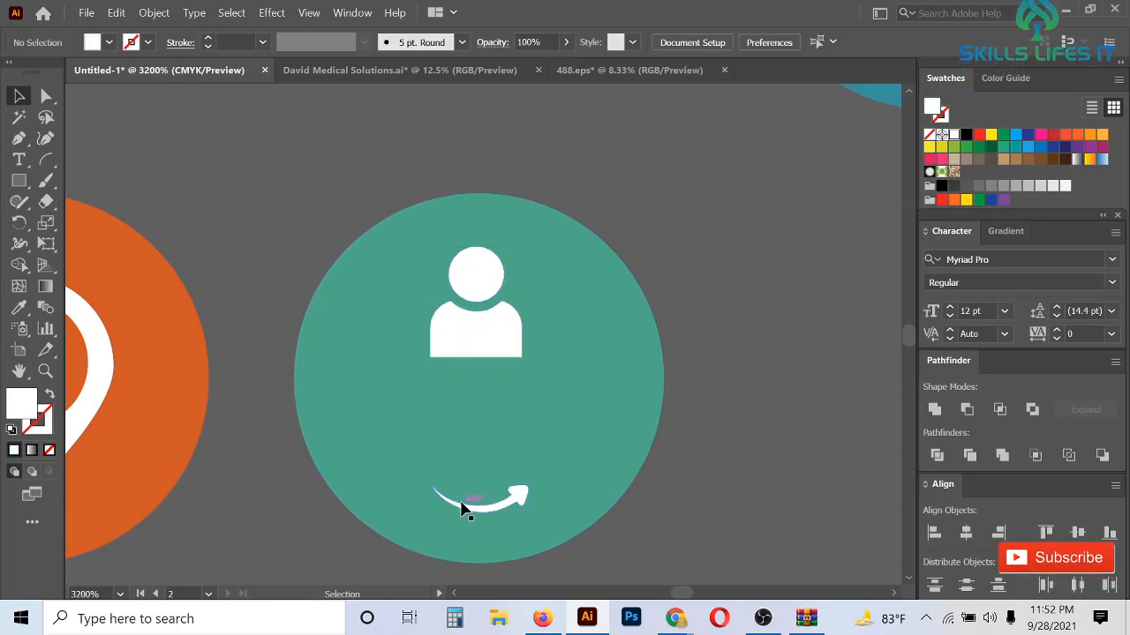
click(461, 507)
key(Delete)
- Enlarge and centre the remaining person in the green circle, and group the two shapes
click(497, 347)
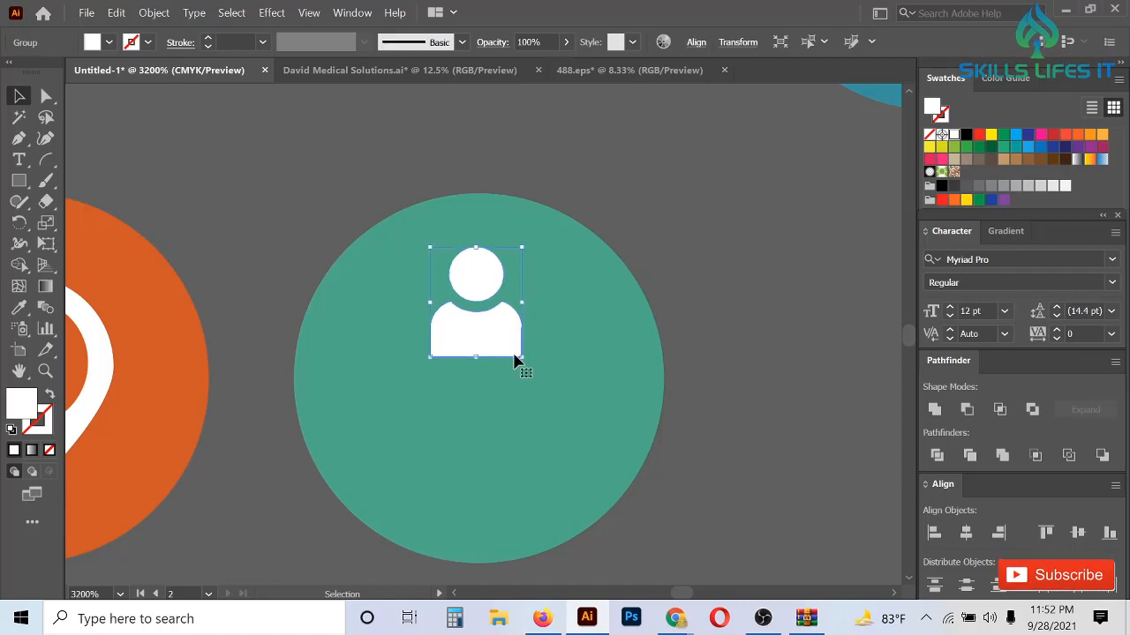
drag(516, 360, 514, 423)
scroll(744, 392, down, 4)
shift+click(714, 399)
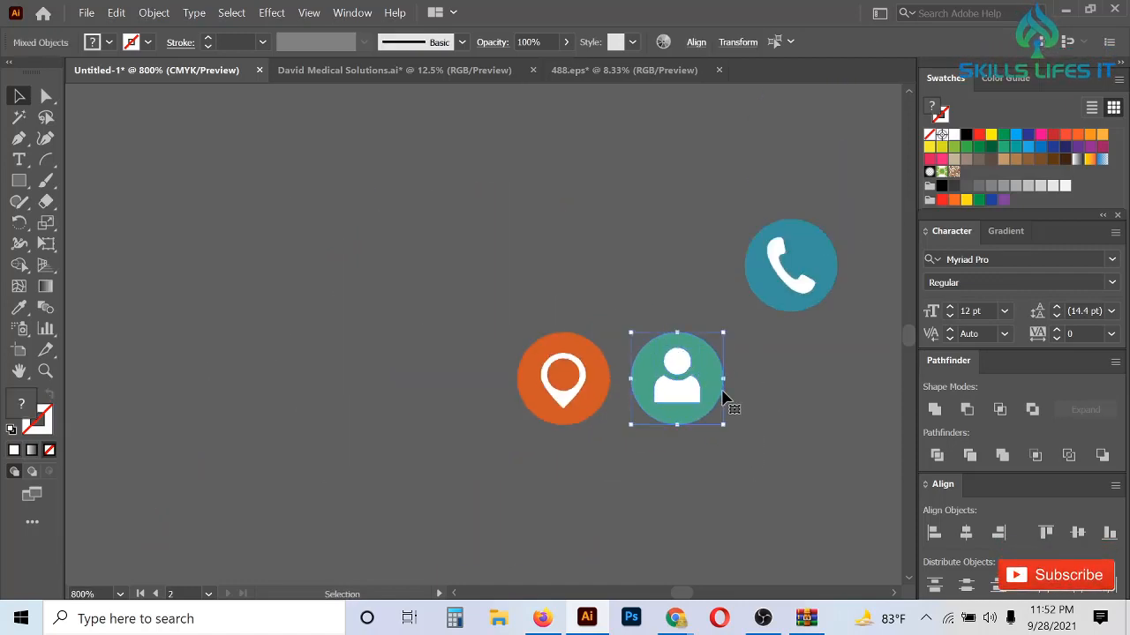
right_click(773, 406)
click(813, 253)
- Move the person icon onto the upper gold band of the back card, enlarge it slightly and nudge it up
scroll(806, 446, down, 4)
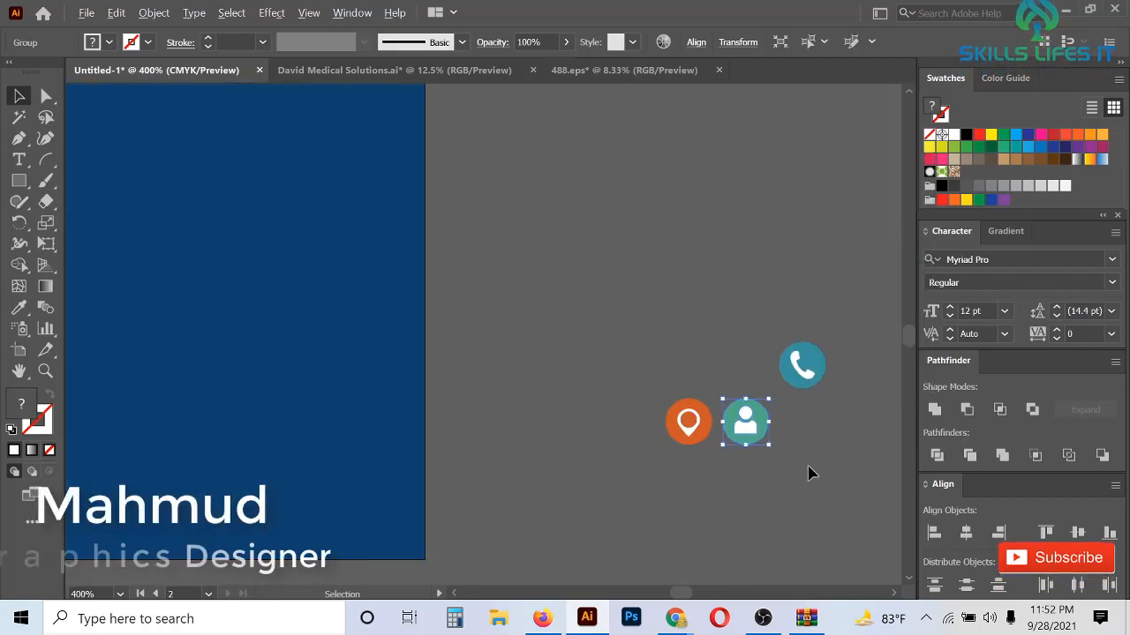
drag(781, 448, 770, 441)
drag(571, 395, 303, 216)
scroll(285, 181, up, 4)
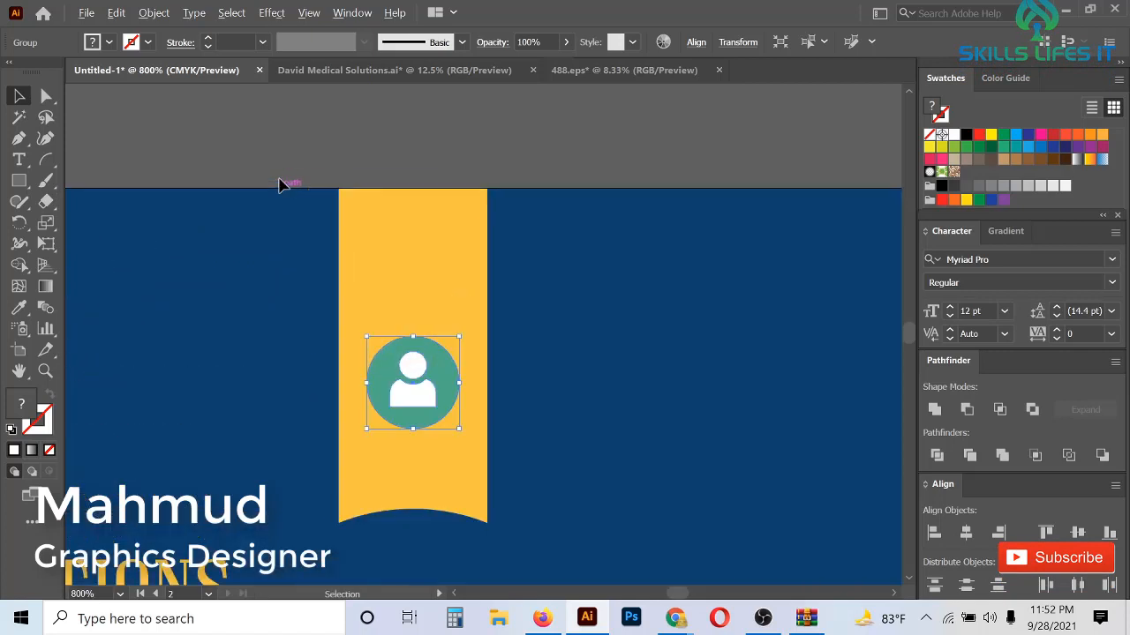
drag(463, 431, 476, 466)
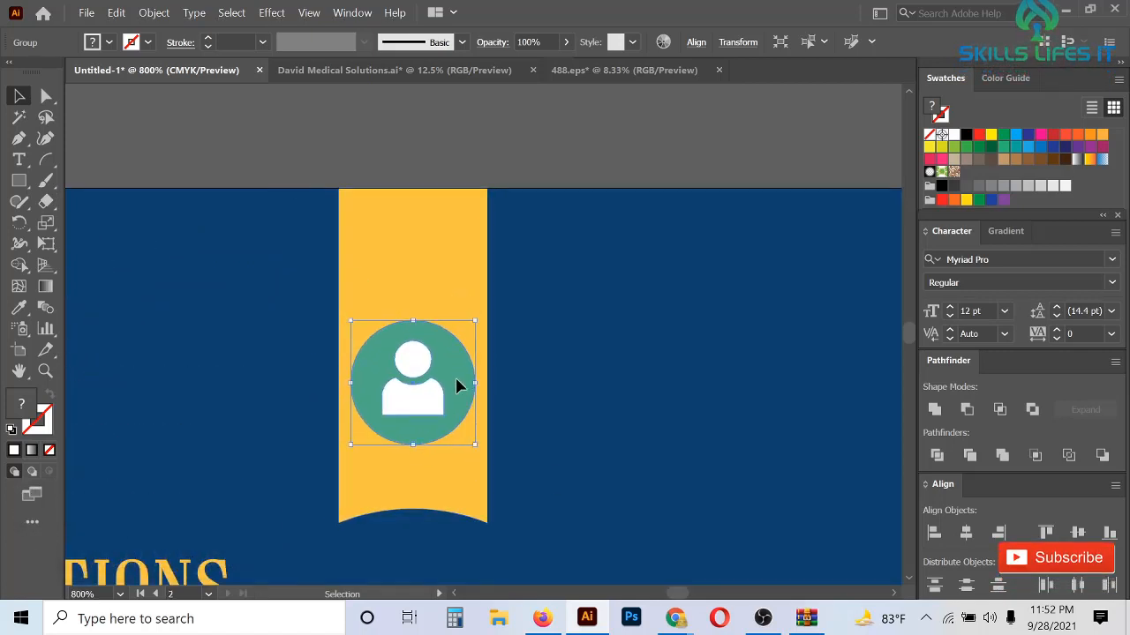
drag(456, 380, 455, 369)
- Recolour the green circle behind the person icon with the dark blue sampled from the card background, and deselect it
click(45, 96)
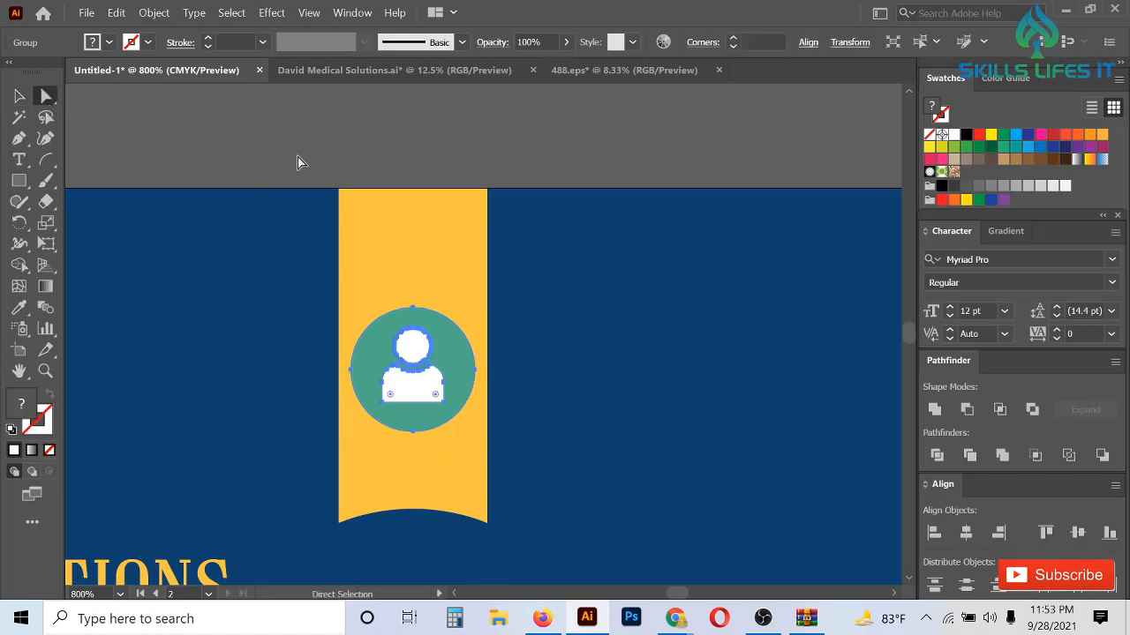
click(298, 162)
click(441, 344)
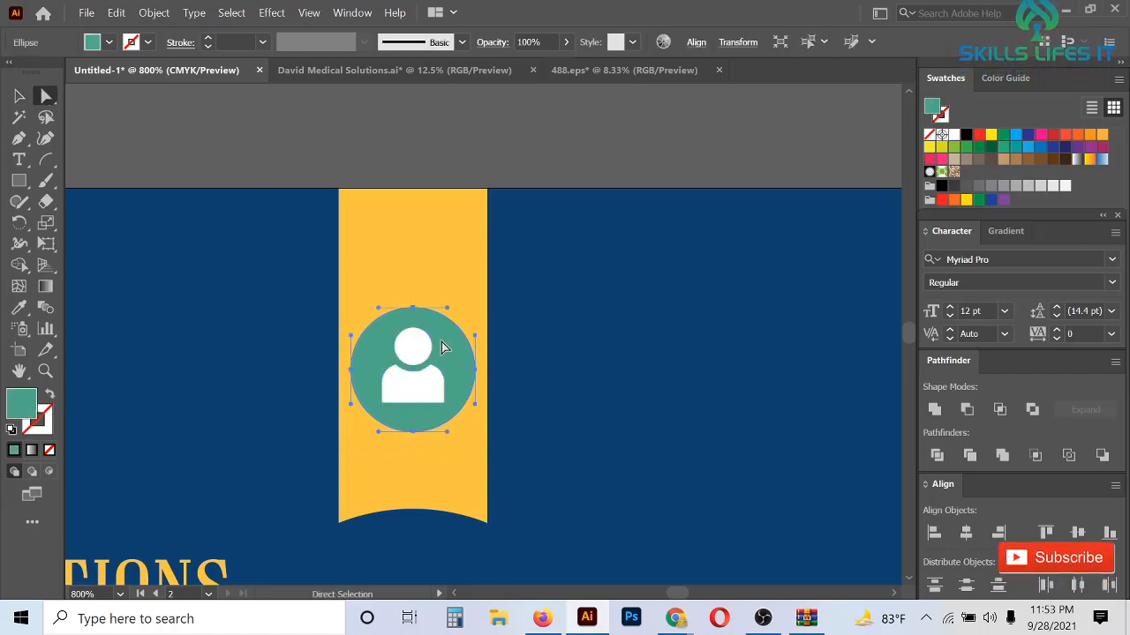
click(21, 308)
click(242, 303)
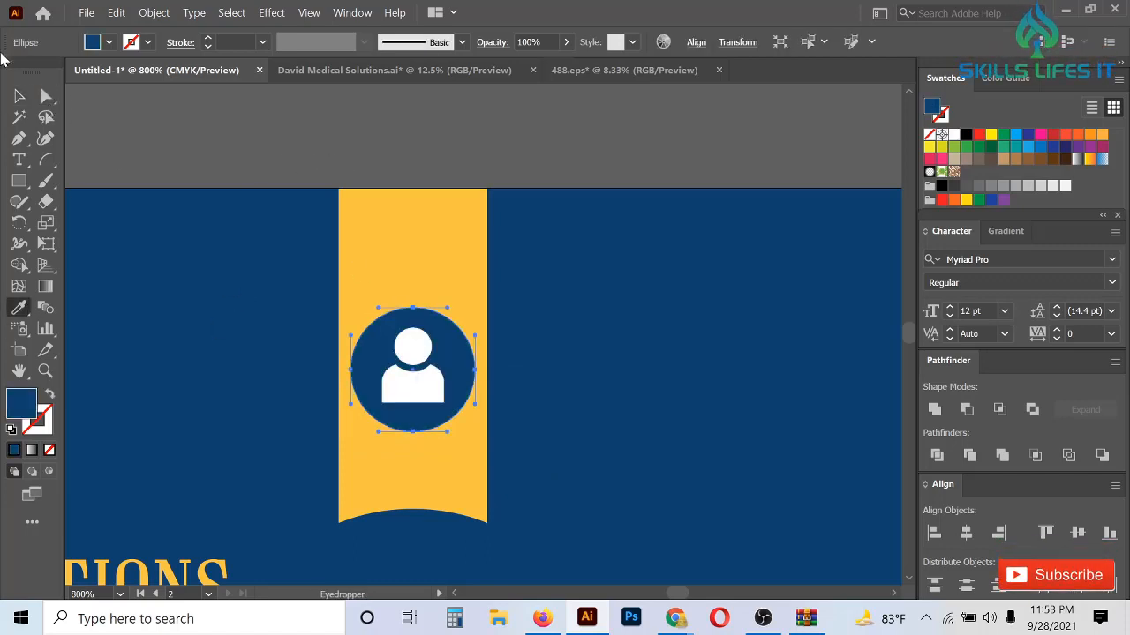
click(46, 96)
click(491, 189)
- Move the phone icon and the envelope icon onto the lower gold band of the back card, with the envelope below the phone
scroll(492, 189, down, 5)
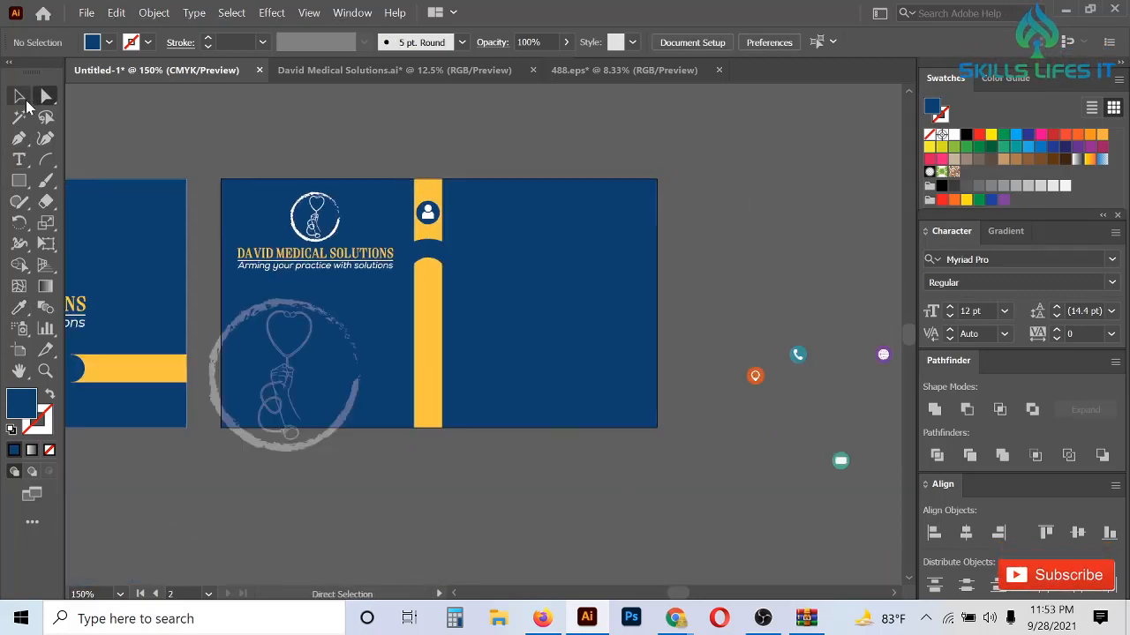
click(20, 97)
scroll(781, 477, up, 1)
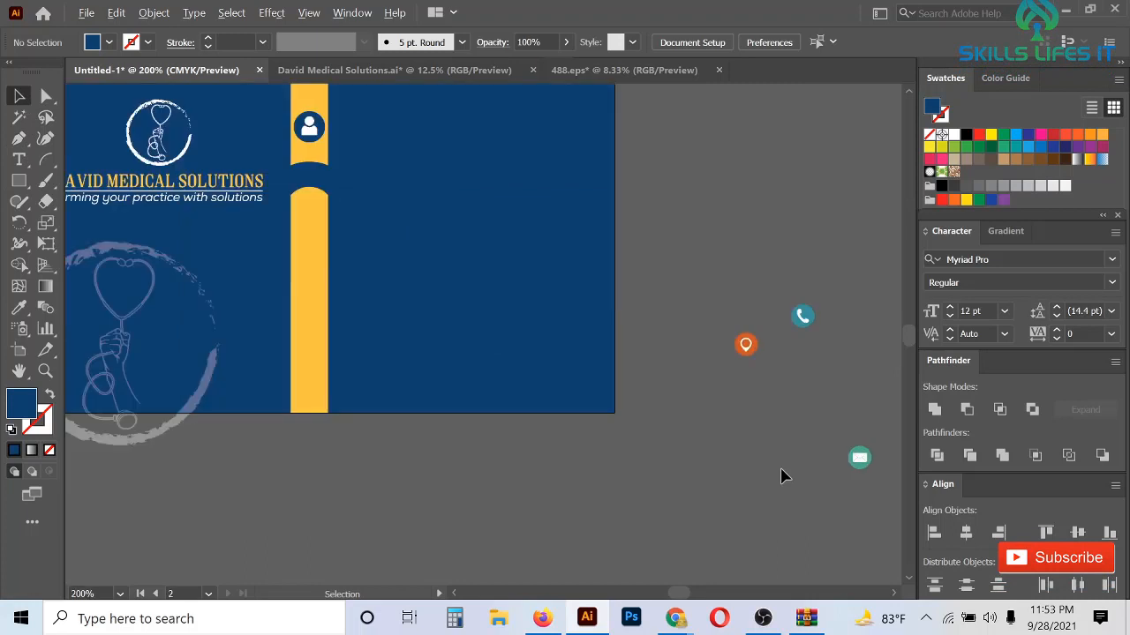
drag(838, 348, 311, 226)
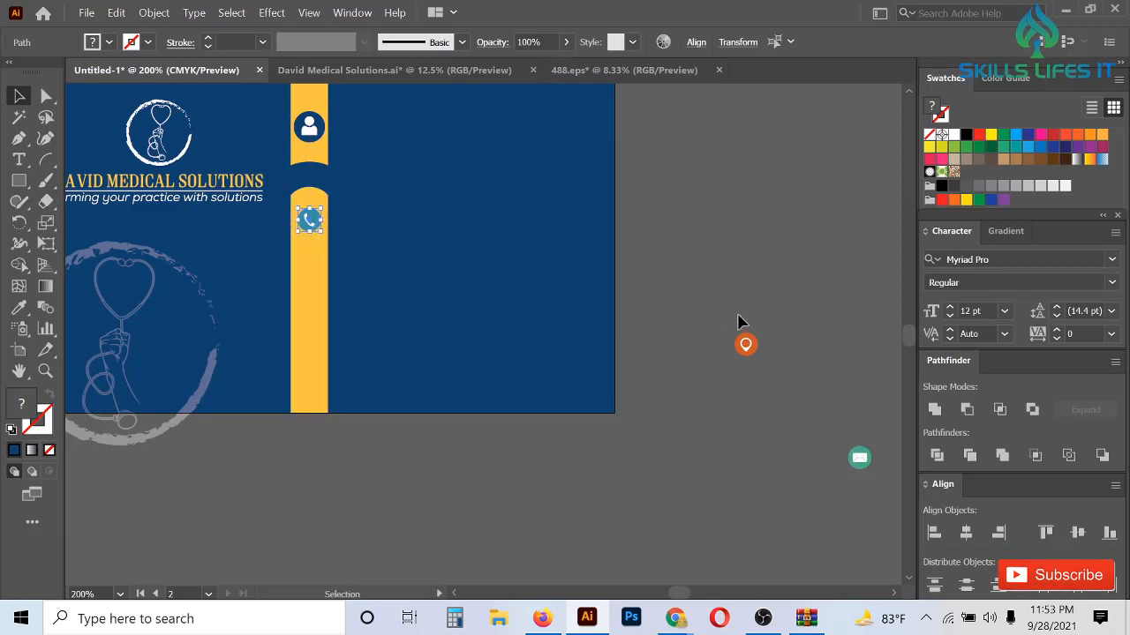
scroll(739, 322, down, 1)
scroll(714, 405, up, 1)
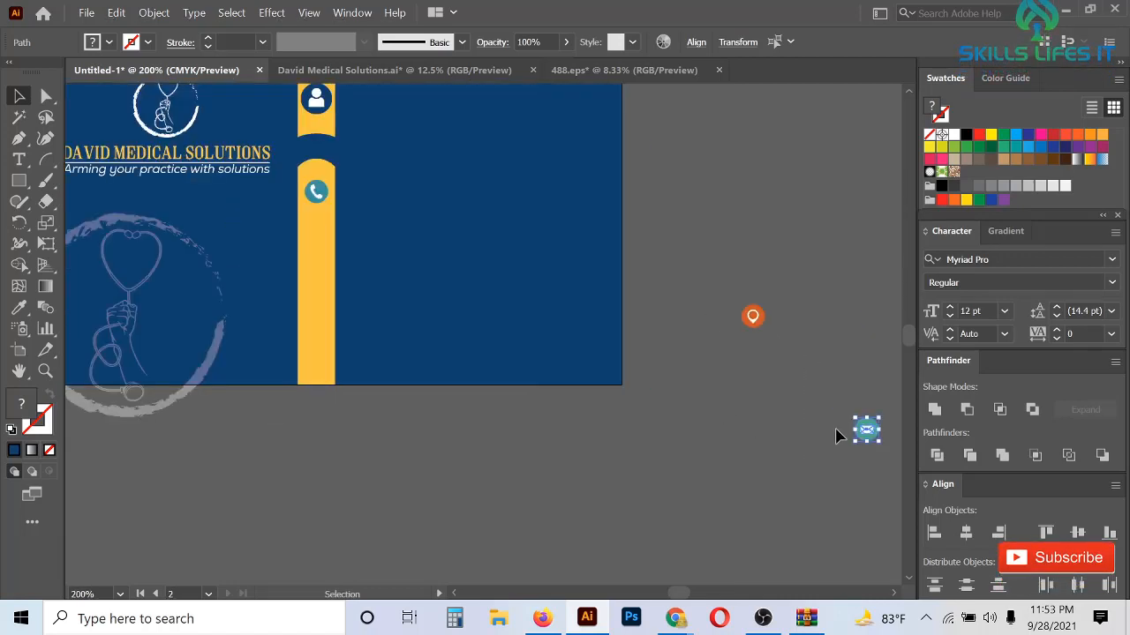
drag(866, 431, 317, 237)
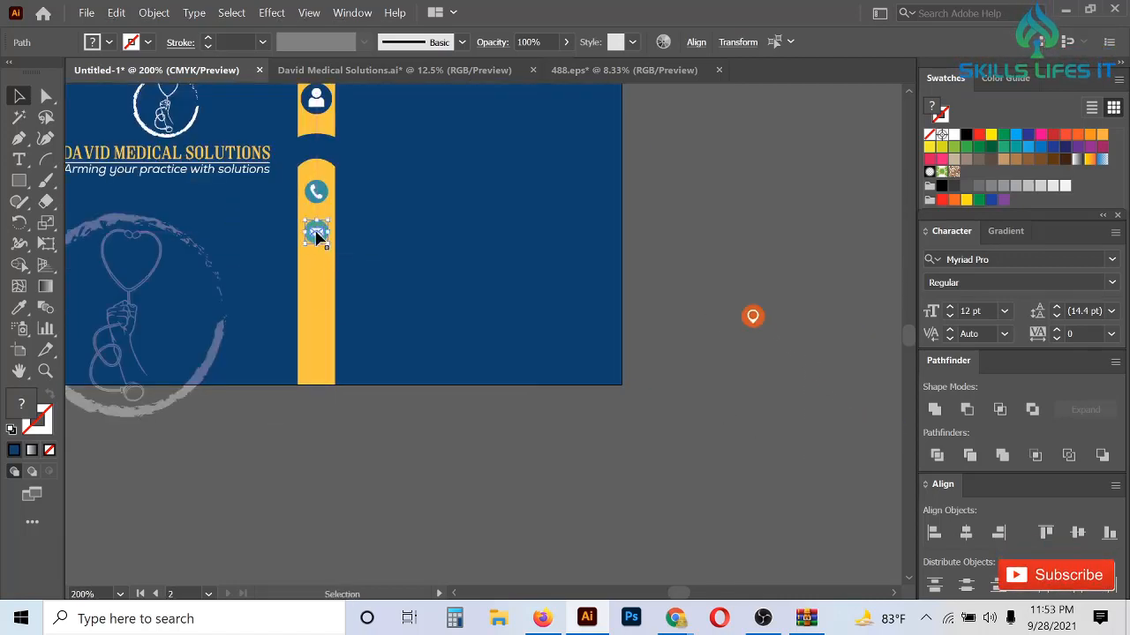
- Move the purple globe icon and the orange location icon onto the lower gold band, beneath the envelope icon
click(316, 291)
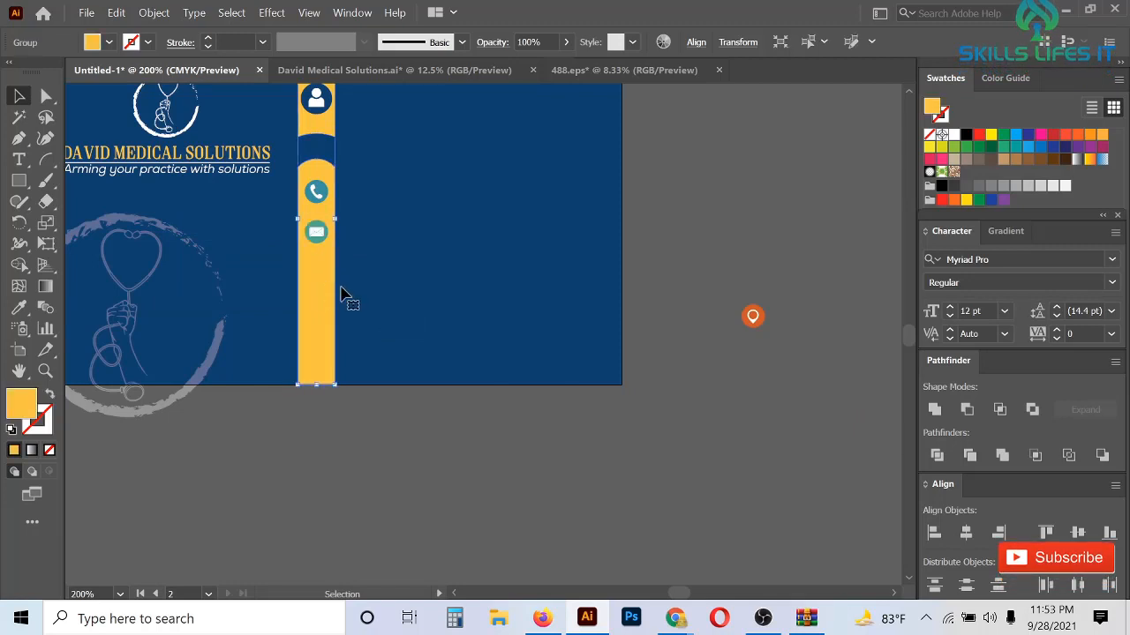
scroll(663, 300, down, 1)
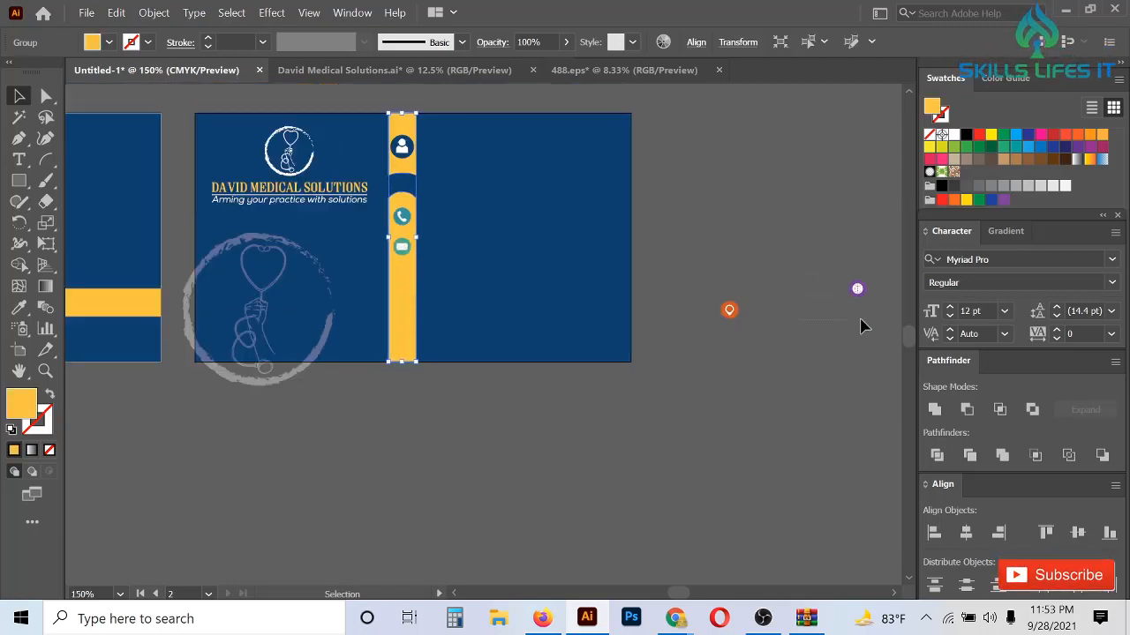
click(854, 289)
drag(858, 294, 406, 278)
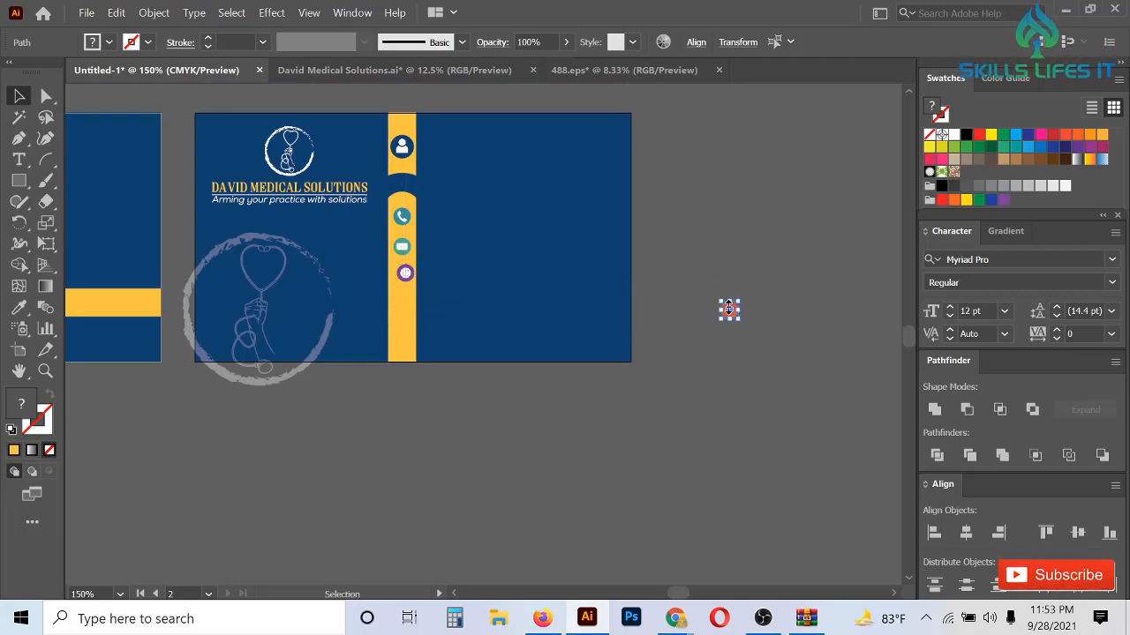
drag(729, 309, 403, 320)
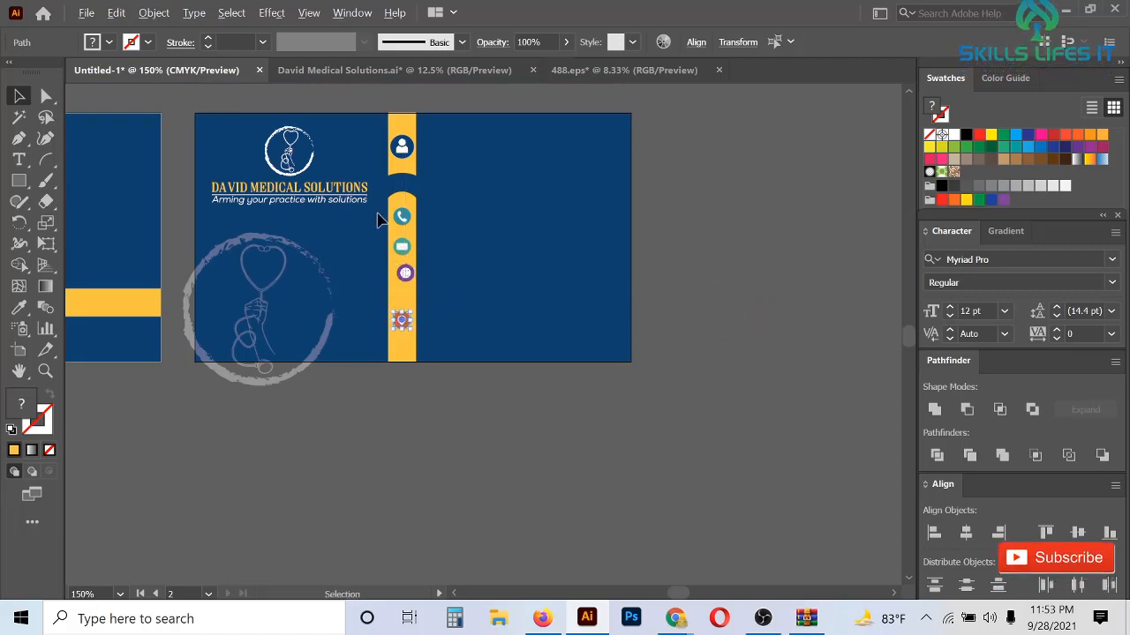
- Enlarge the phone icon from its centre so it nearly fills the width of the gold band
scroll(377, 219, up, 4)
click(524, 298)
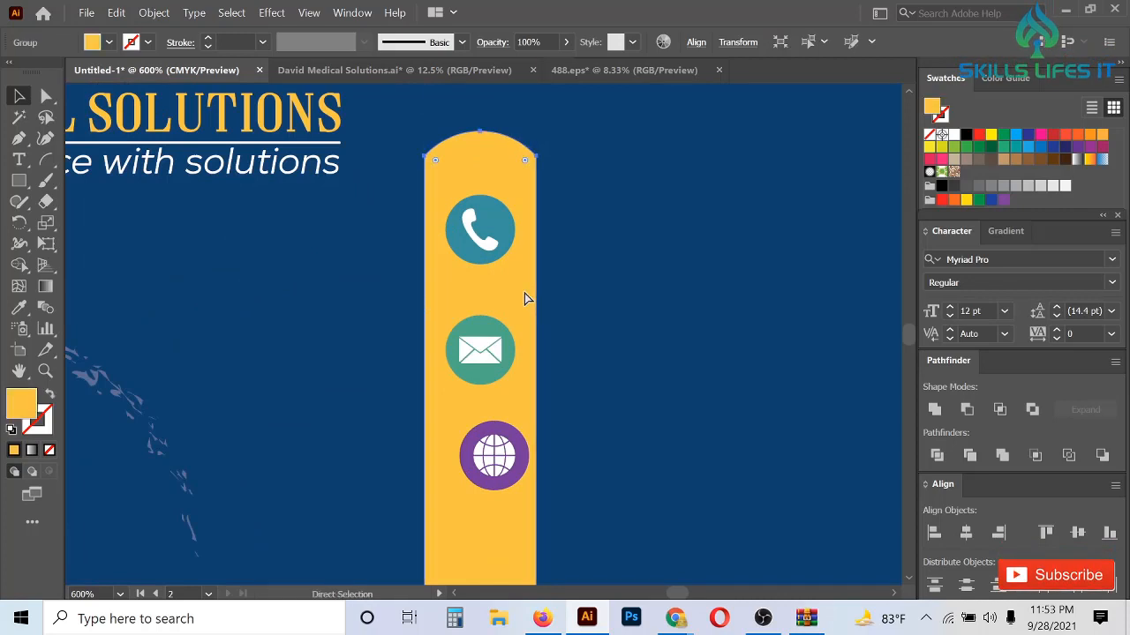
key(ctrl+shift+a)
scroll(457, 230, up, 1)
scroll(446, 237, up, 1)
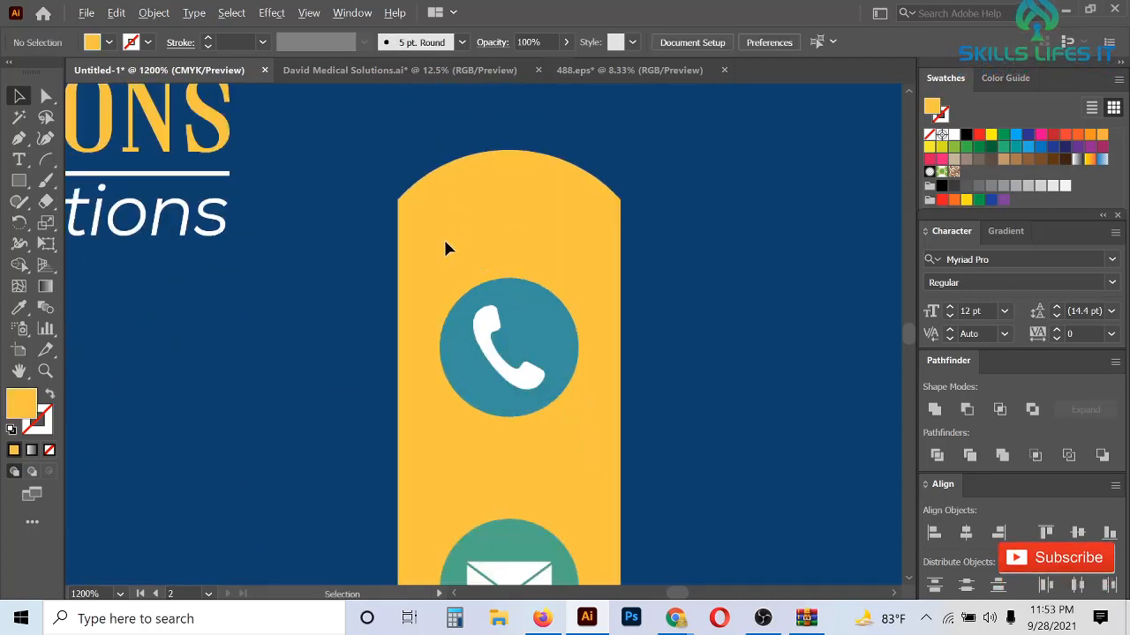
click(549, 409)
mouse_move(578, 351)
mouse_down()
mouse_move(605, 360)
mouse_move(571, 361)
mouse_up()
- Enlarge the envelope icon from its centre to the same size as the phone icon
scroll(545, 315, down, 4)
scroll(547, 344, down, 1)
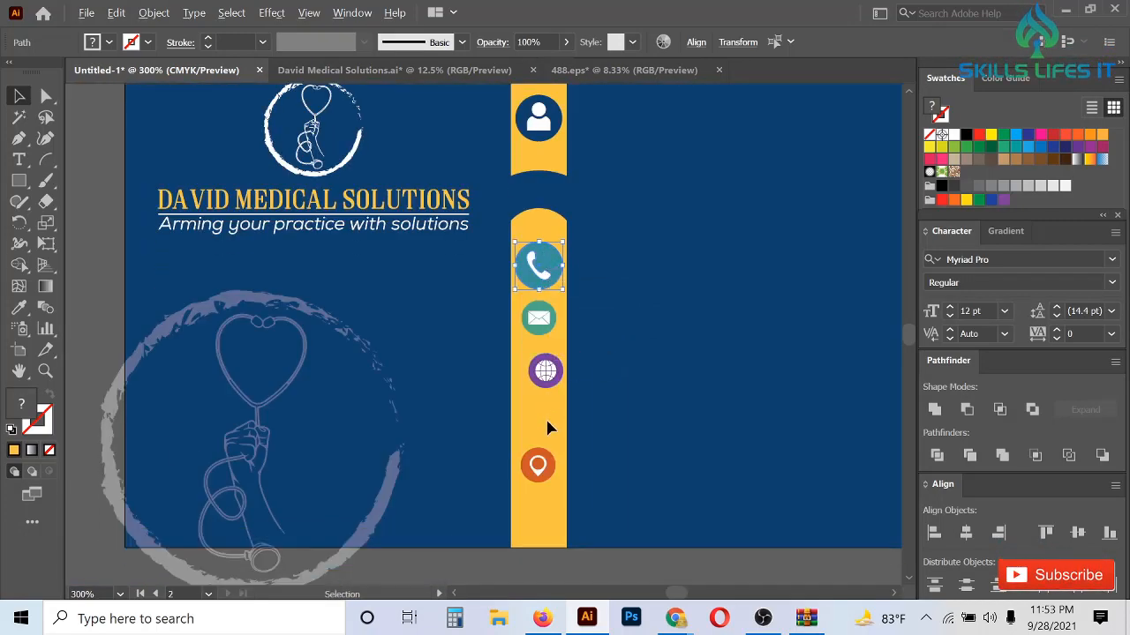
scroll(545, 417, up, 1)
click(544, 305)
scroll(547, 285, up, 2)
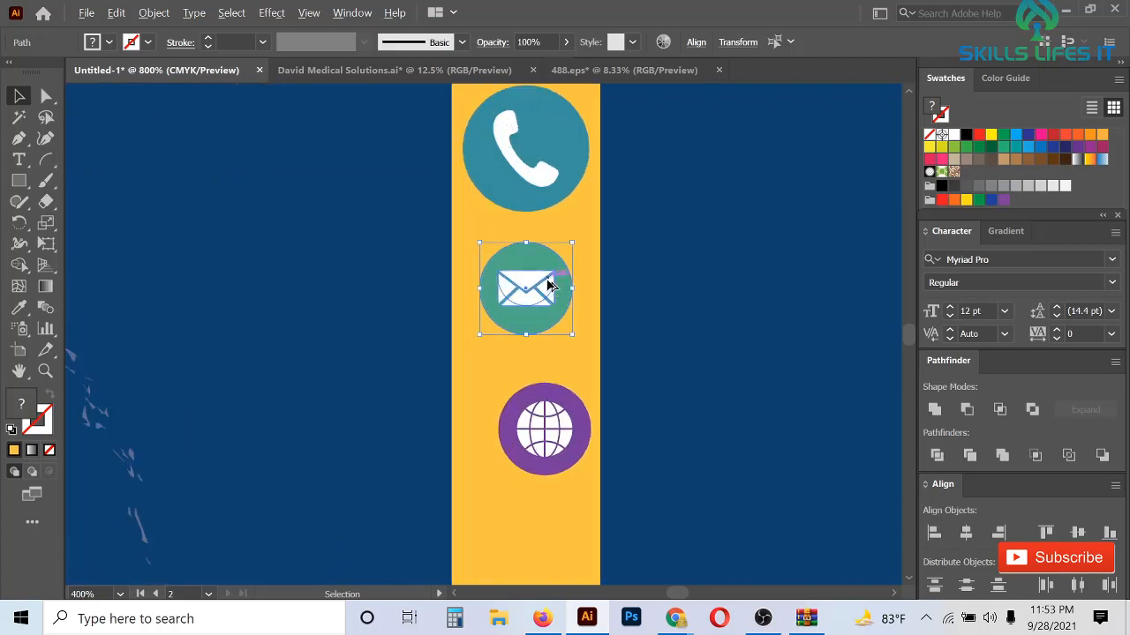
drag(573, 291, 587, 296)
- Group the shapes of the purple globe icon, enlarge it slightly and shift it towards the middle of the gold band
scroll(554, 362, down, 1)
click(556, 415)
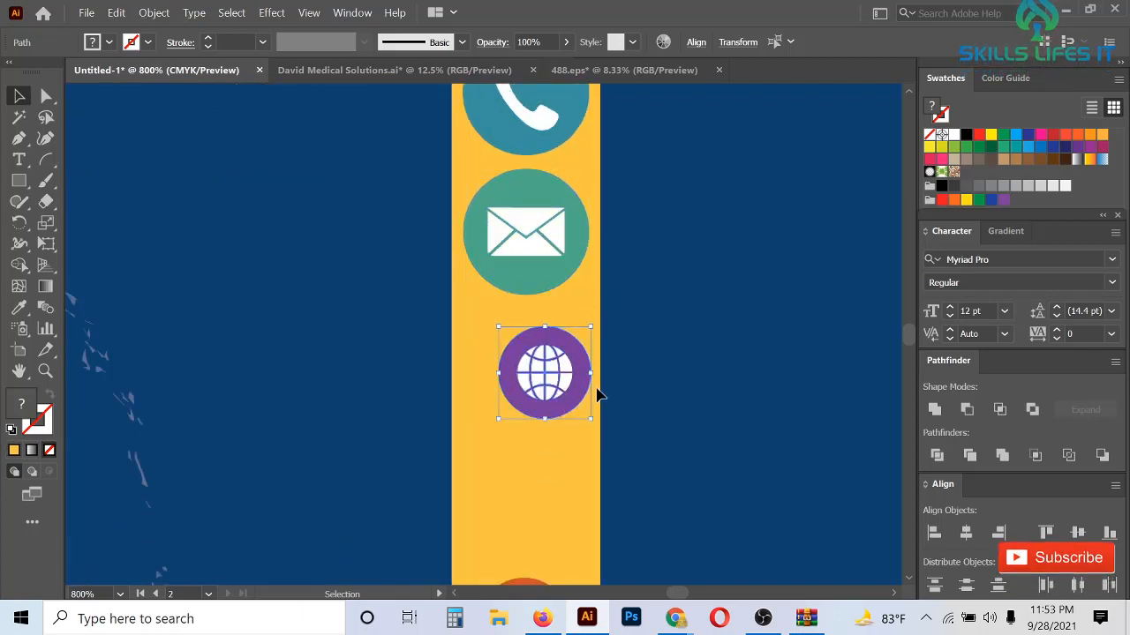
mouse_move(576, 384)
mouse_down()
mouse_move(556, 385)
mouse_move(575, 388)
mouse_up()
click(576, 452)
right_click(558, 375)
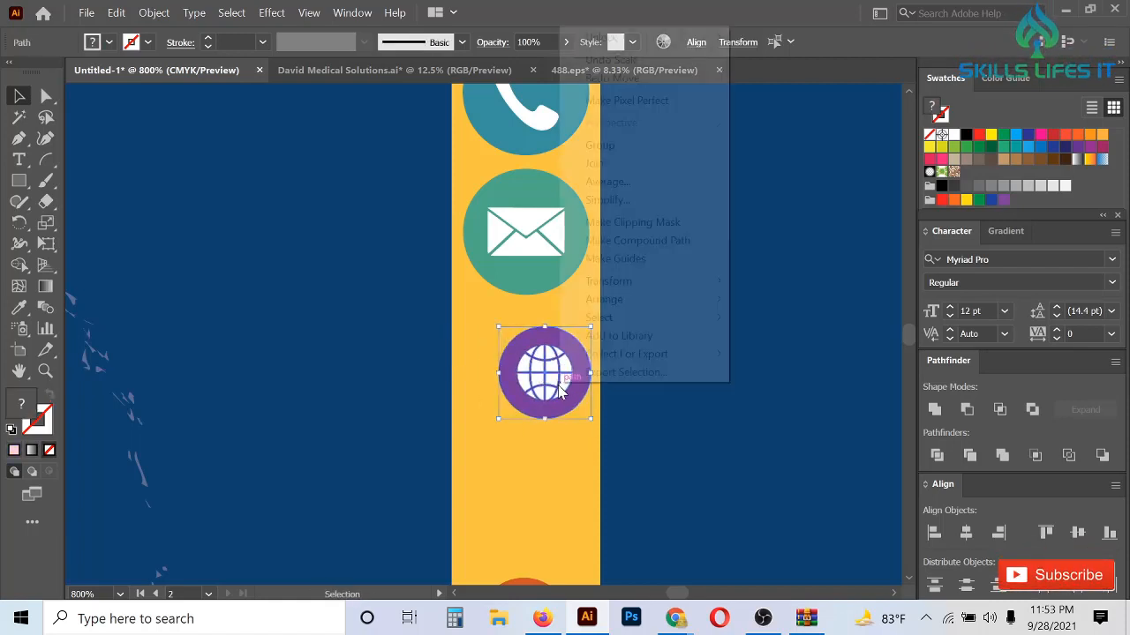
click(599, 145)
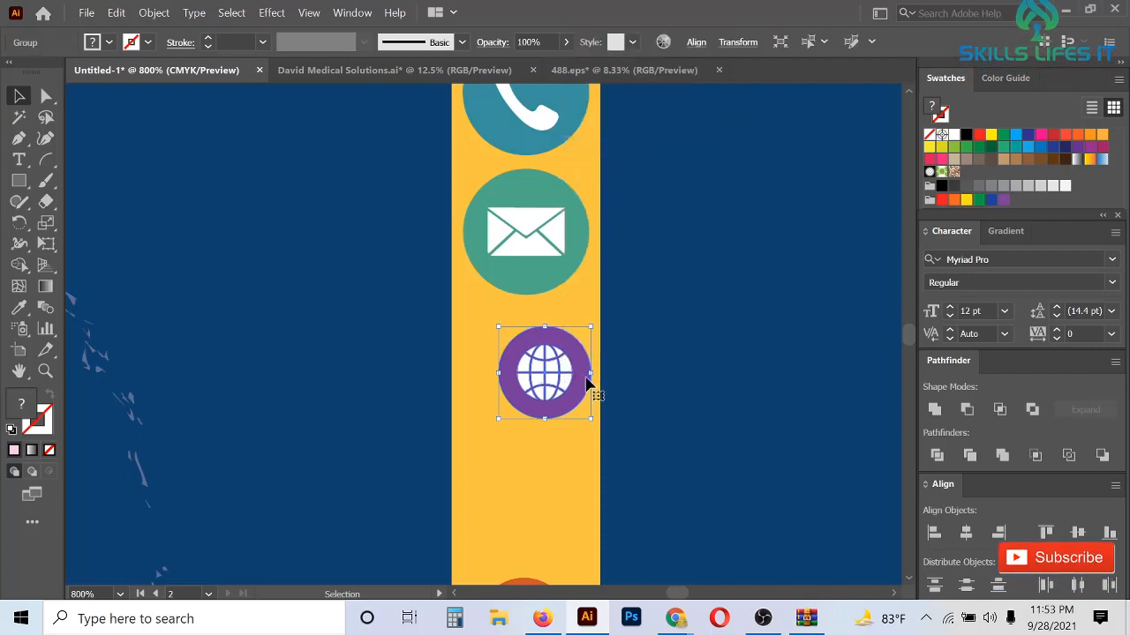
drag(600, 374, 602, 376)
drag(589, 382, 575, 383)
scroll(482, 369, down, 2)
scroll(504, 500, up, 1)
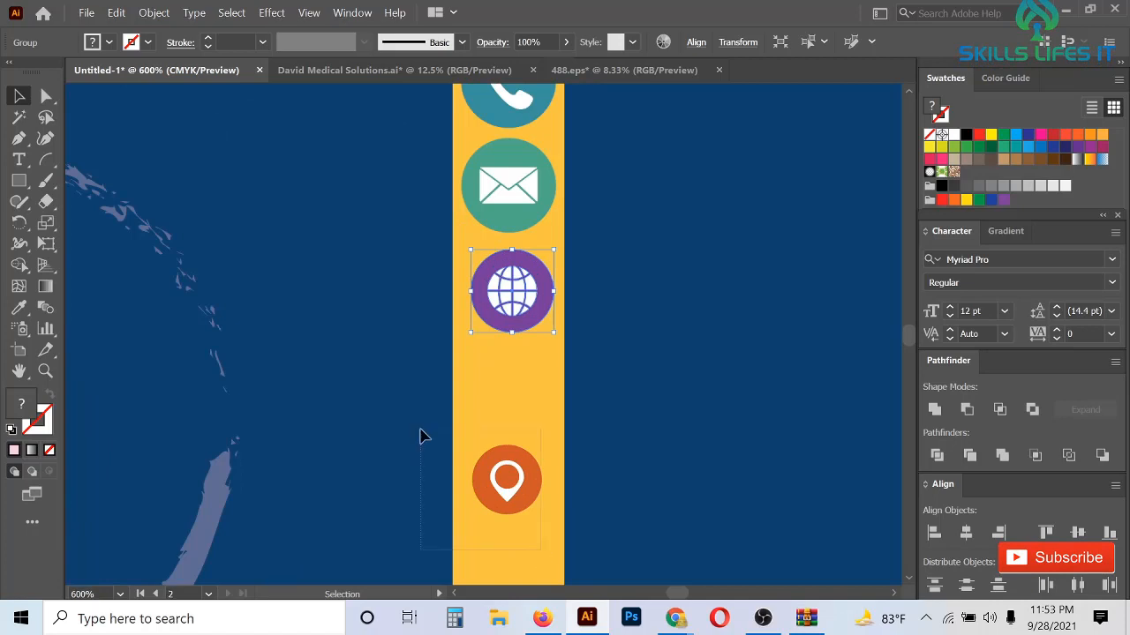
- Group the shapes of the orange location icon and enlarge it to nearly the band's width
drag(421, 433, 554, 484)
right_click(539, 509)
click(617, 269)
scroll(504, 394, down, 2)
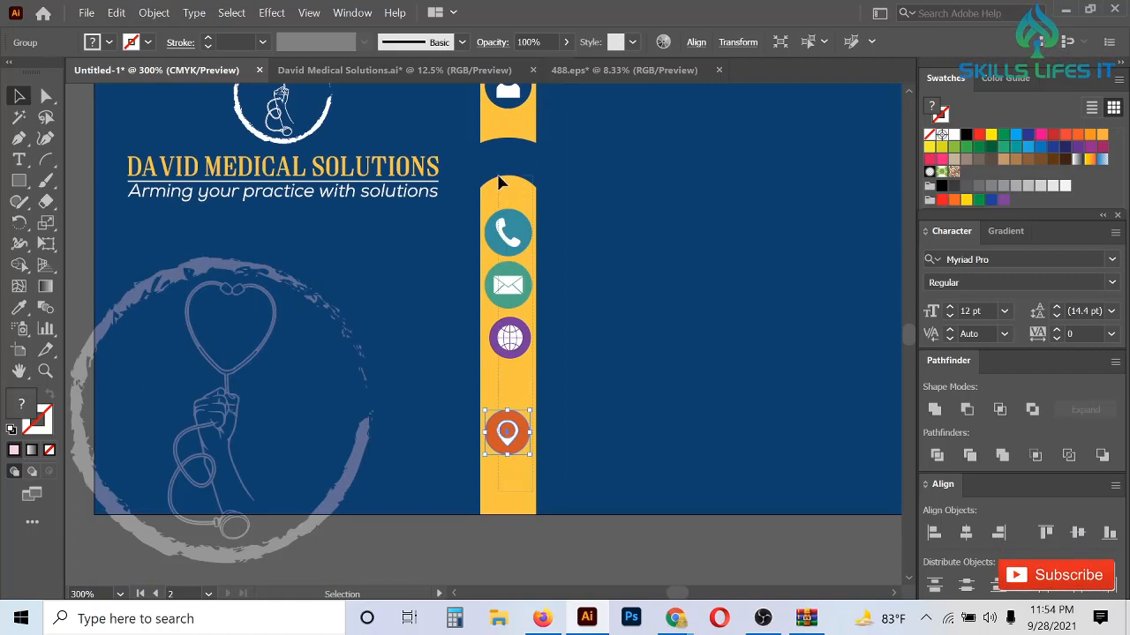
- Select the phone, envelope, globe and location icons together and move them slightly down the gold band
drag(498, 175, 498, 178)
scroll(573, 322, up, 1)
scroll(461, 336, down, 1)
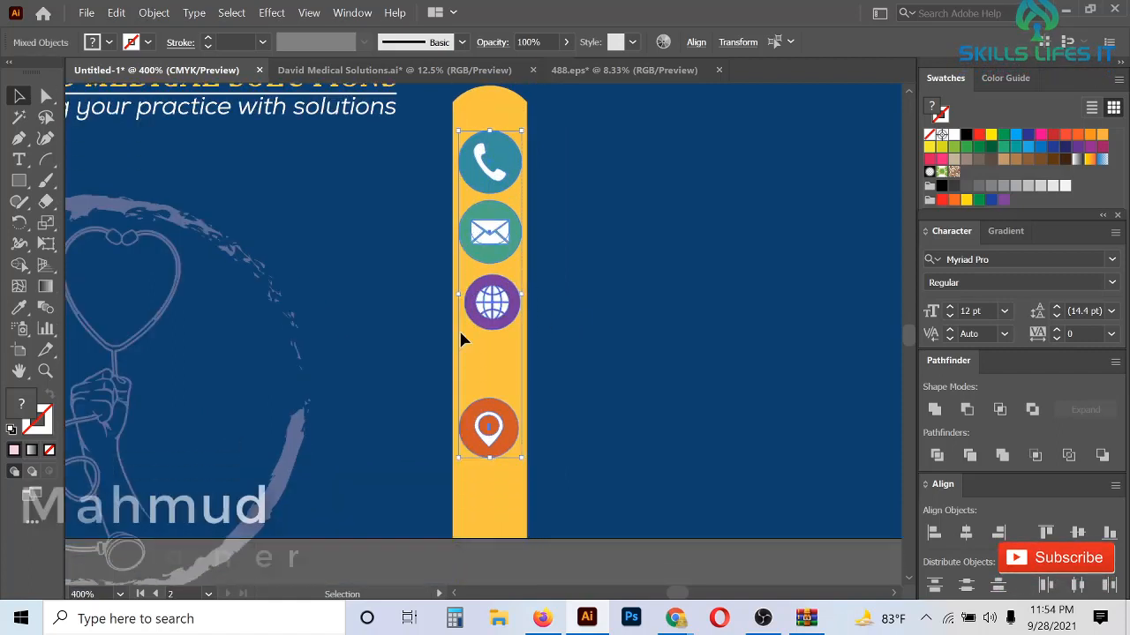
drag(491, 439, 492, 446)
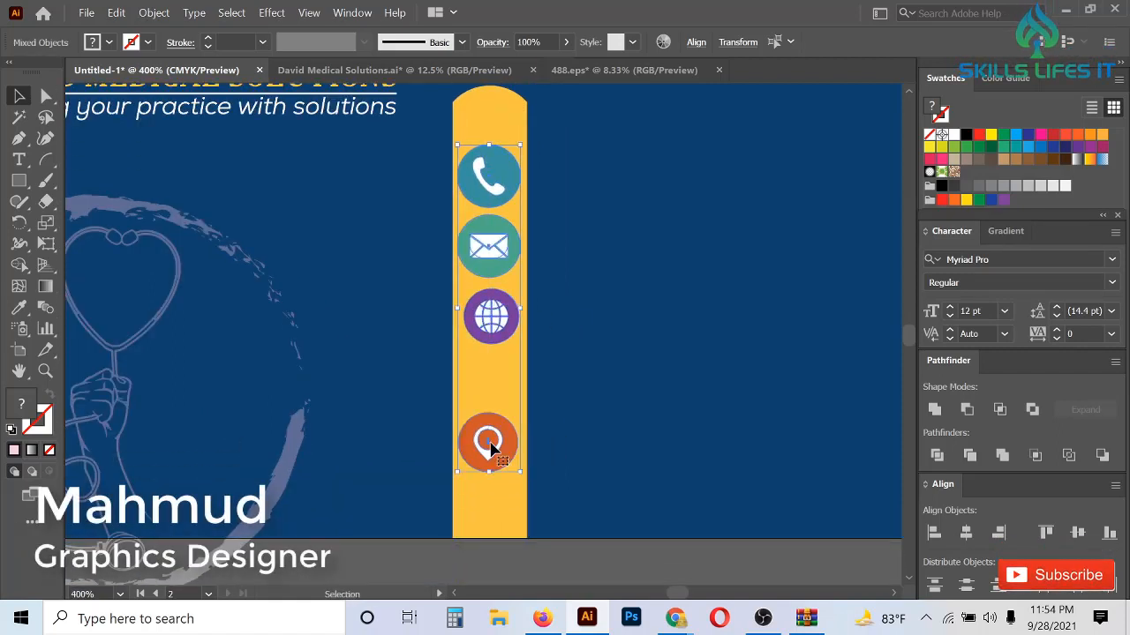
- Try to align the four contact icons to a common horizontal centre
scroll(547, 187, up, 1)
click(574, 260)
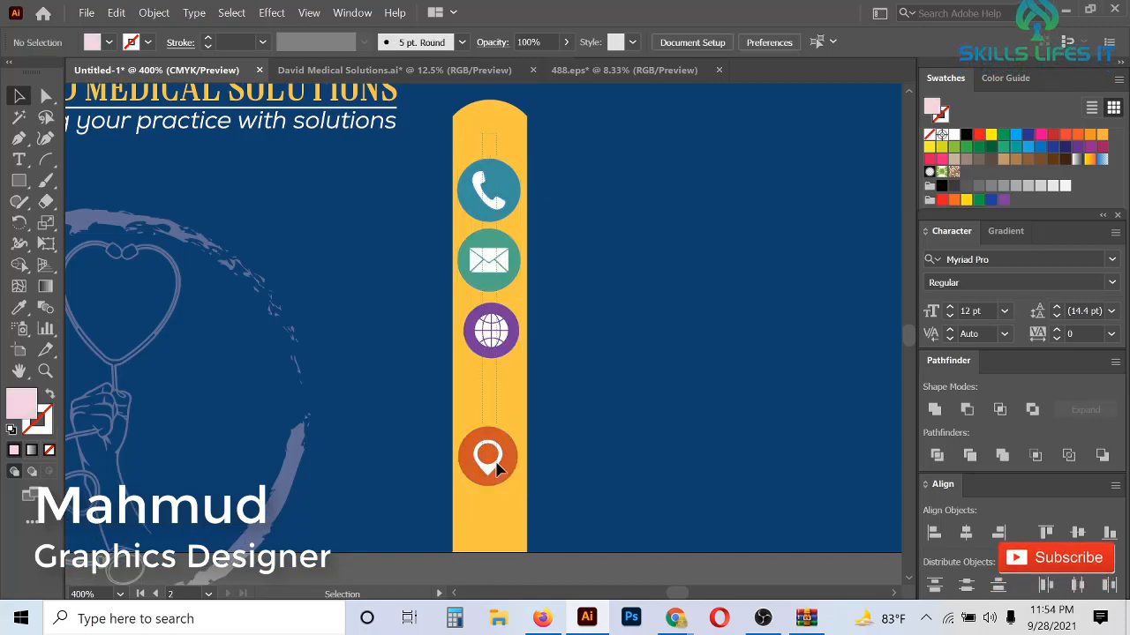
key(ctrl+a)
click(965, 533)
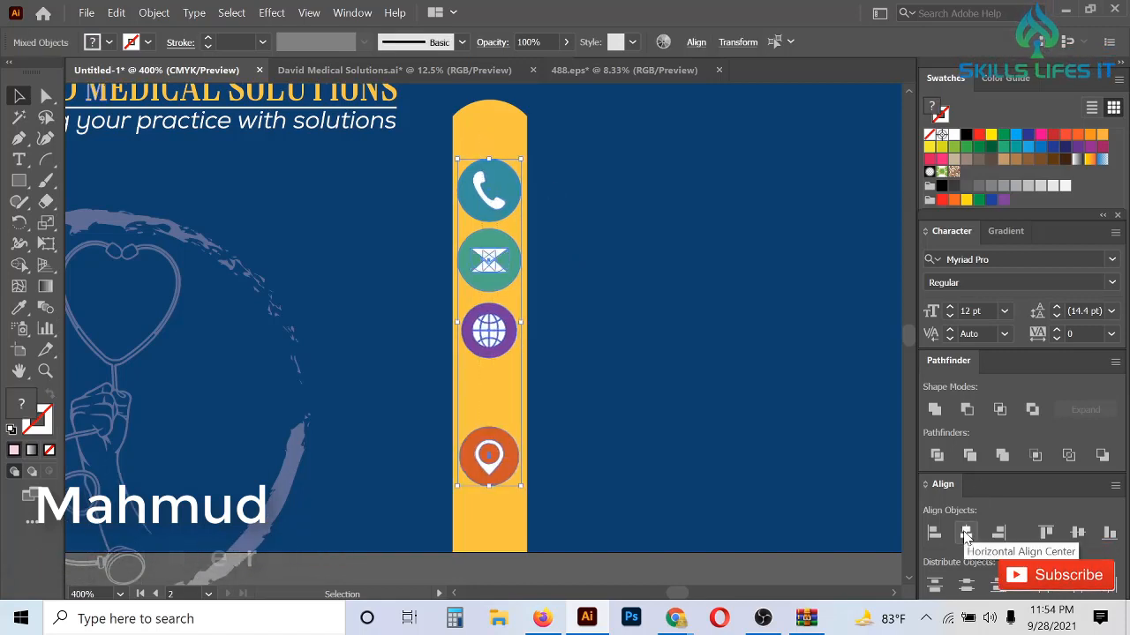
click(574, 368)
- Group the envelope shapes with their green circle
scroll(453, 194, up, 3)
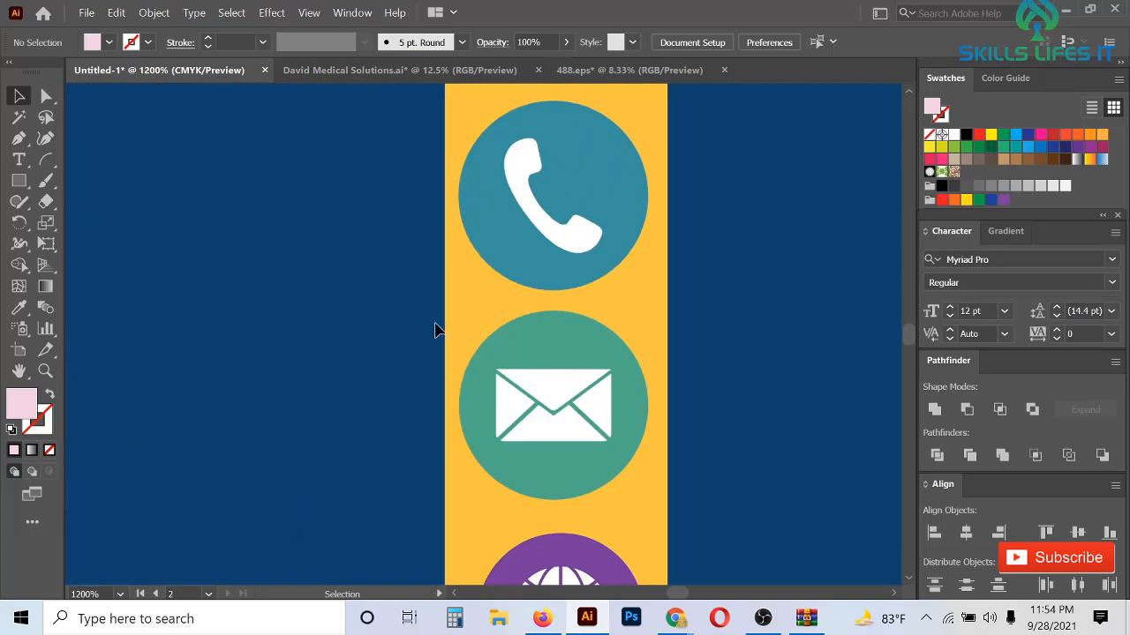
click(640, 444)
right_click(593, 381)
click(676, 141)
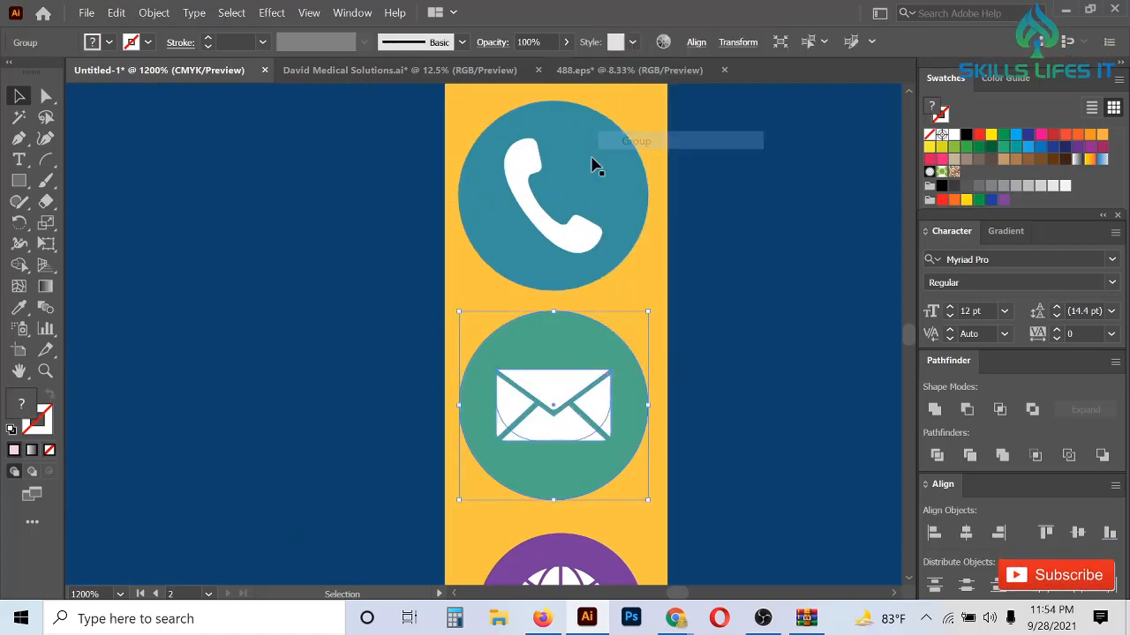
- Align the phone, envelope, globe and location icons to a common horizontal centre on the lower gold band
scroll(591, 165, down, 3)
click(679, 415)
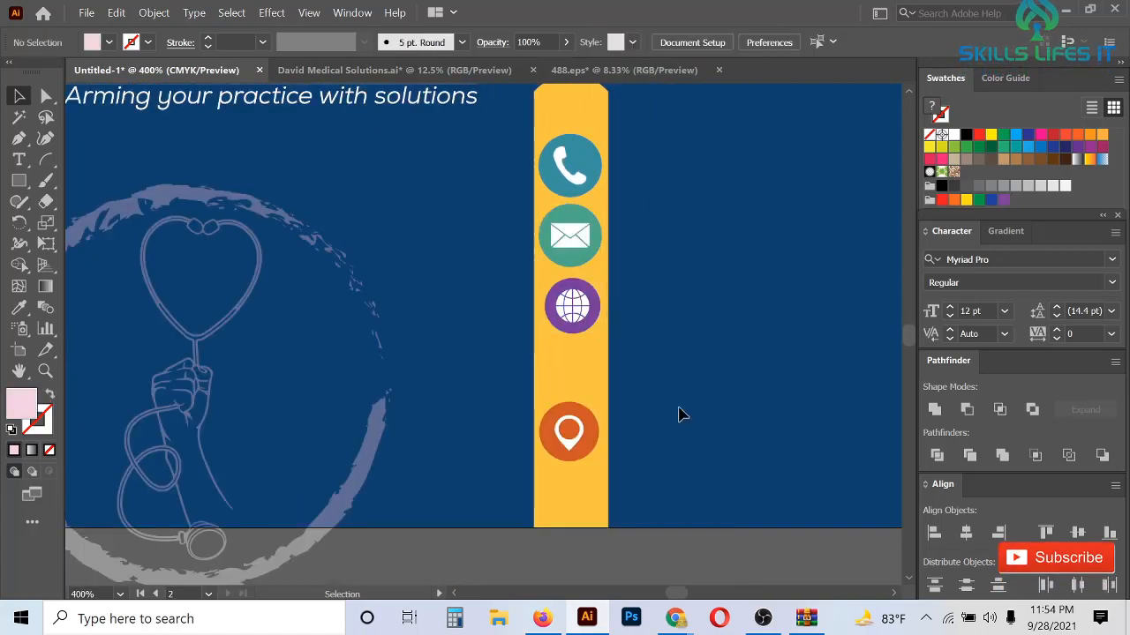
drag(653, 494, 521, 139)
click(967, 534)
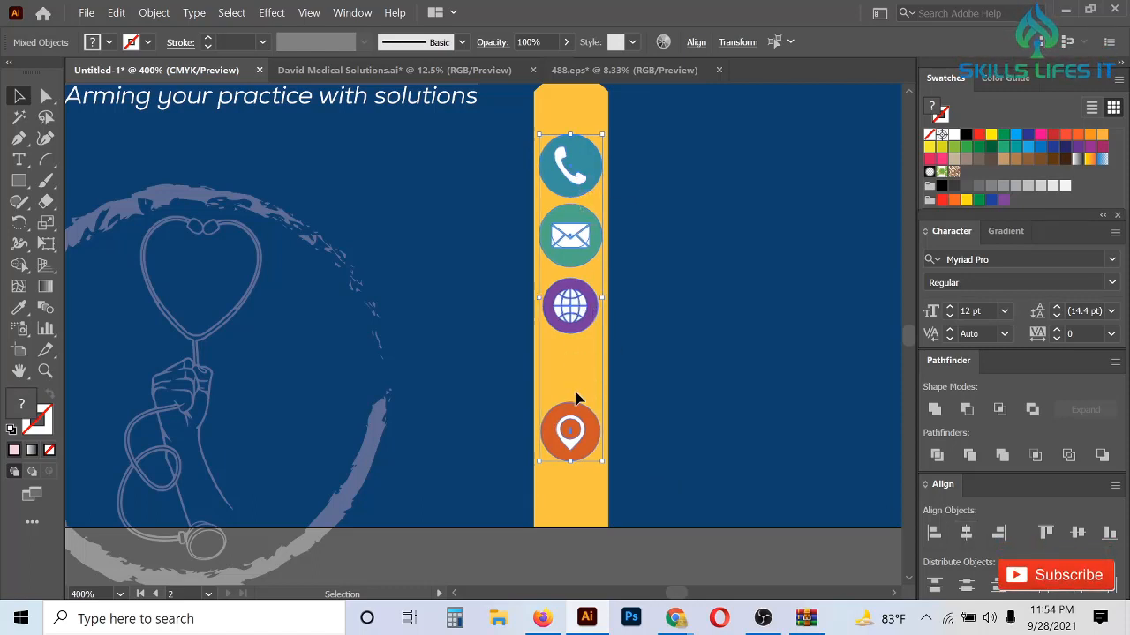
- Enlarge the purple globe icon from its centre to match the envelope icon's size
scroll(580, 204, up, 3)
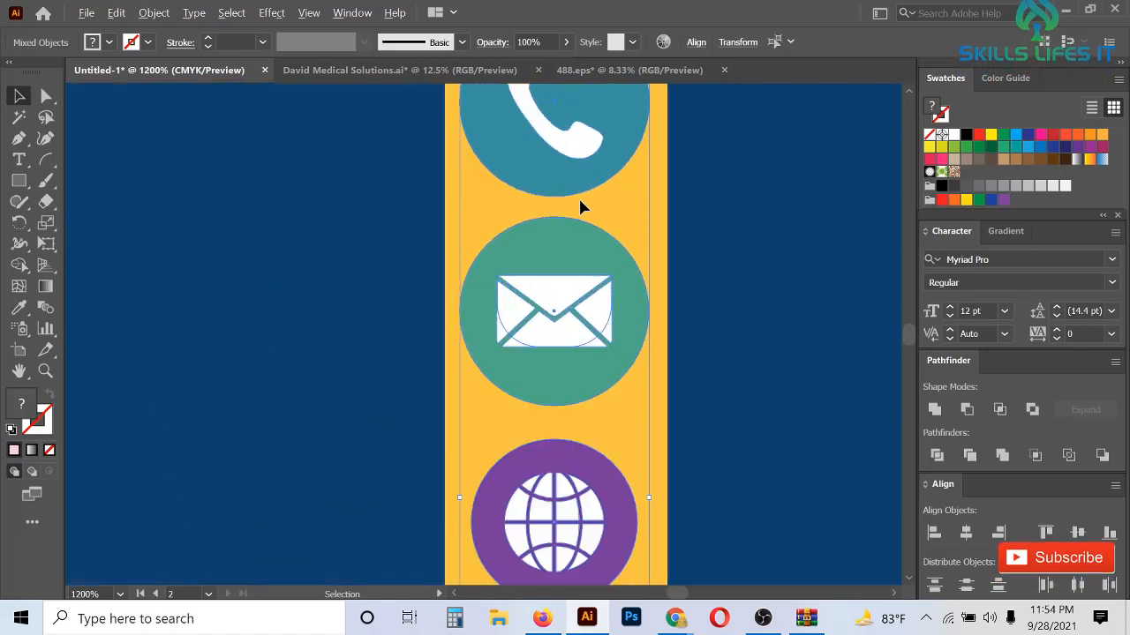
scroll(580, 201, down, 2)
scroll(600, 366, up, 2)
click(589, 493)
click(573, 393)
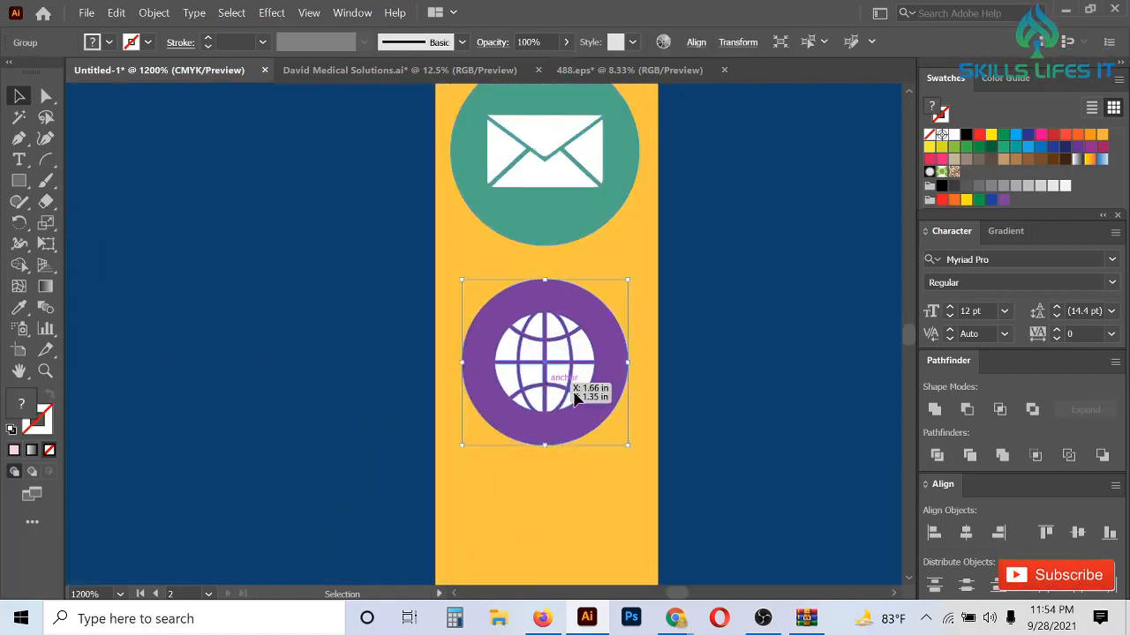
drag(632, 366, 640, 365)
key(ctrl+minus)
key(ctrl+minus)
key(ctrl+minus)
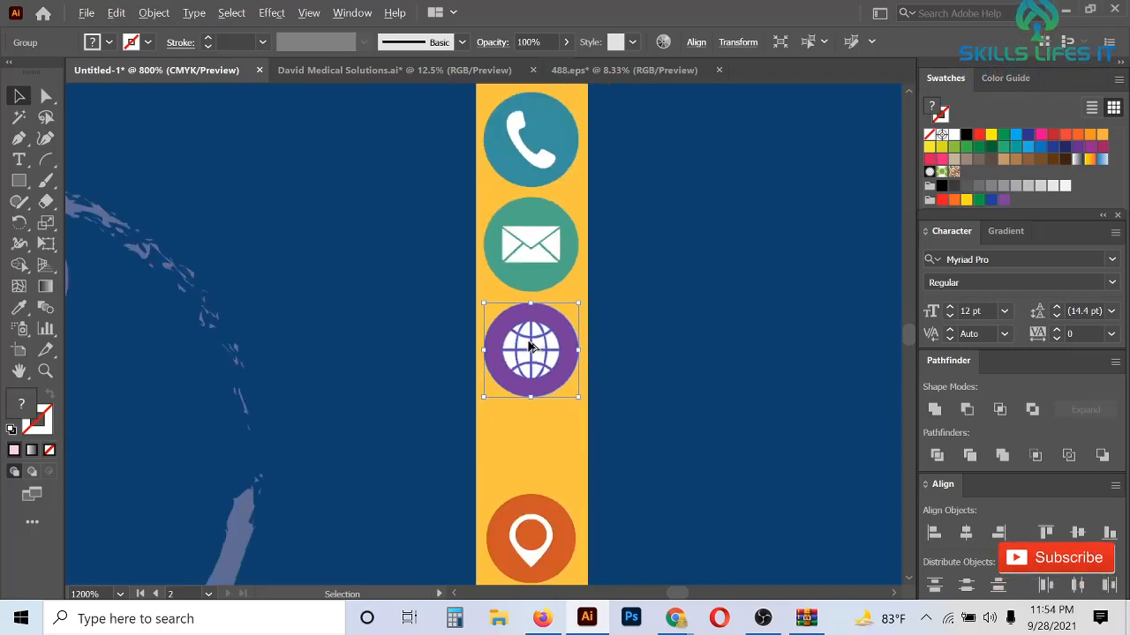
- Select the four contact icons on the lower gold band and distribute them evenly by their vertical centres
drag(539, 174, 539, 175)
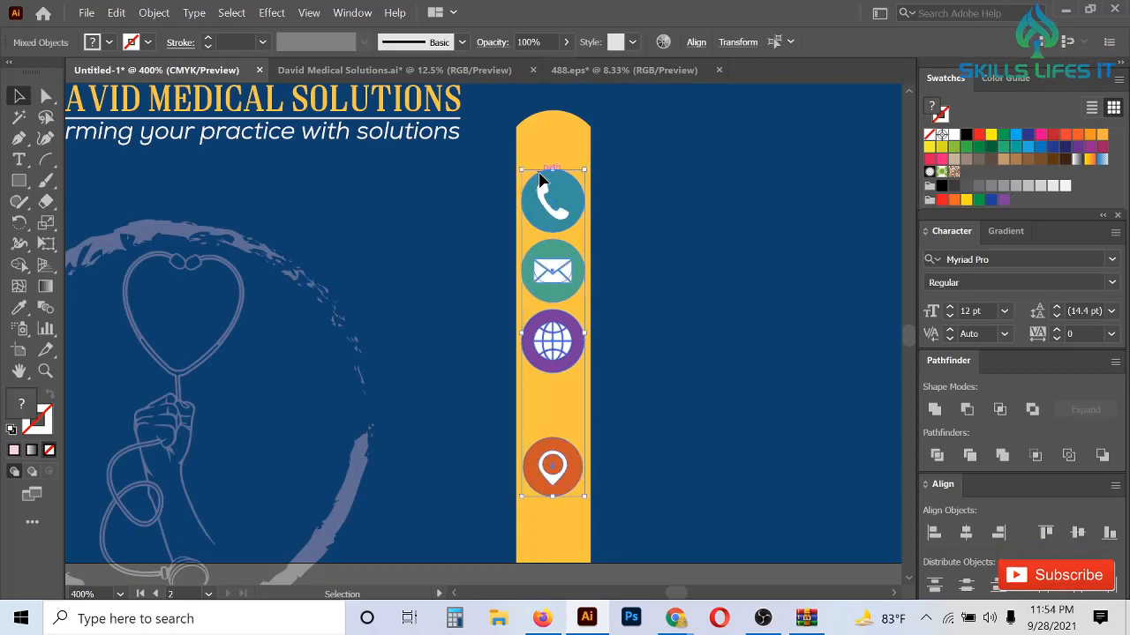
scroll(581, 424, down, 2)
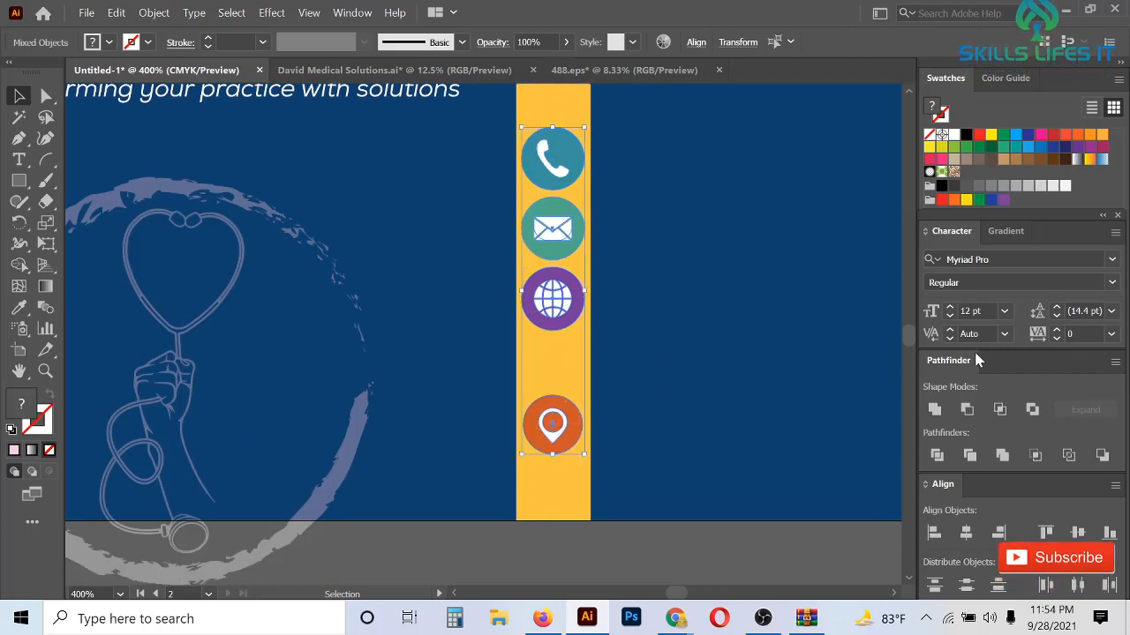
click(974, 591)
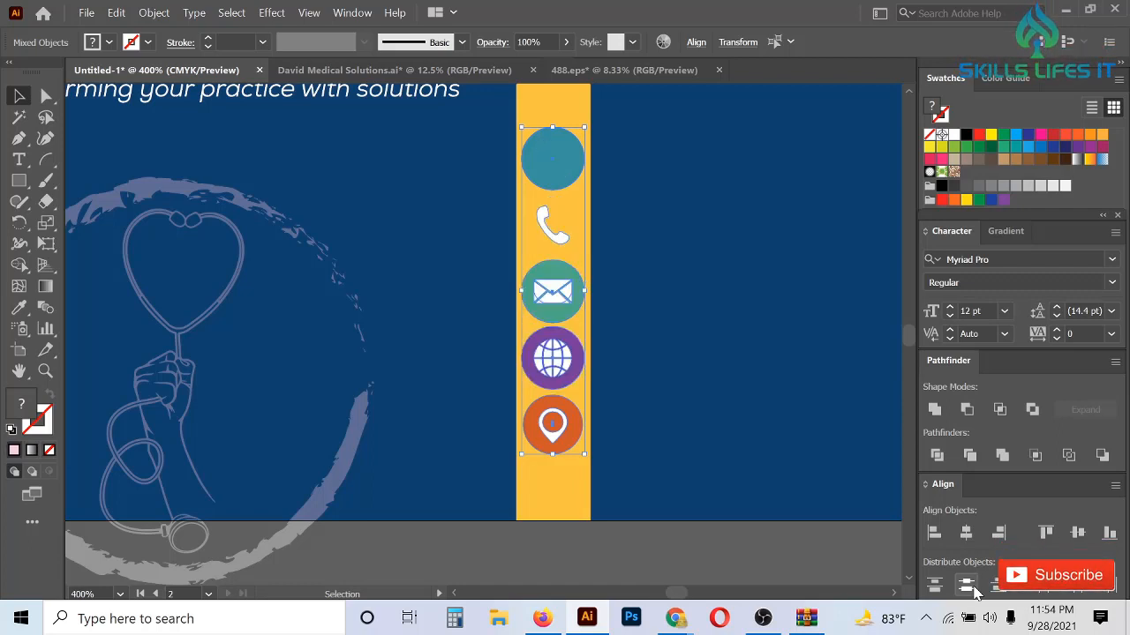
- Undo the last distribution of the contact icons and group the white phone handset with its teal circle
key(ctrl+z)
click(660, 426)
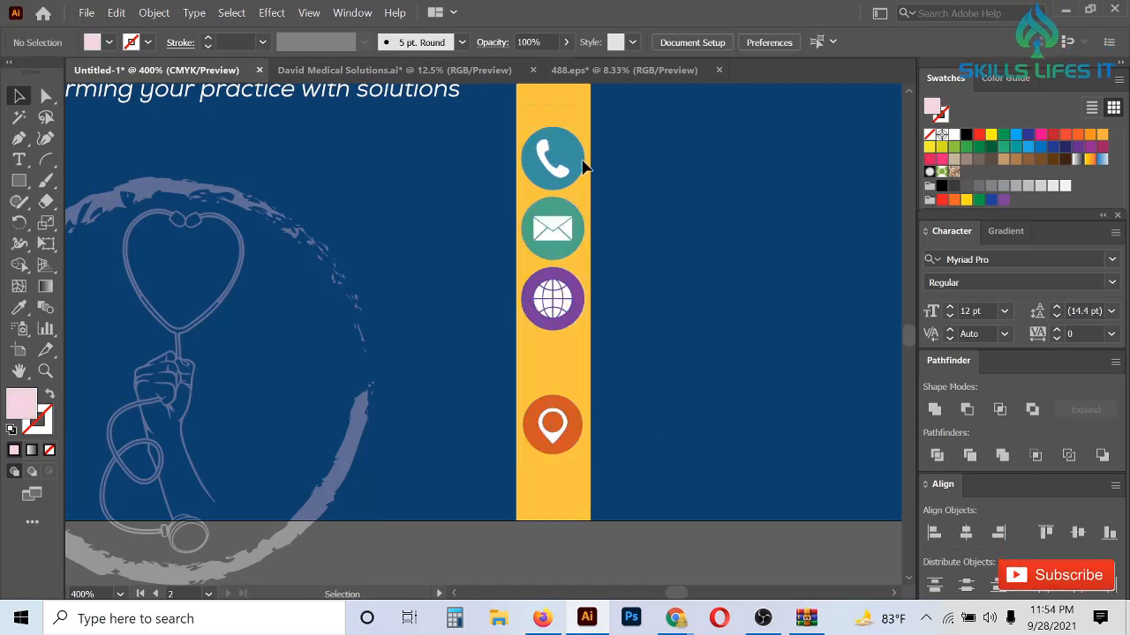
right_click(570, 149)
click(617, 262)
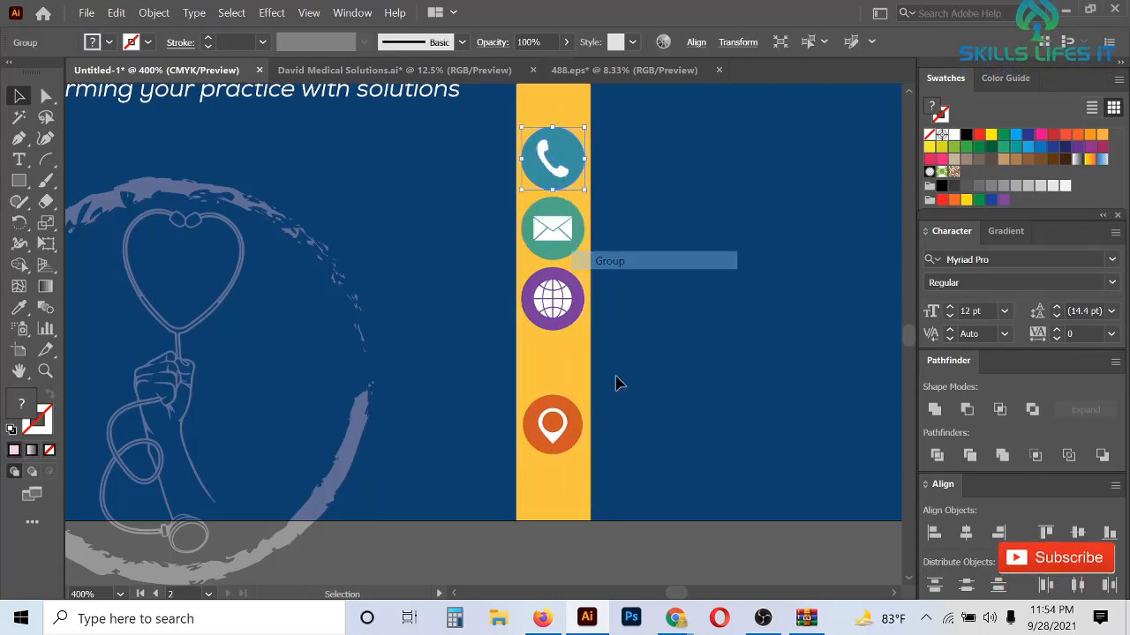
click(606, 486)
- Select the four contact icons on the lower gold band and distribute them evenly by their vertical centres
drag(527, 119, 578, 463)
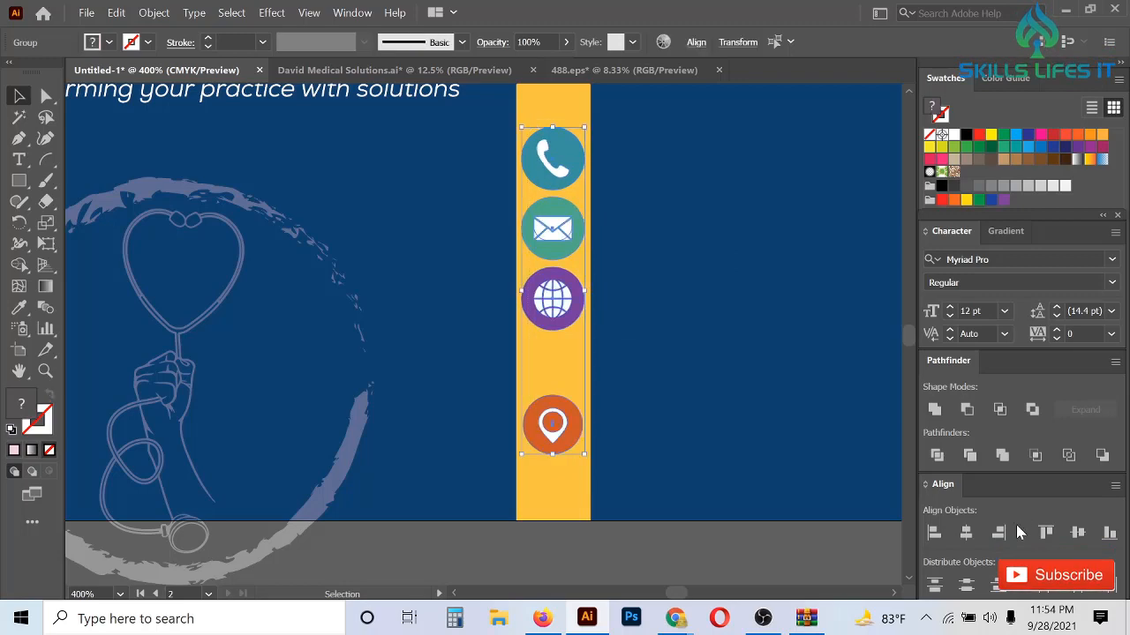
click(967, 585)
key(ctrl+minus)
click(665, 311)
scroll(436, 386, down, 2)
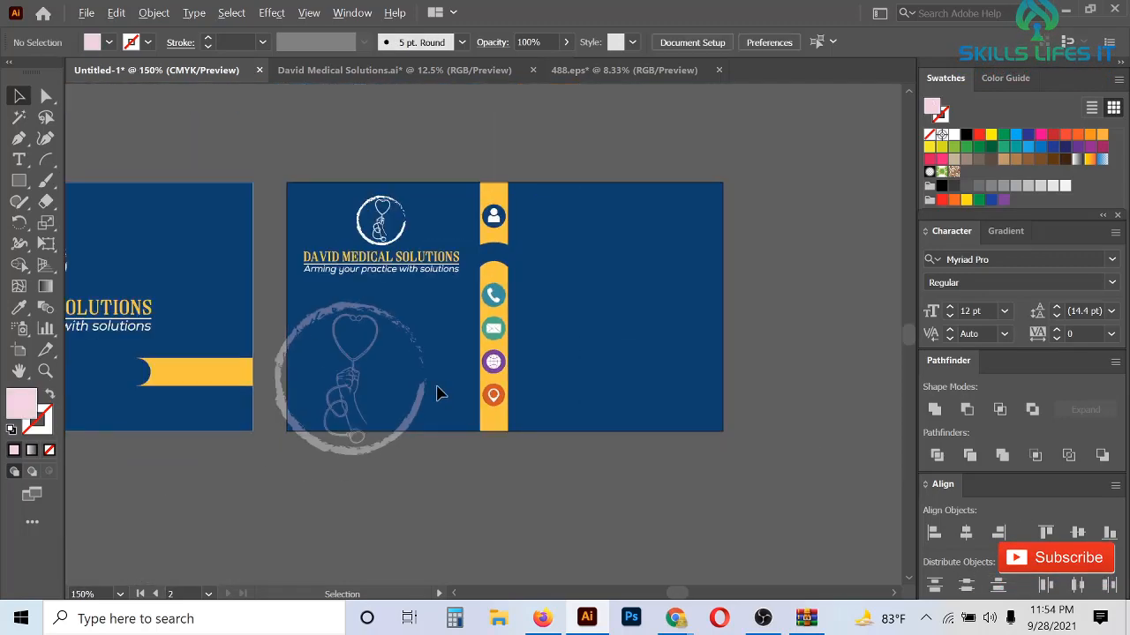
- Recolour the phone icon's circle by sampling the card's dark blue background with the Eyedropper
scroll(486, 326, up, 3)
click(46, 99)
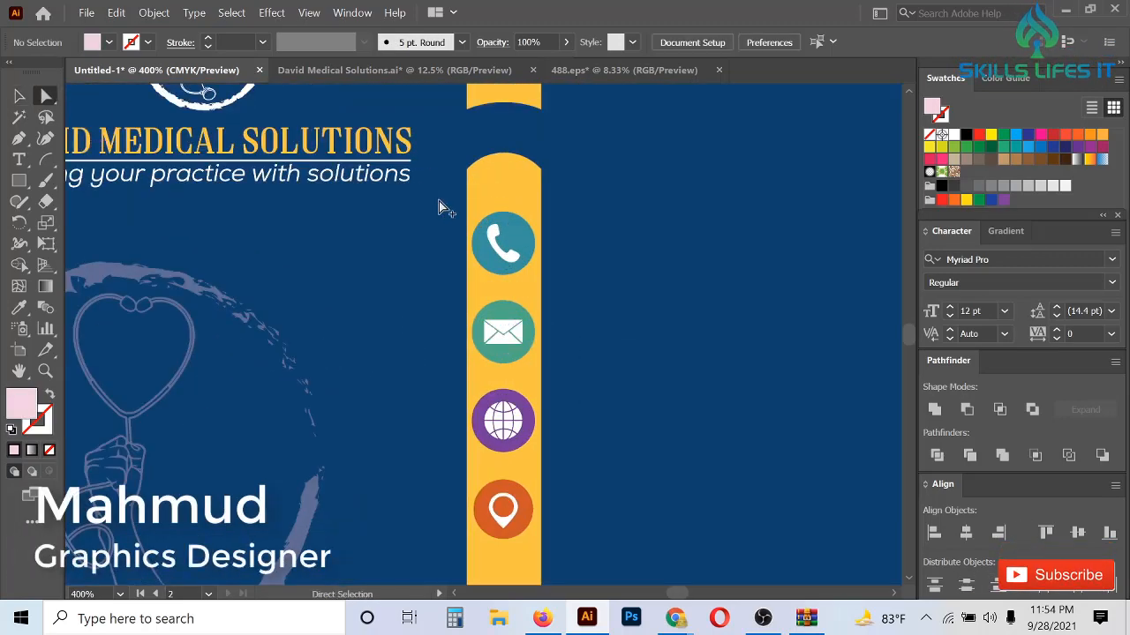
scroll(441, 206, up, 2)
click(587, 256)
click(19, 308)
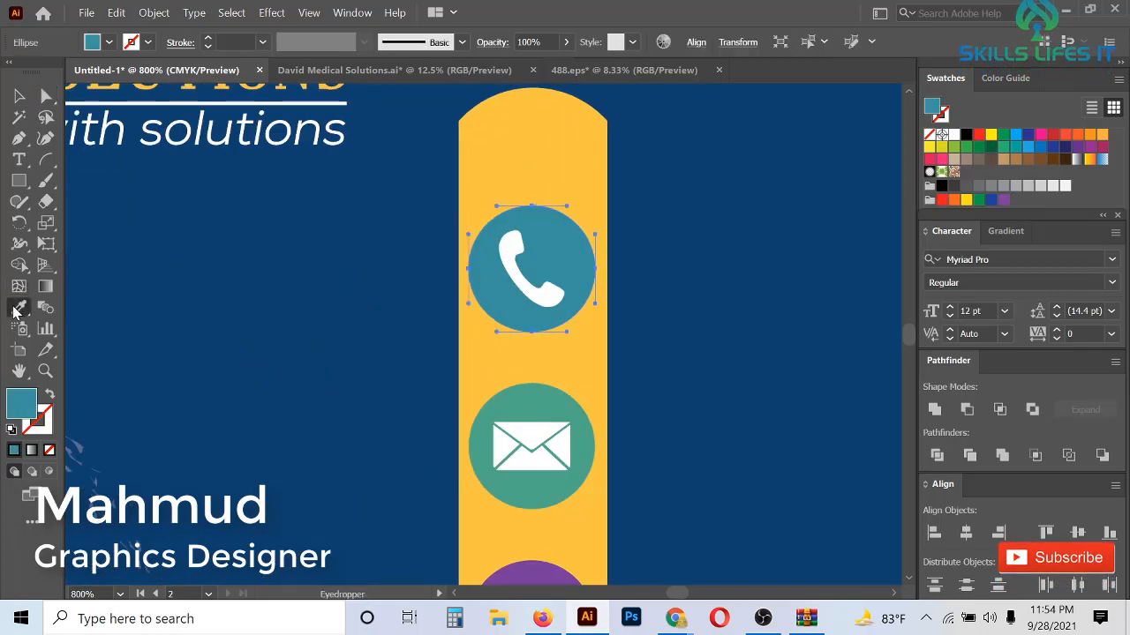
click(365, 272)
key(a)
- Recolour the envelope icon's green circle with the card's dark blue background colour
scroll(250, 271, down, 2)
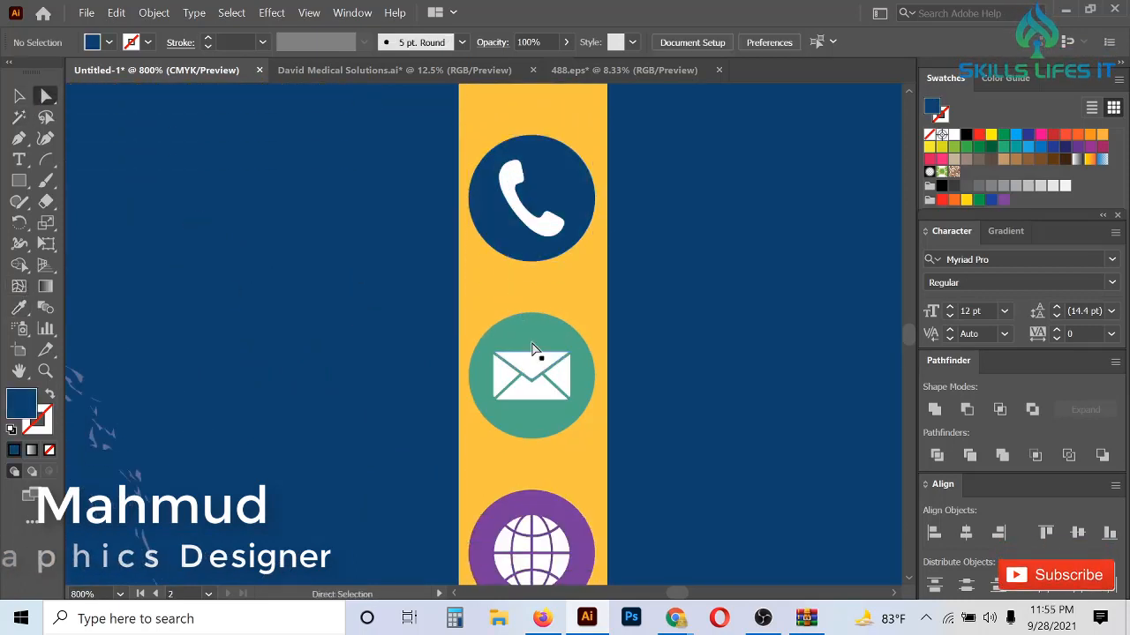
click(545, 328)
click(19, 309)
click(424, 303)
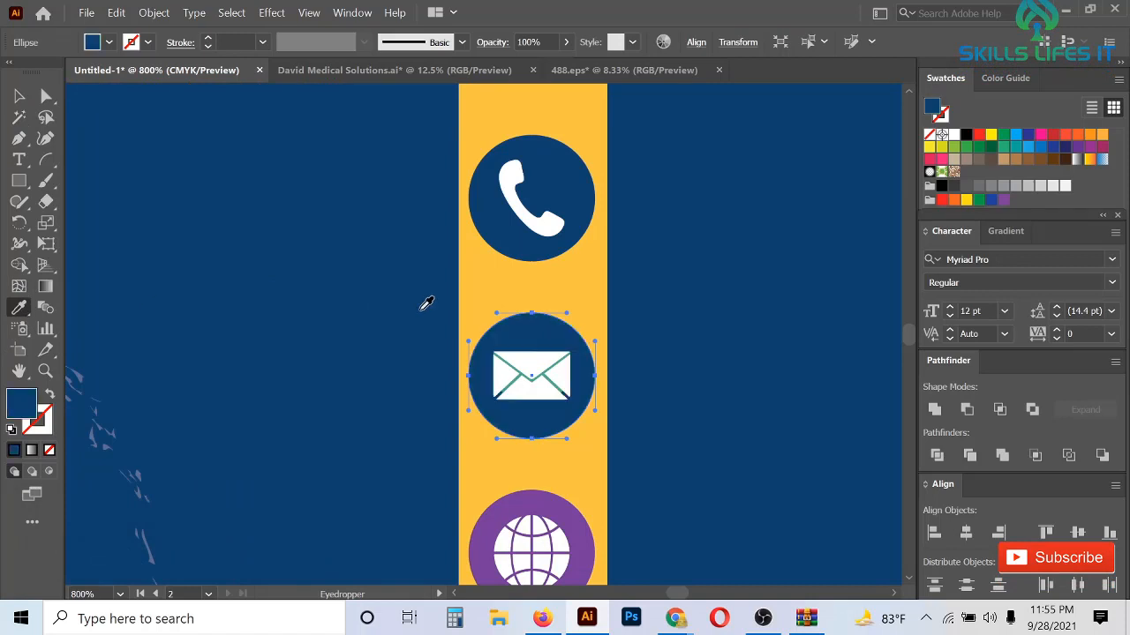
key(a)
key(ctrl+shift+a)
- Recolour the globe icon's purple circle with the card's dark blue background colour
scroll(436, 409, down, 2)
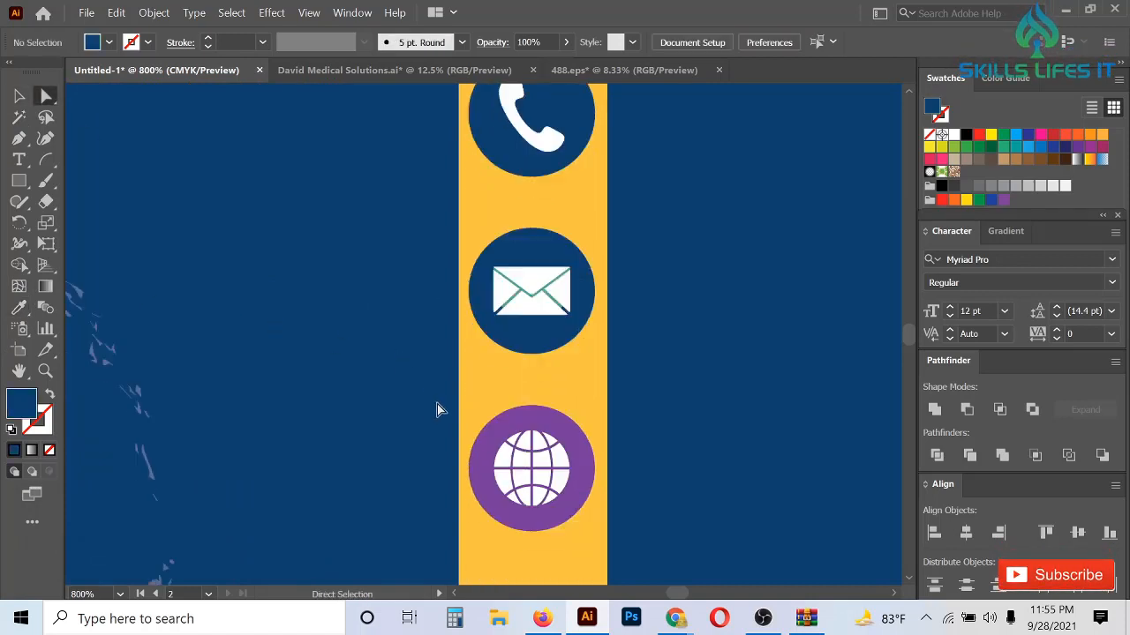
click(521, 420)
click(18, 307)
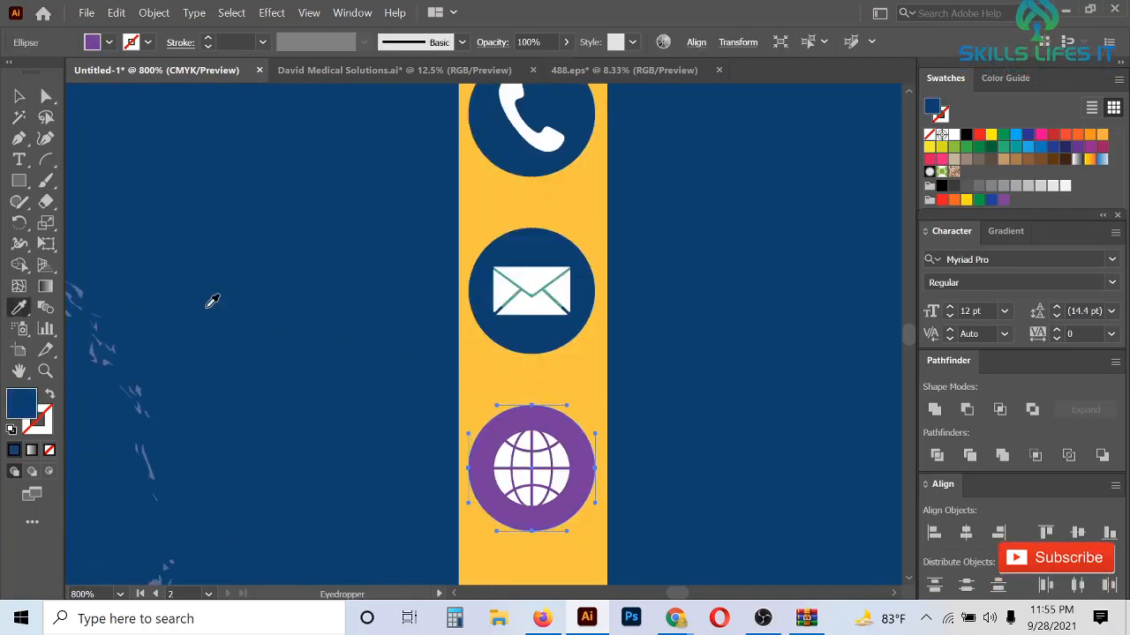
click(212, 302)
click(46, 97)
- Recolour the location icon's large orange circle with the card's dark blue background colour
scroll(303, 271, down, 2)
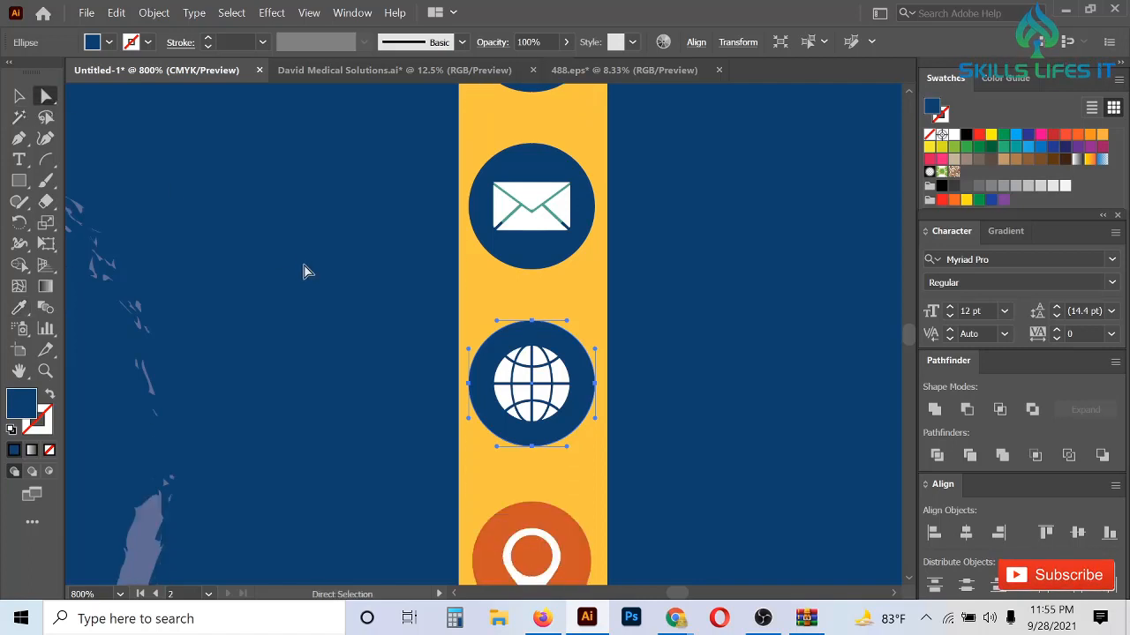
scroll(303, 271, down, 4)
click(560, 370)
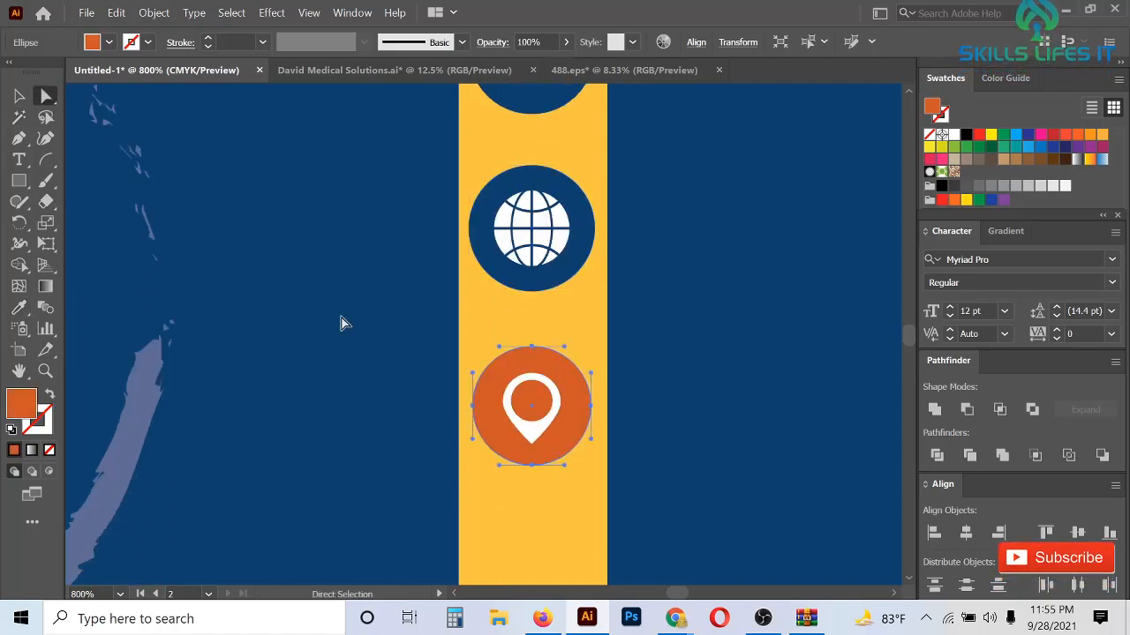
click(19, 306)
click(368, 274)
click(48, 98)
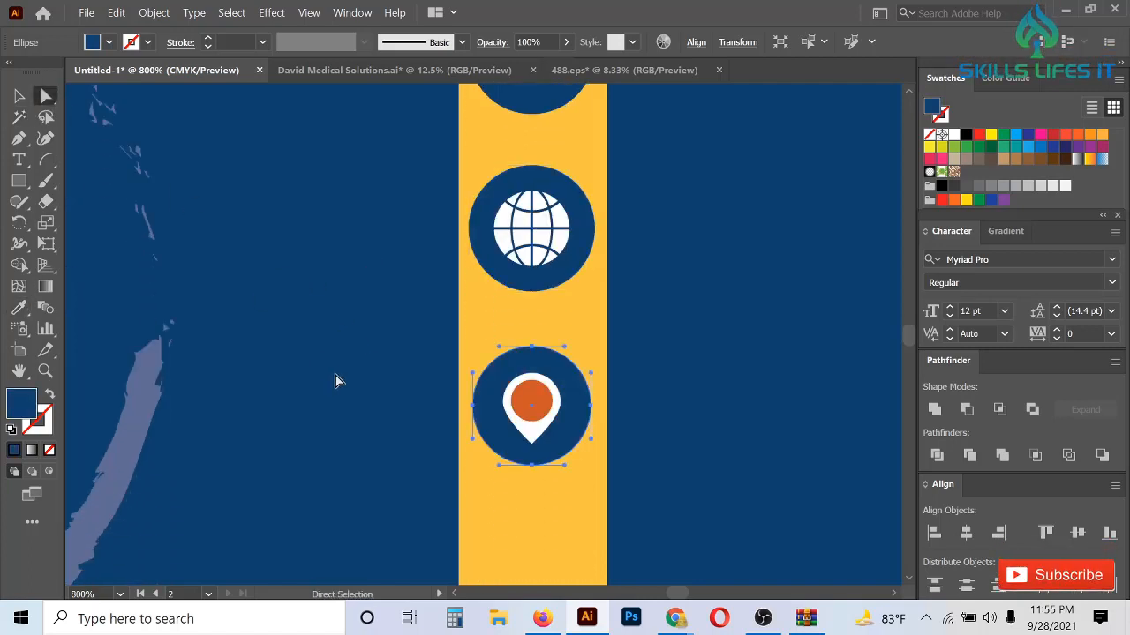
click(335, 375)
- Recolour the small orange circle inside the location pin with the card's dark blue background colour
click(531, 414)
click(19, 306)
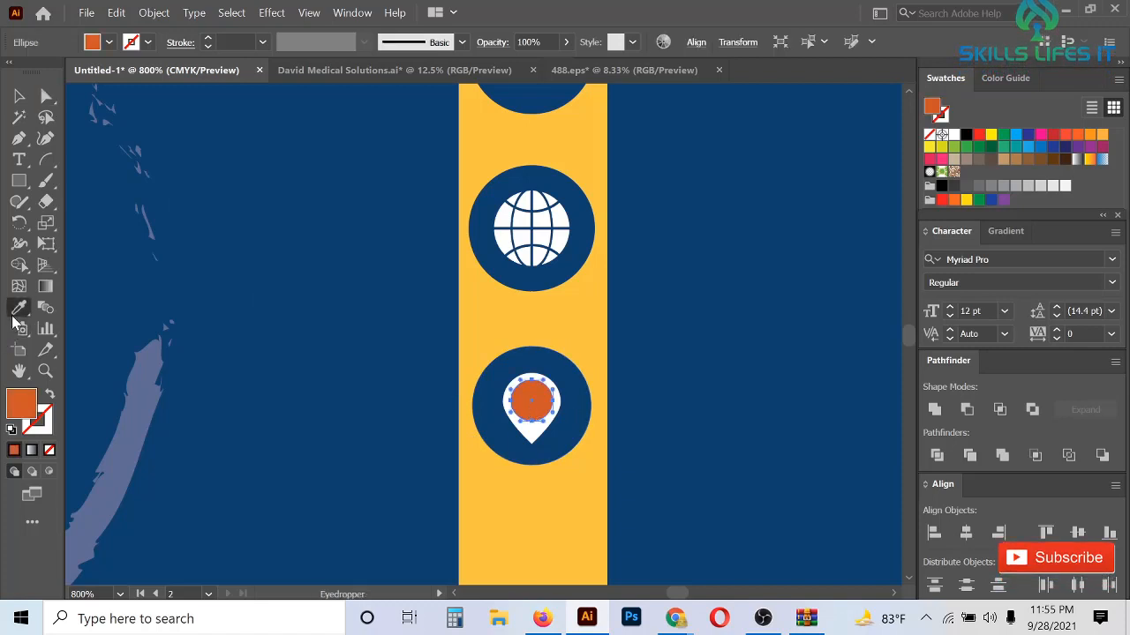
click(304, 312)
click(19, 96)
click(446, 290)
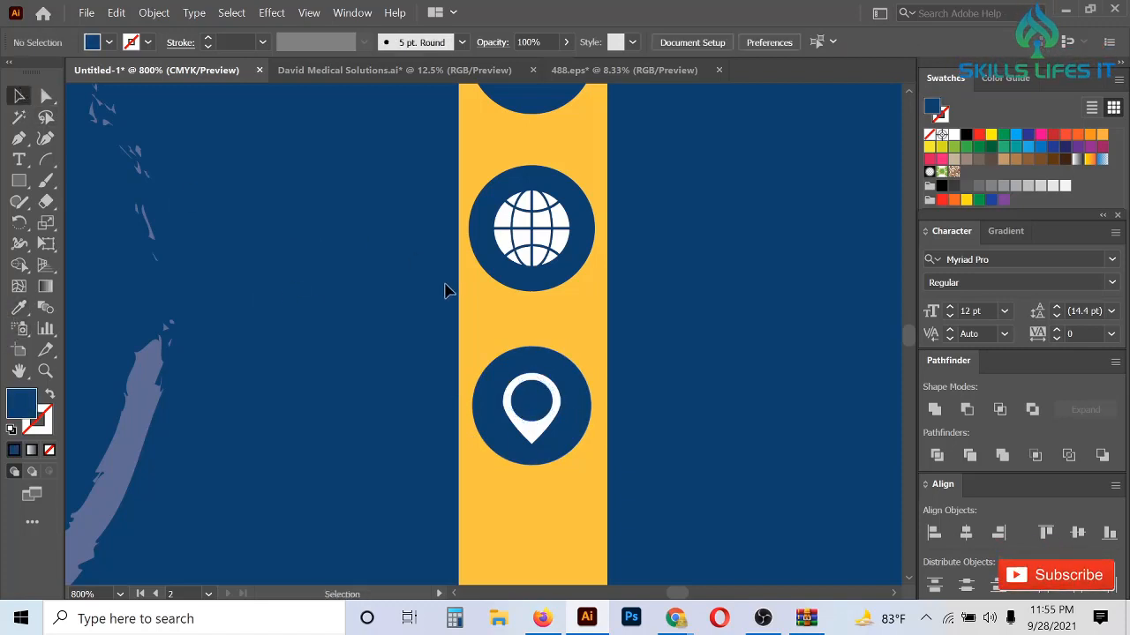
- Draw a rectangle covering the whole second artboard, on top of all the back-side artwork
scroll(446, 292, down, 4)
scroll(612, 440, up, 2)
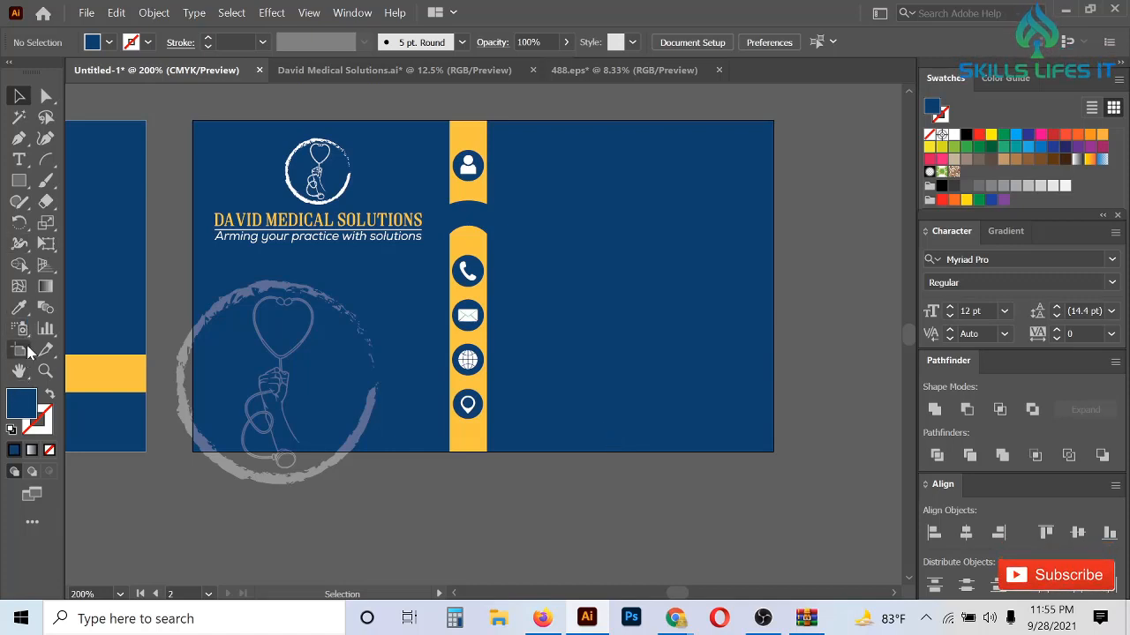
click(19, 180)
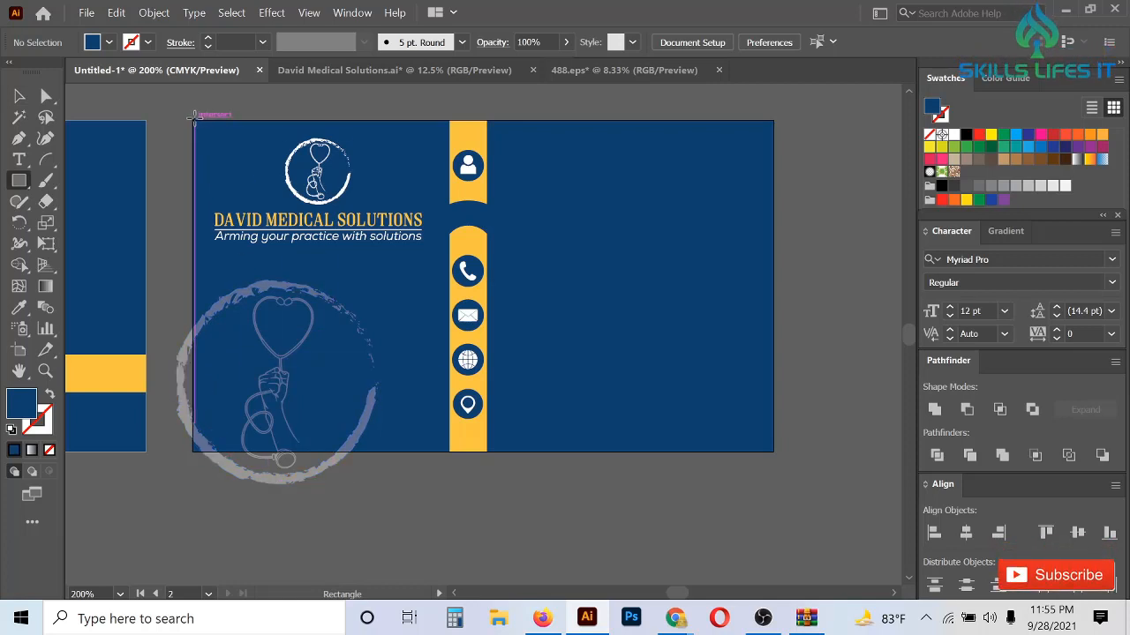
drag(191, 117, 772, 451)
click(19, 95)
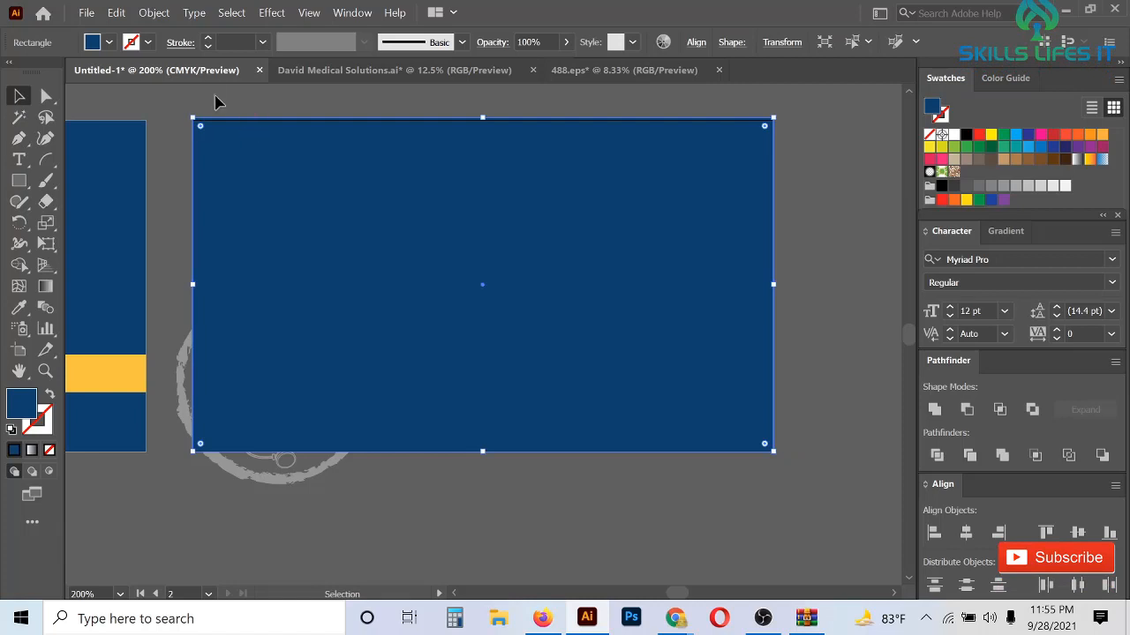
- Select the covering rectangle with all back-side artwork and make a clipping mask that trims the large emblem to the card
drag(749, 494, 550, 305)
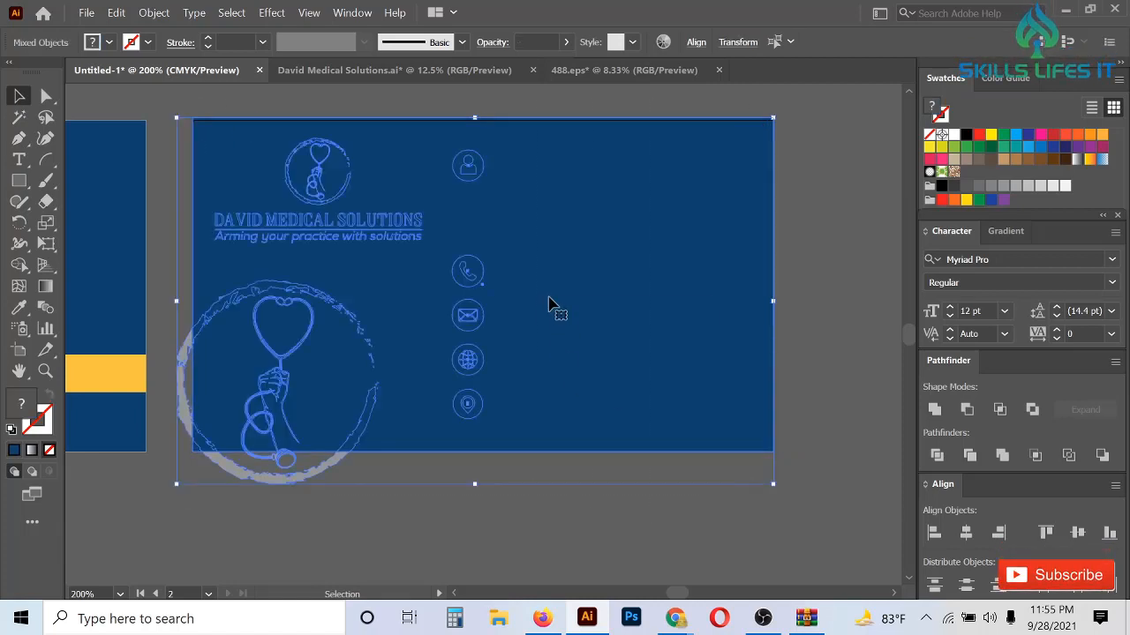
right_click(550, 306)
mouse_move(647, 505)
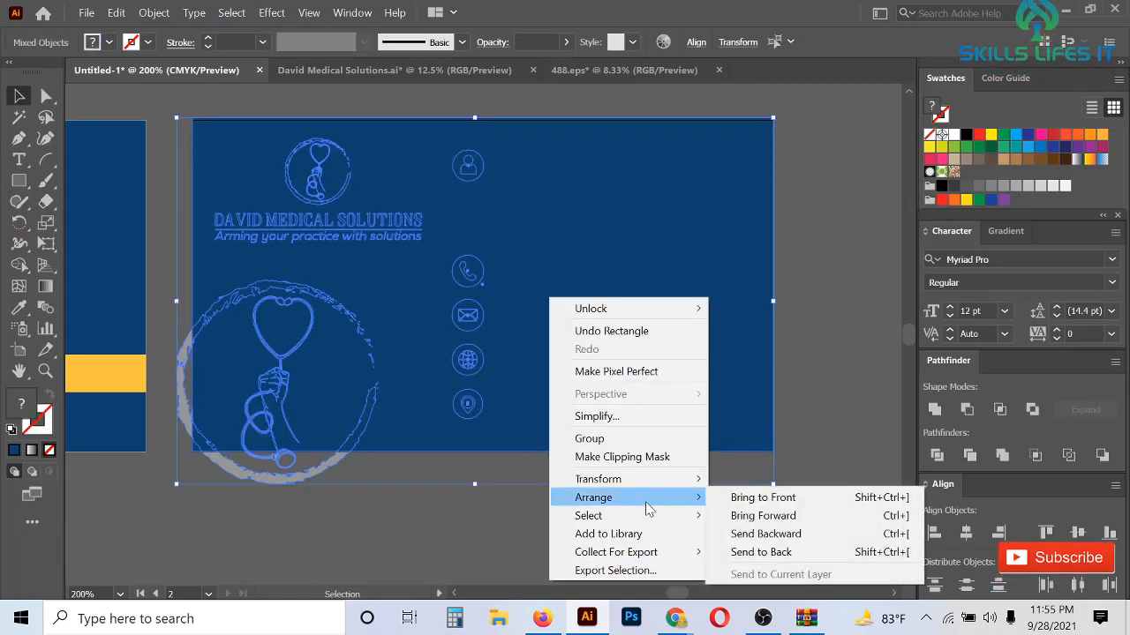
click(675, 457)
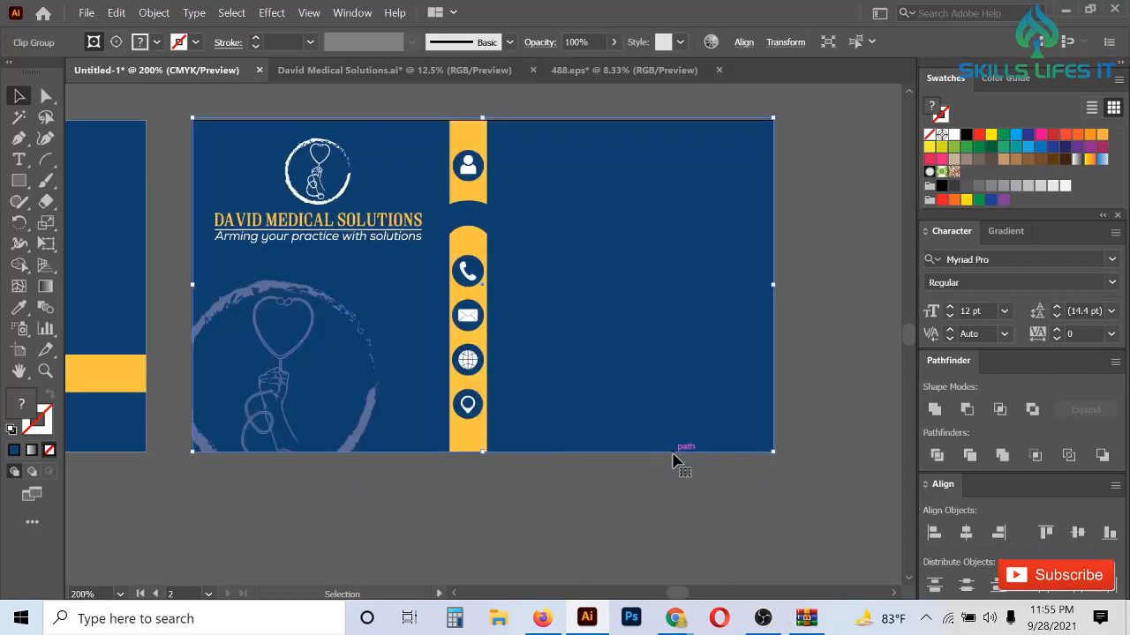
click(603, 490)
- Add a point text line reading "Your" beside the person icon on the card's blue area
key(ctrl+1)
alt+scroll(420, 479, up, 3)
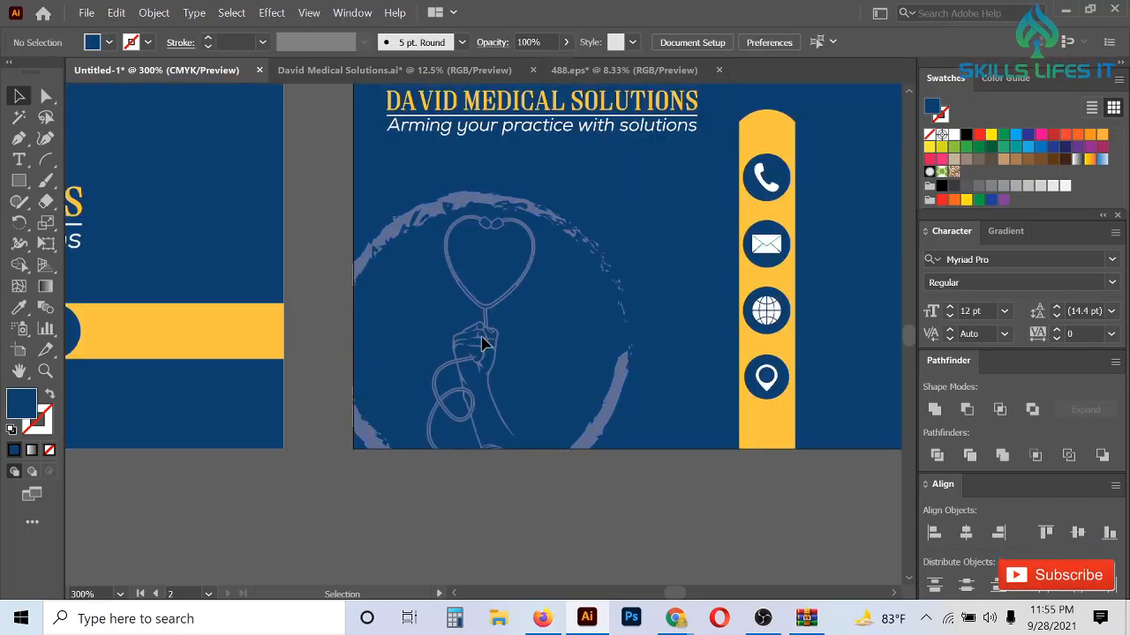
alt+scroll(398, 373, down, 3)
alt+scroll(706, 355, up, 1)
alt+scroll(458, 265, up, 2)
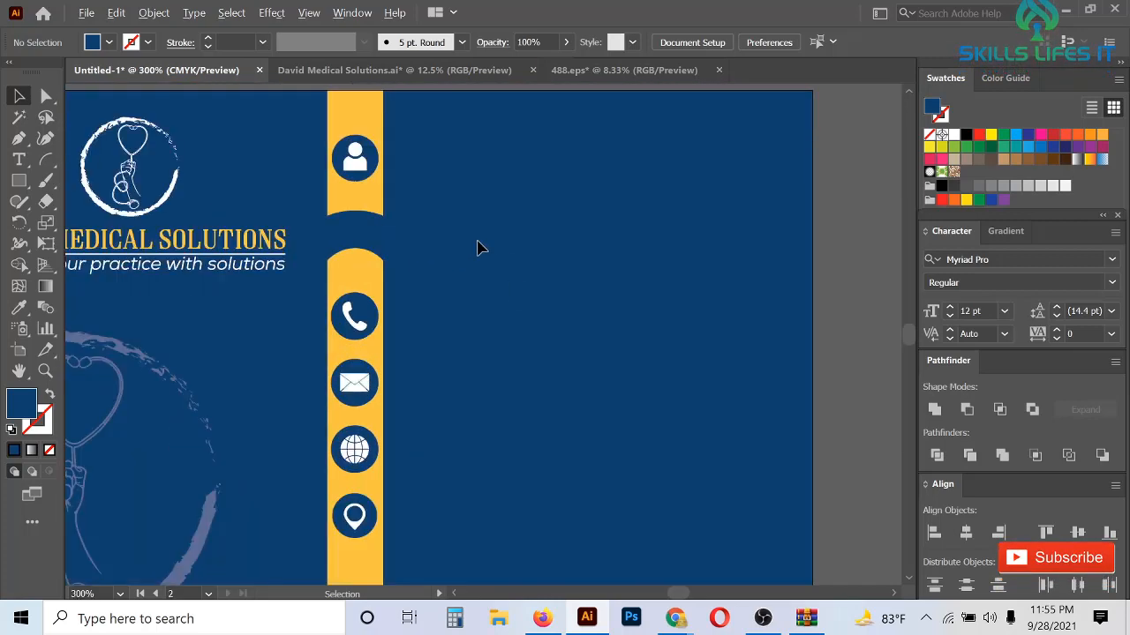
alt+scroll(477, 248, down, 1)
scroll(477, 248, up, 1)
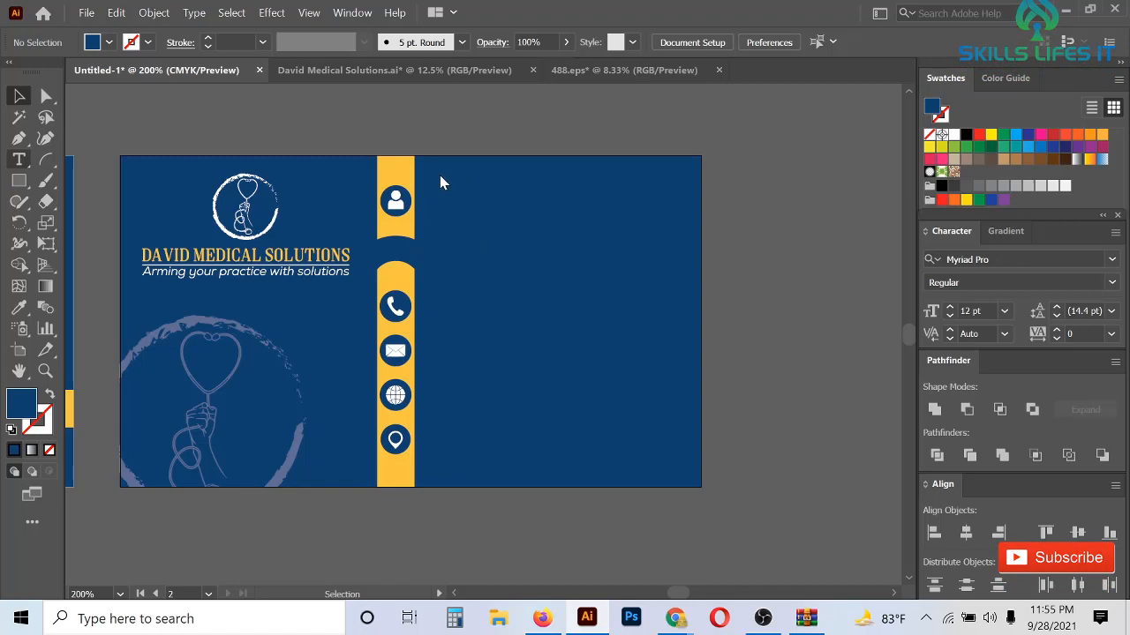
alt+scroll(418, 209, up, 2)
key(t)
click(486, 240)
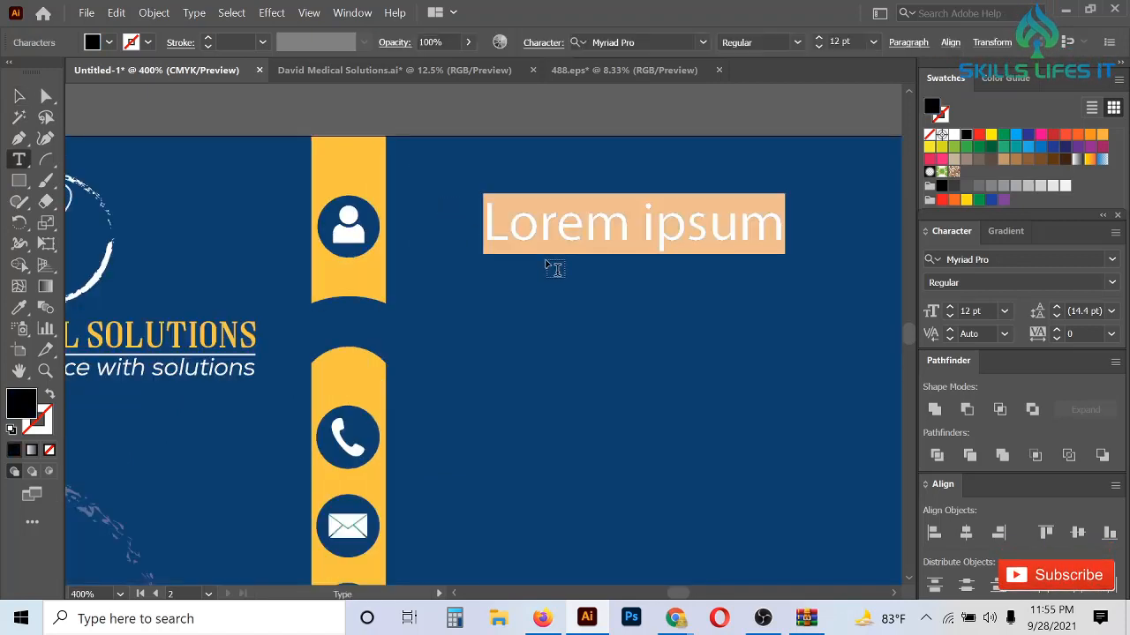
text(Yo)
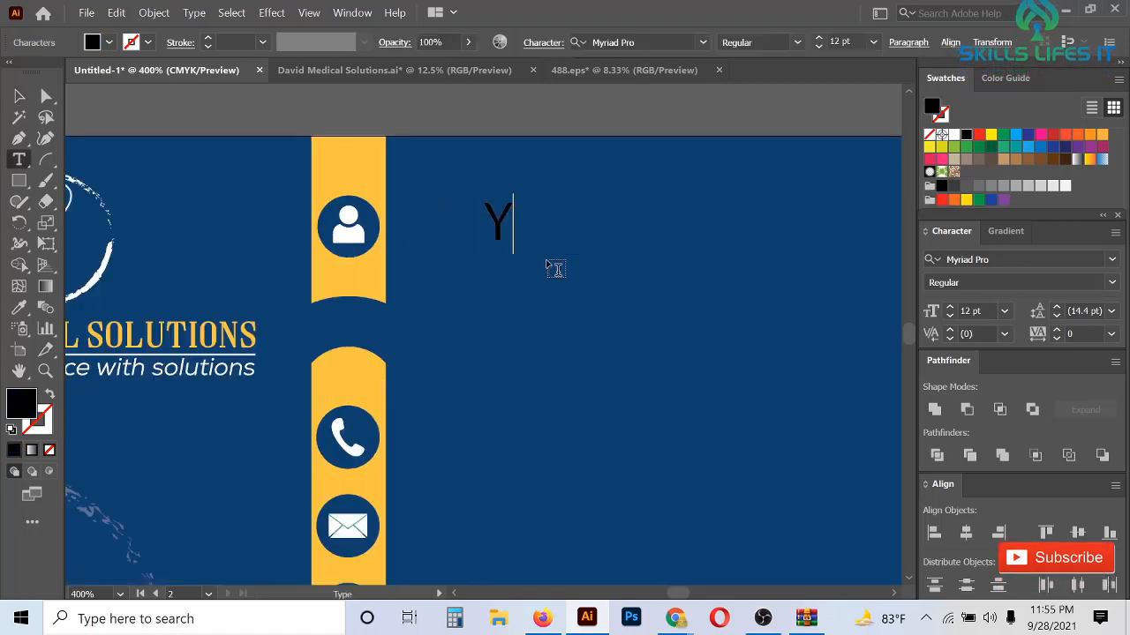
text(ur)
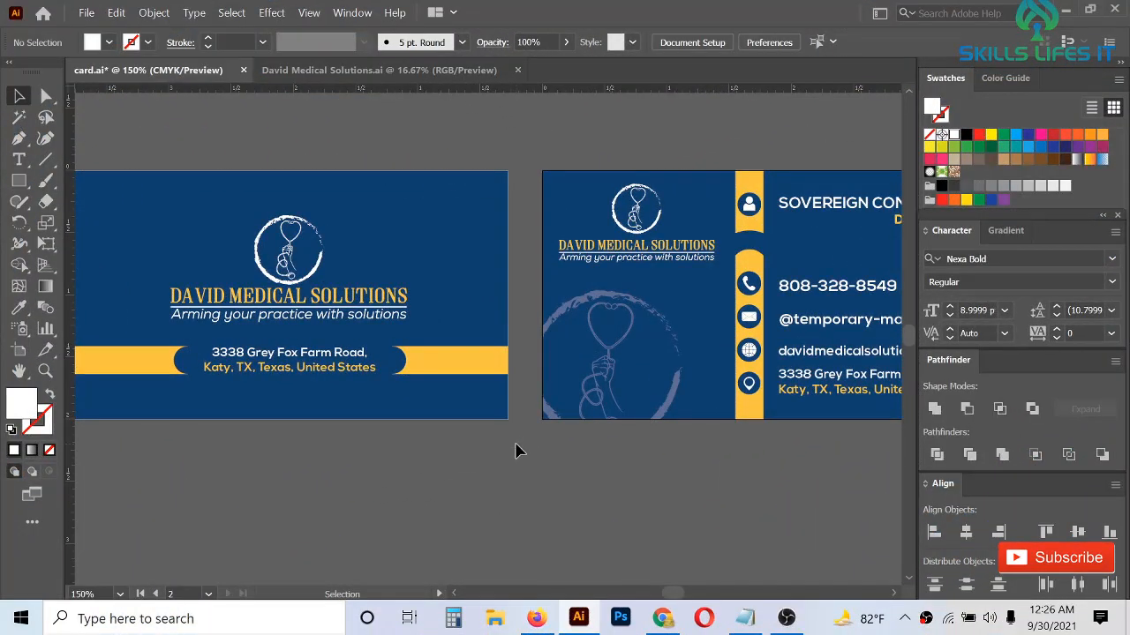
- Examine the front and back layouts of the completed card design in card.ai
alt+scroll(516, 451, down, 1)
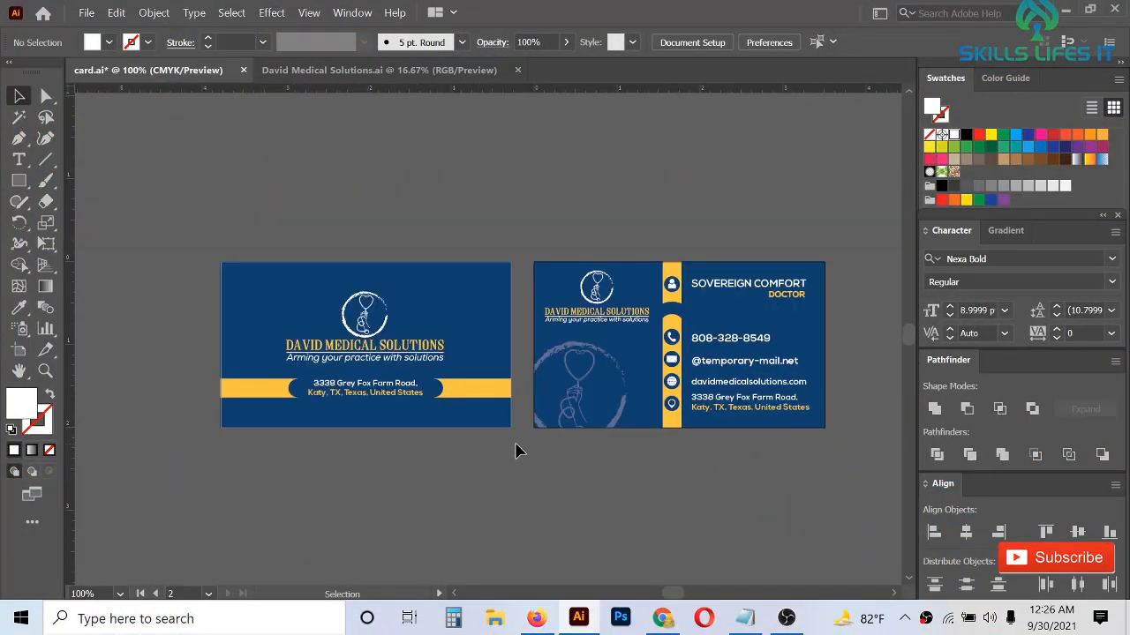
alt+scroll(854, 341, up, 2)
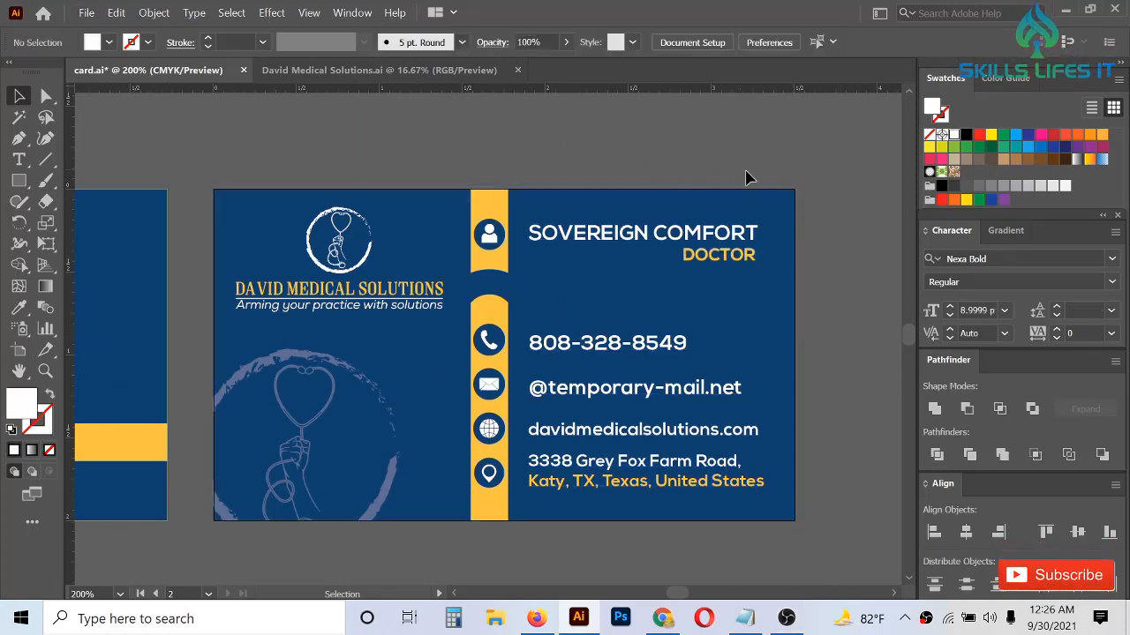
alt+scroll(847, 199, down, 1)
alt+scroll(848, 200, down, 1)
scroll(845, 200, up, 1)
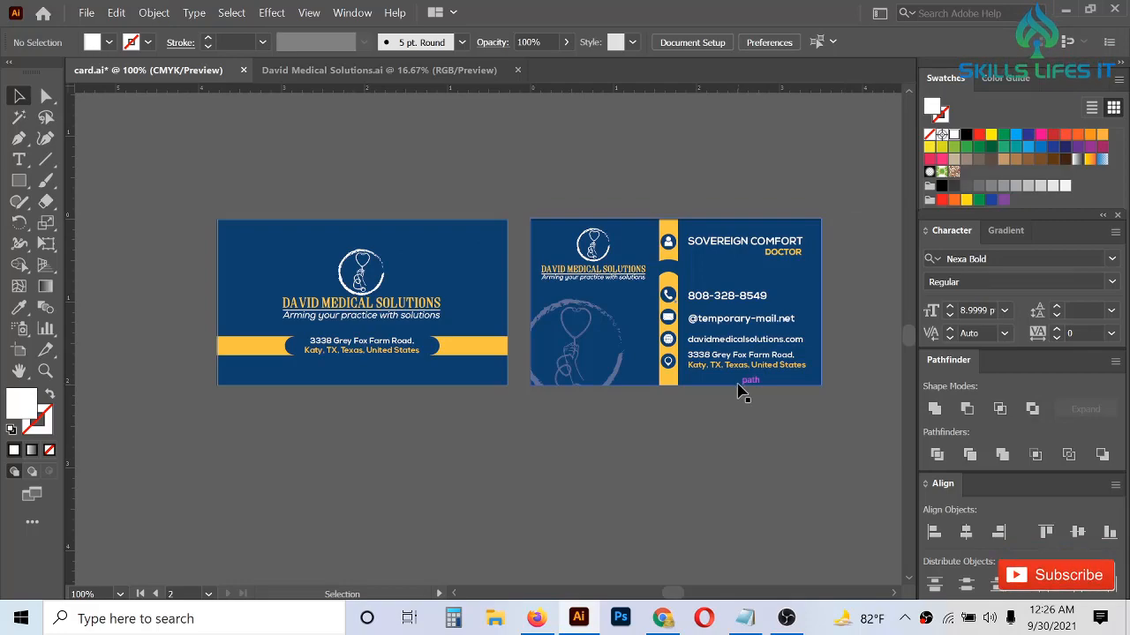
scroll(694, 415, up, 1)
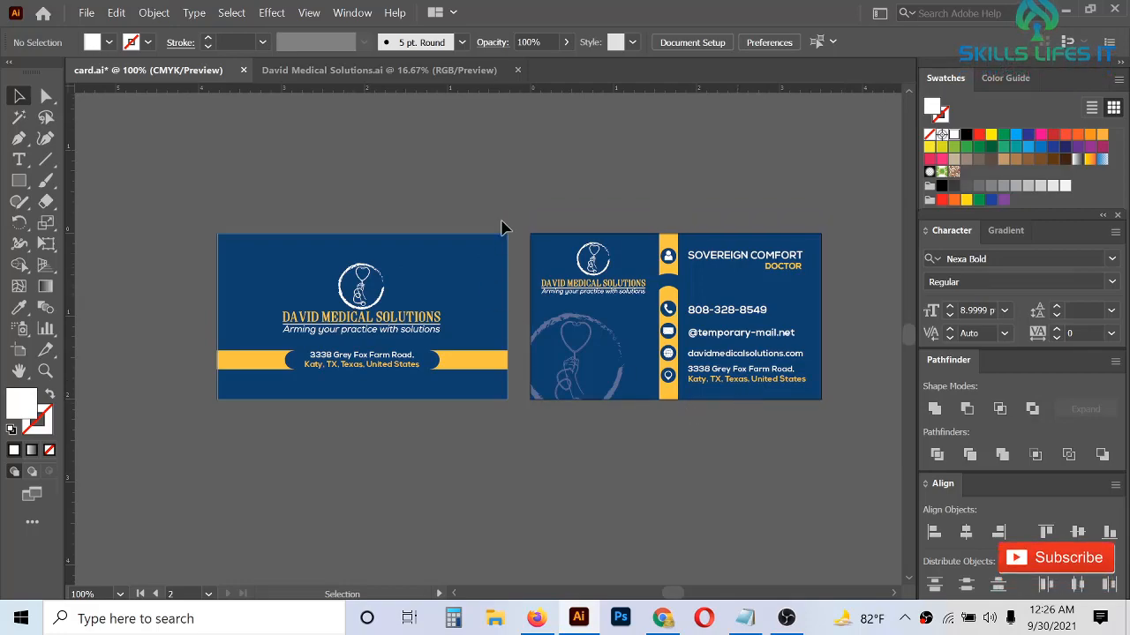